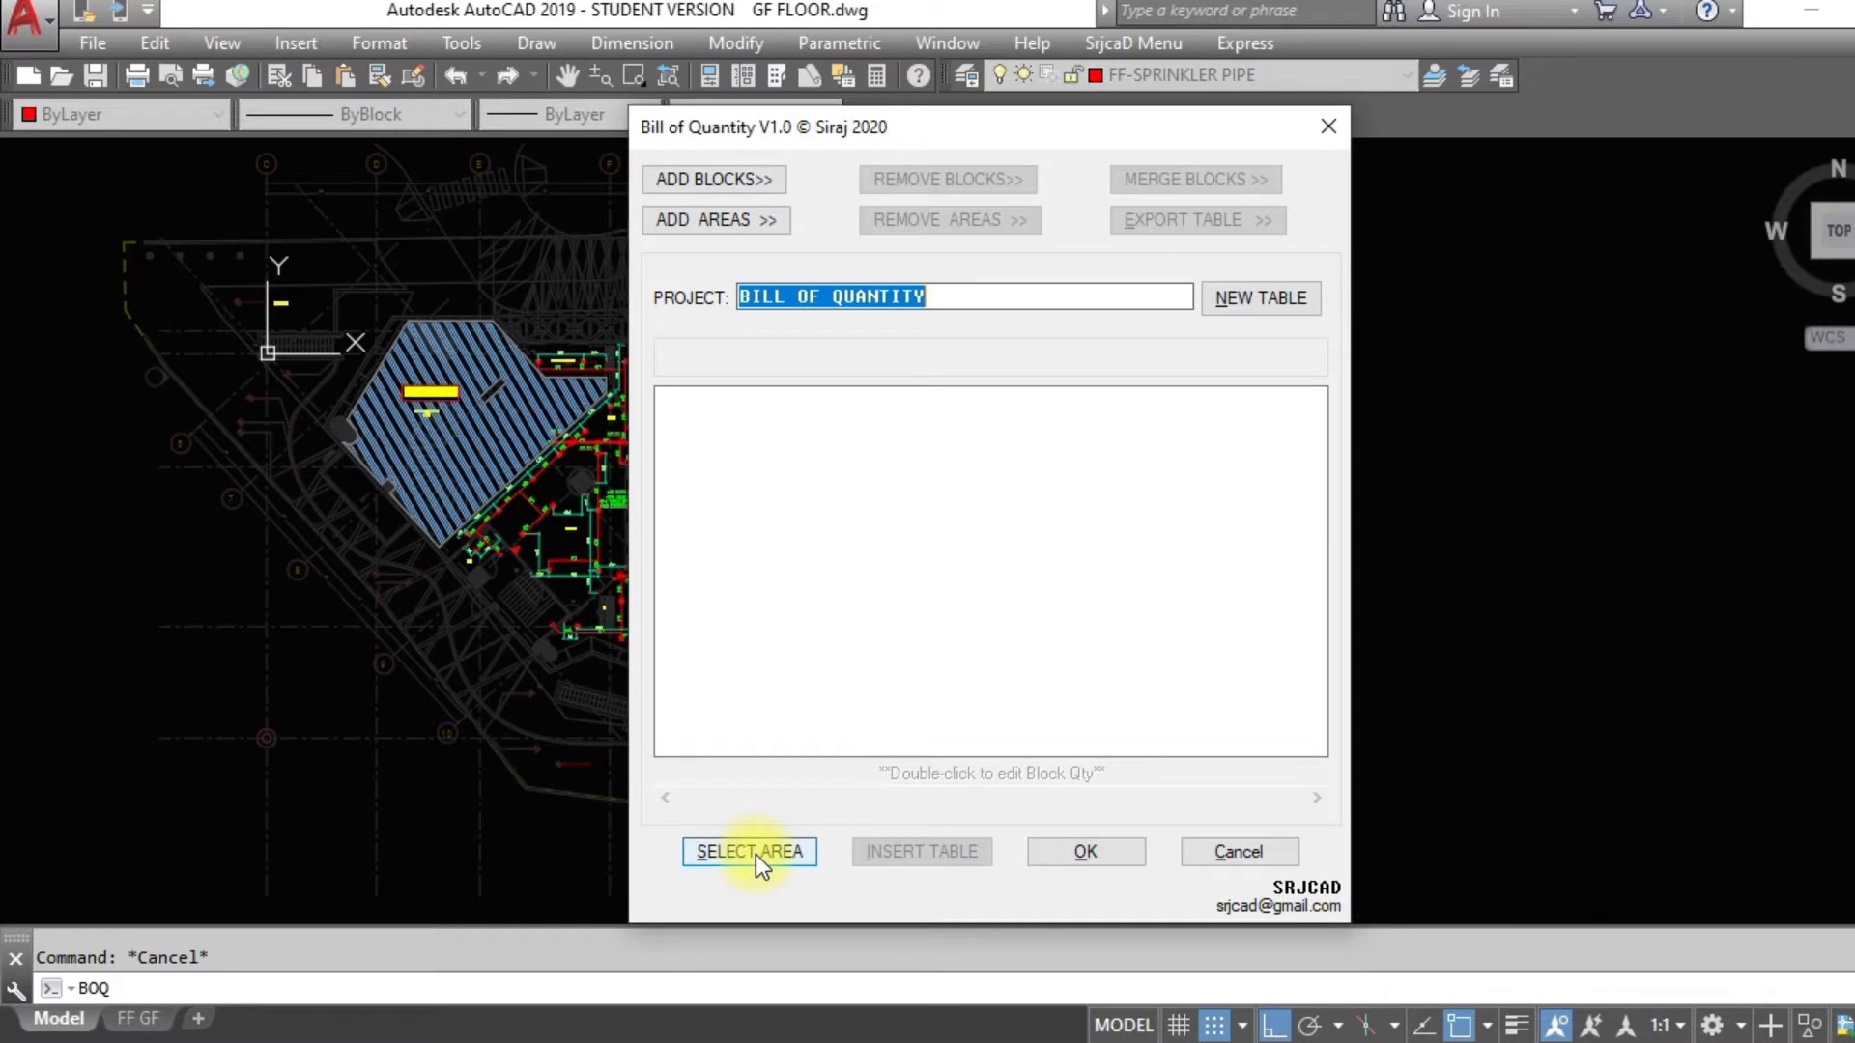
# Window-select the whole ground floor plan, name the area GF, and confirm its block counts
pyautogui.click(756, 854)
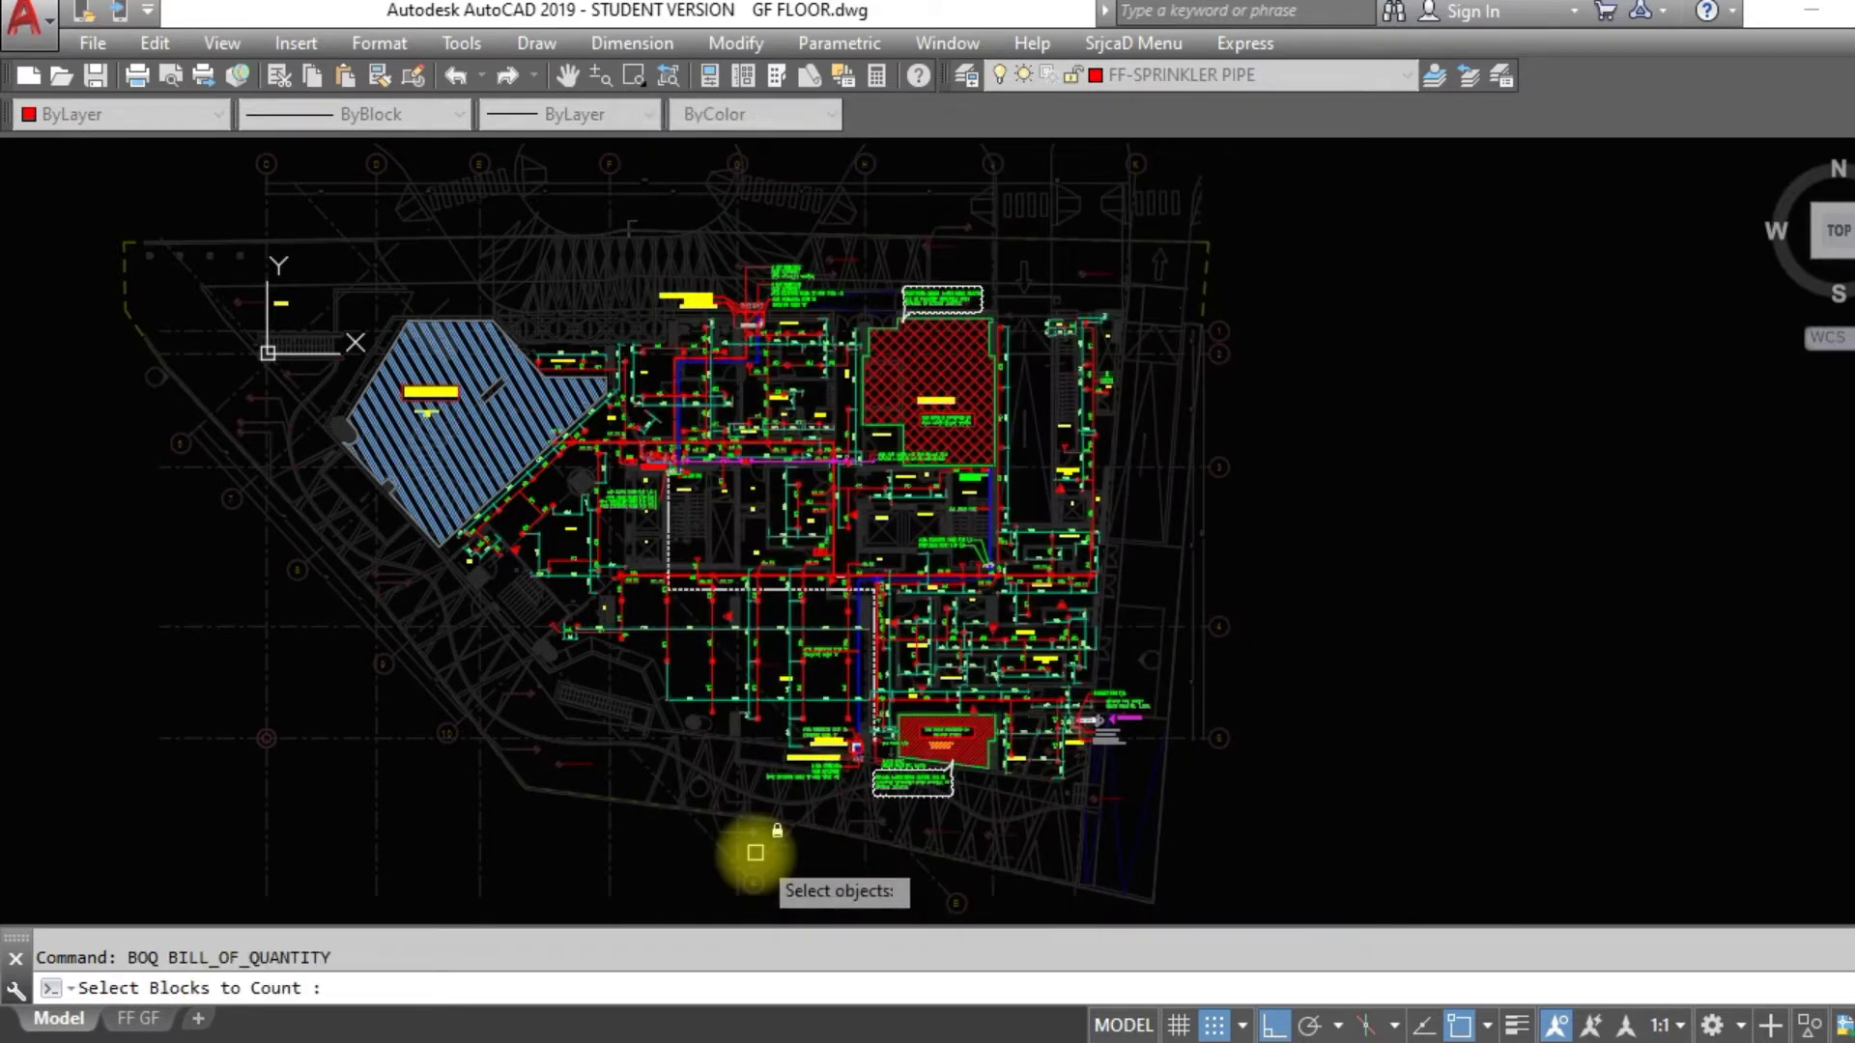
pyautogui.click(243, 212)
pyautogui.click(1250, 849)
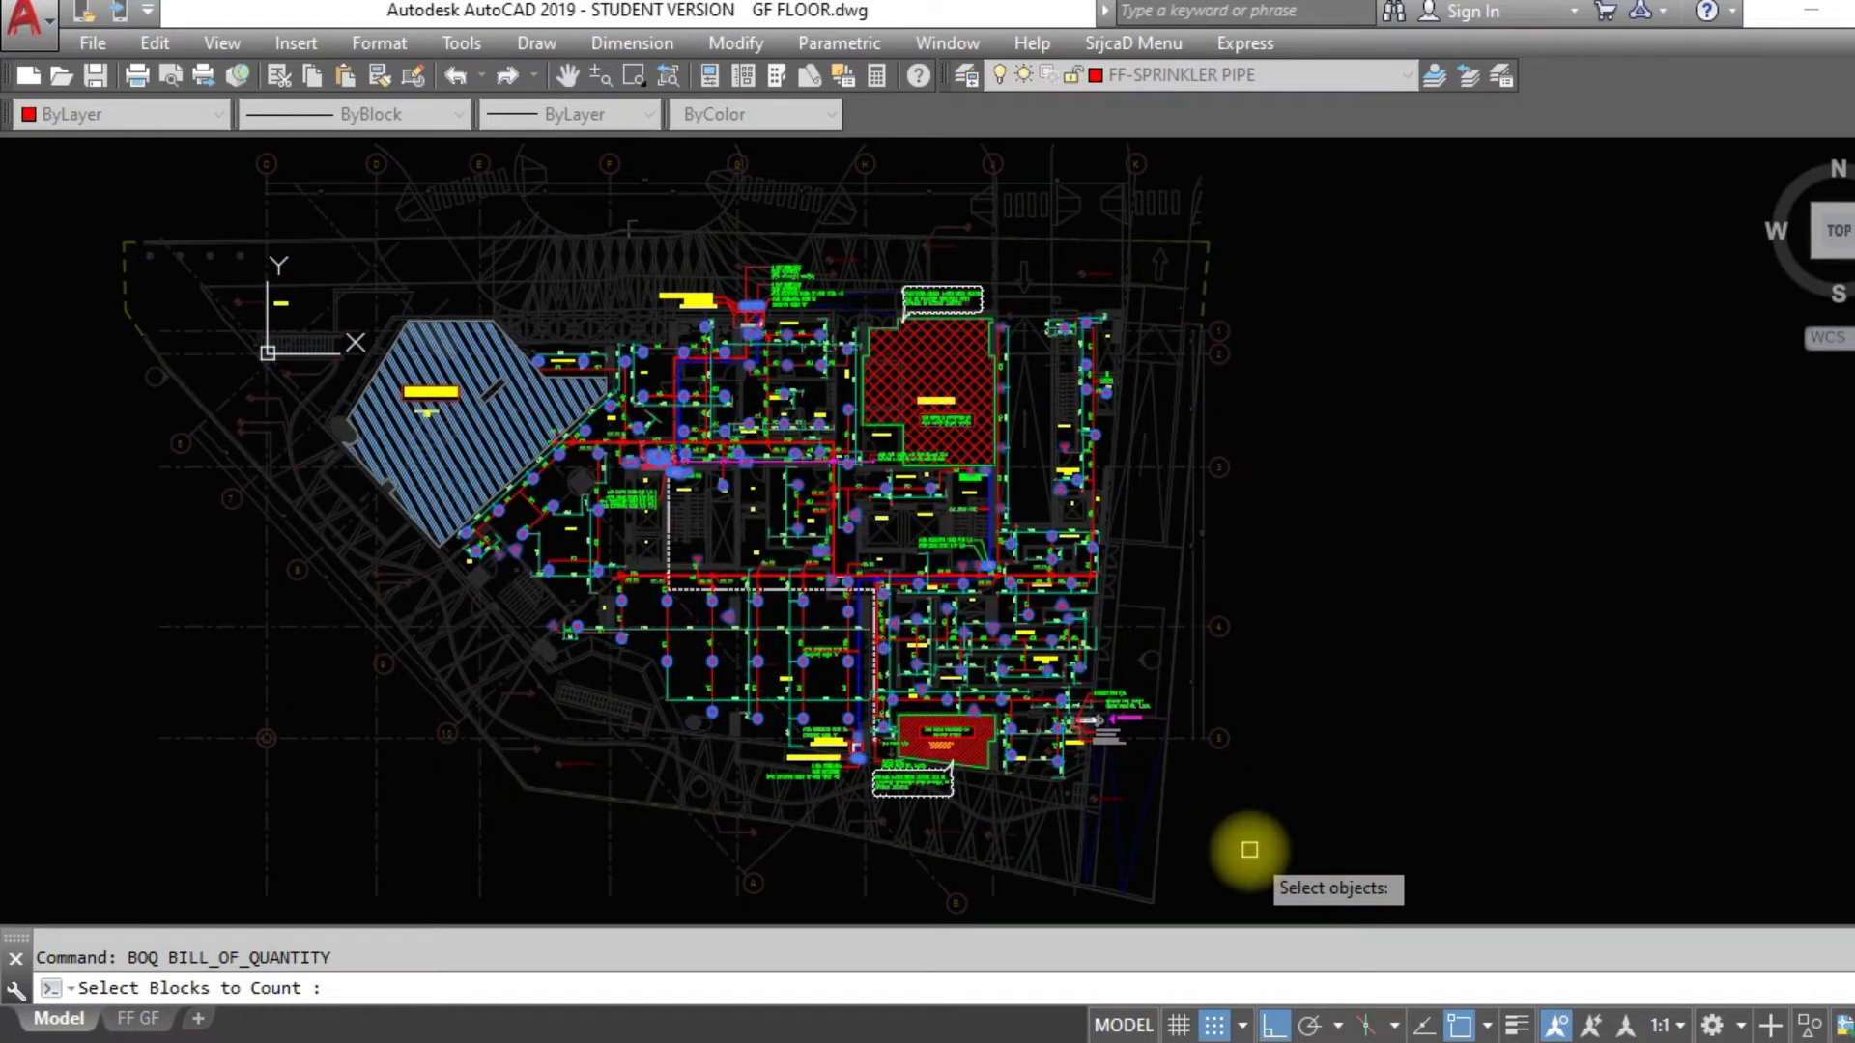
pyautogui.press('Return')
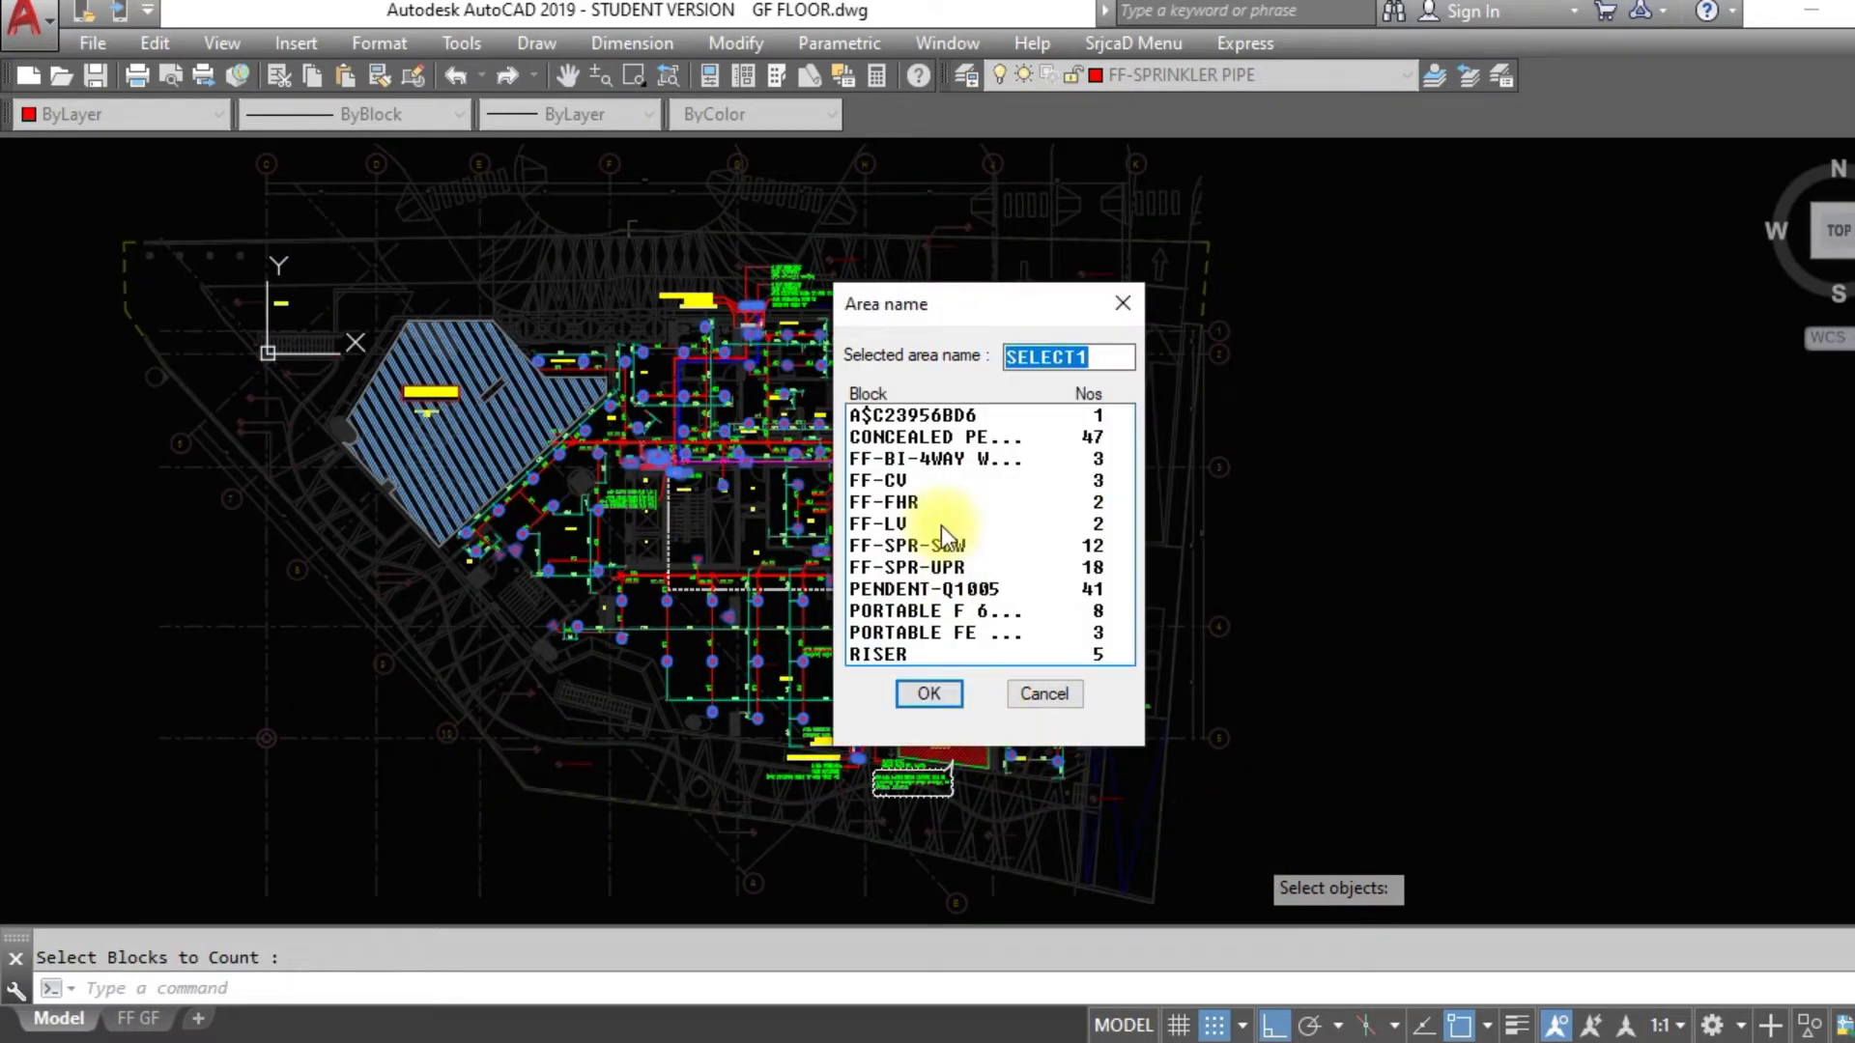
pyautogui.write('G')
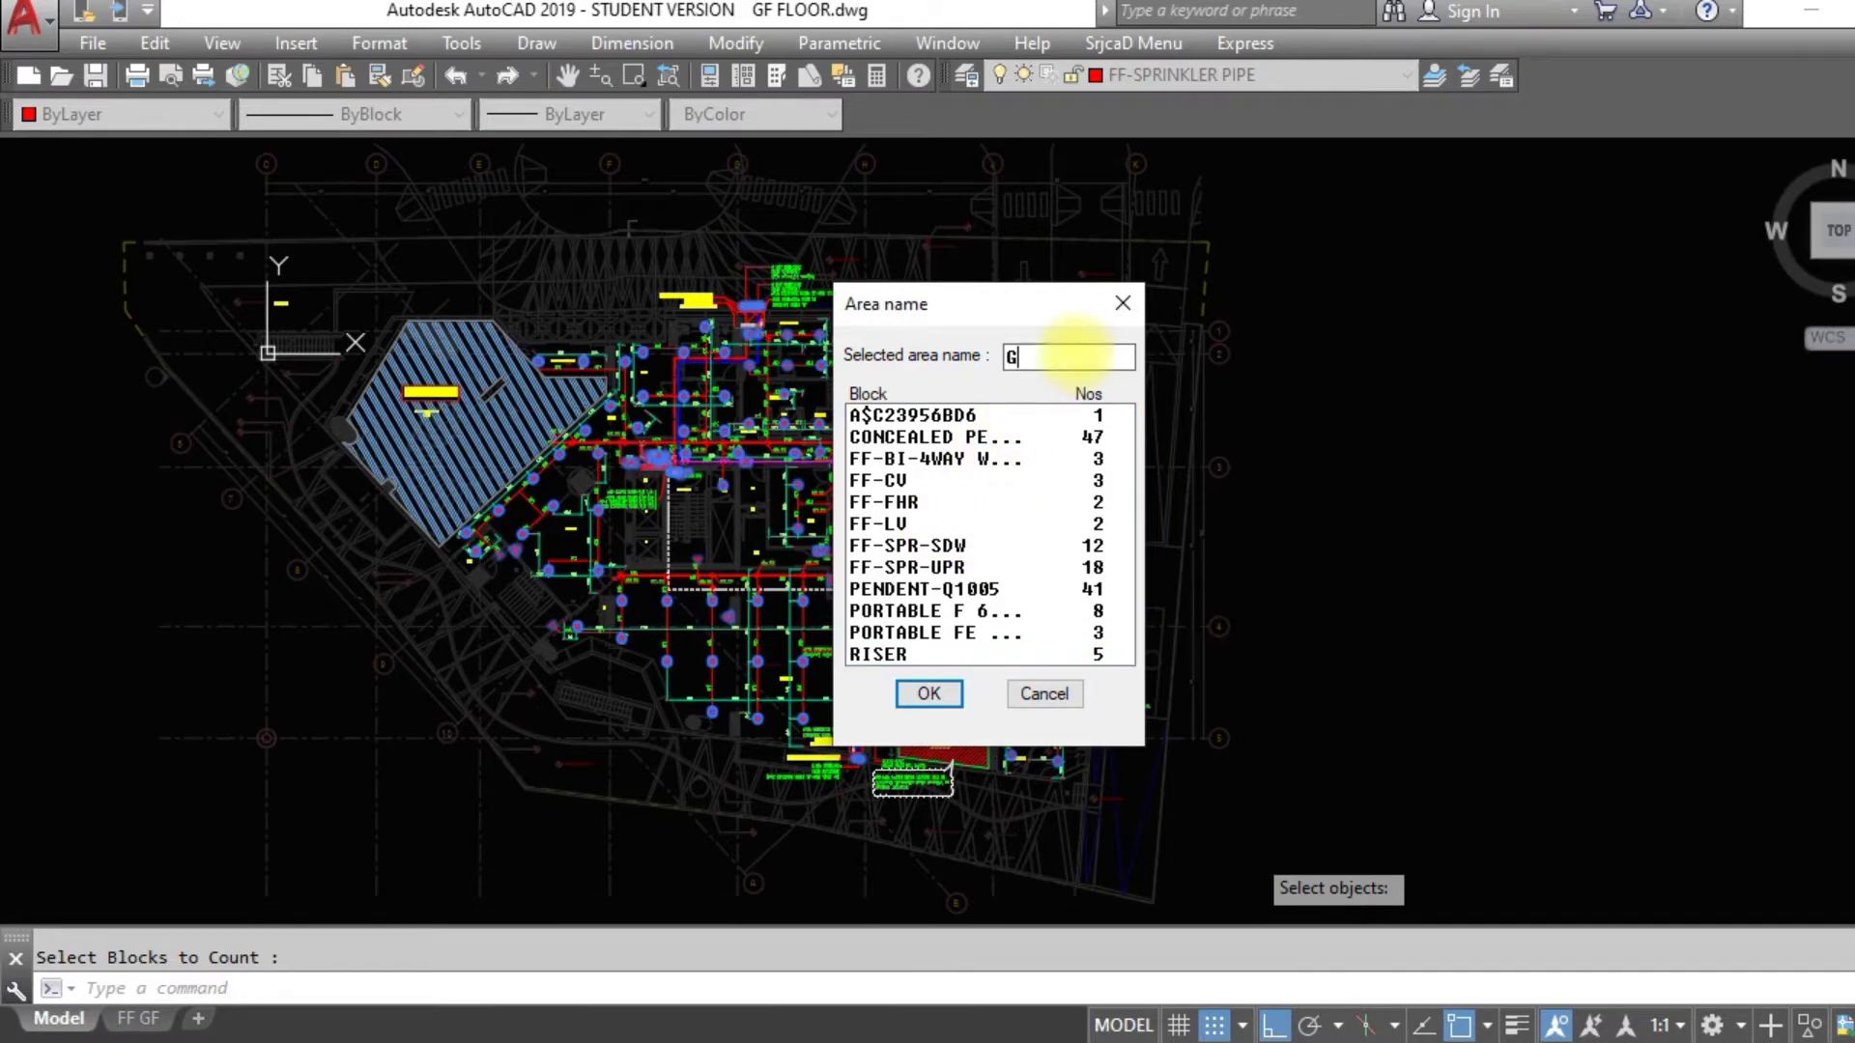
pyautogui.write('F')
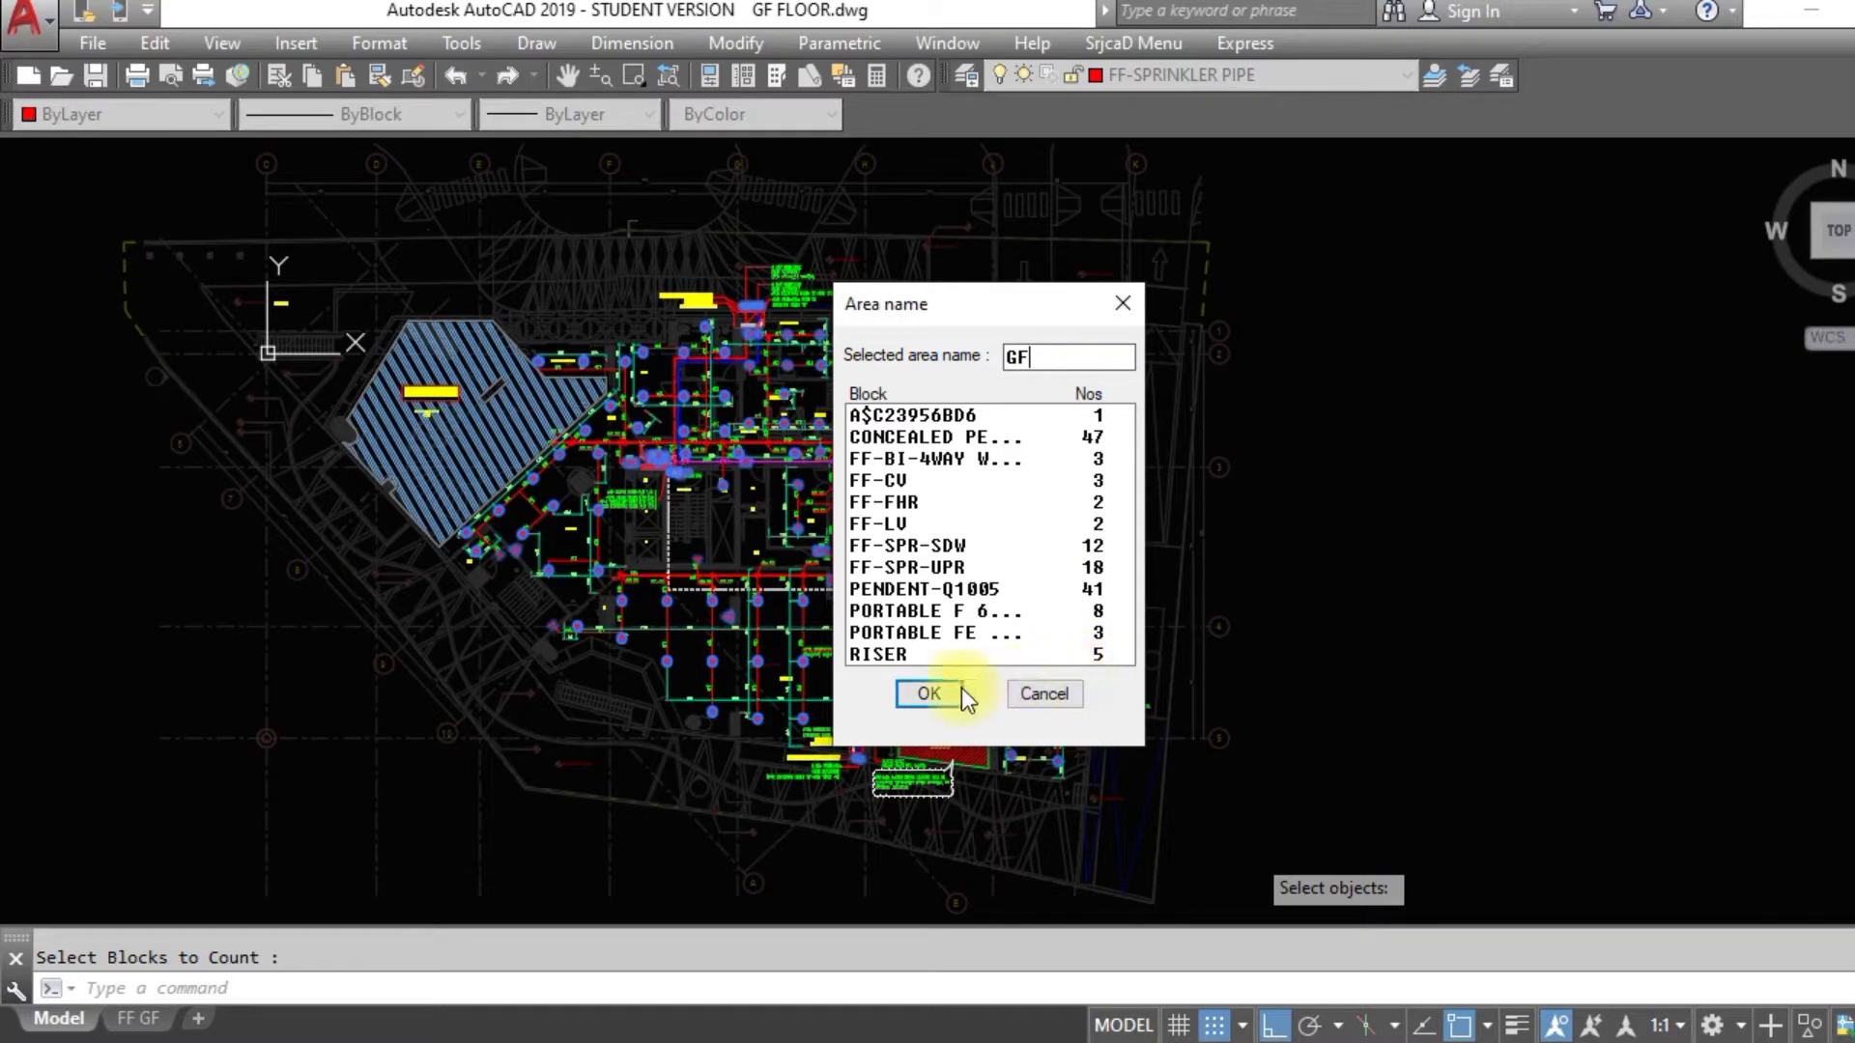
pyautogui.click(926, 489)
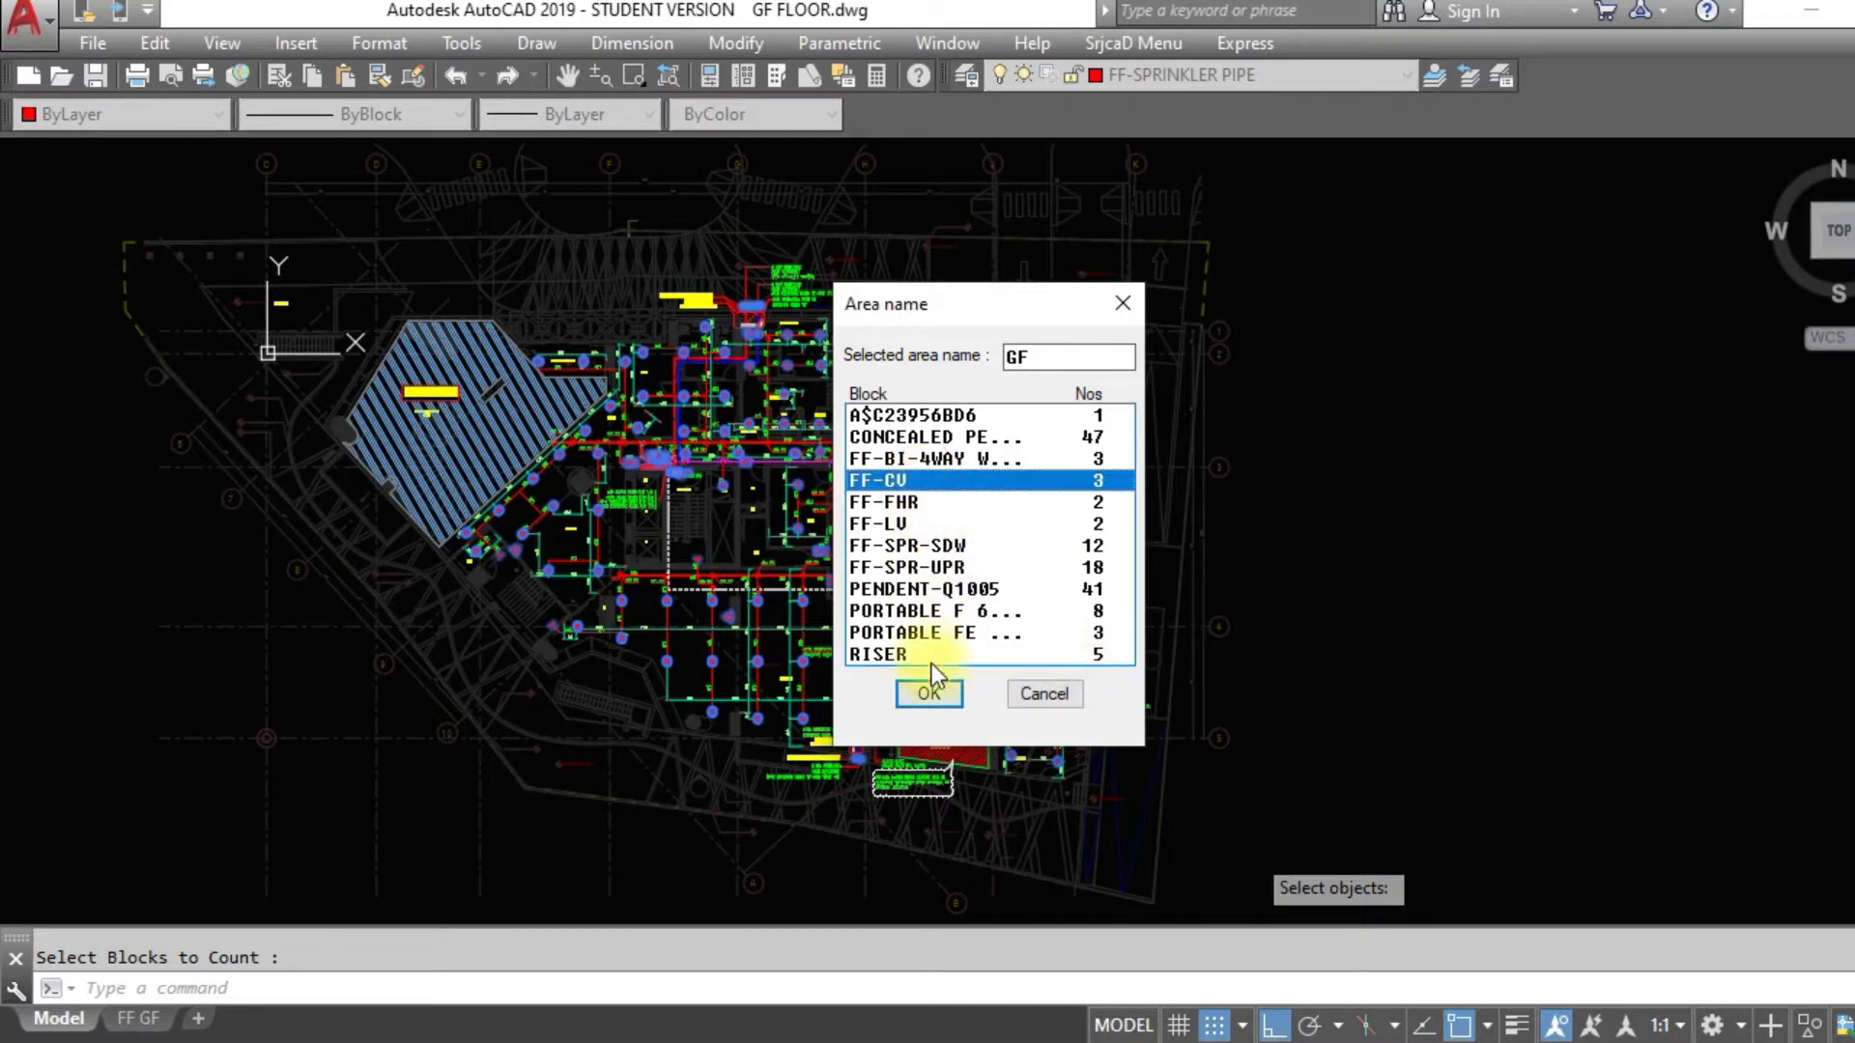
pyautogui.click(928, 694)
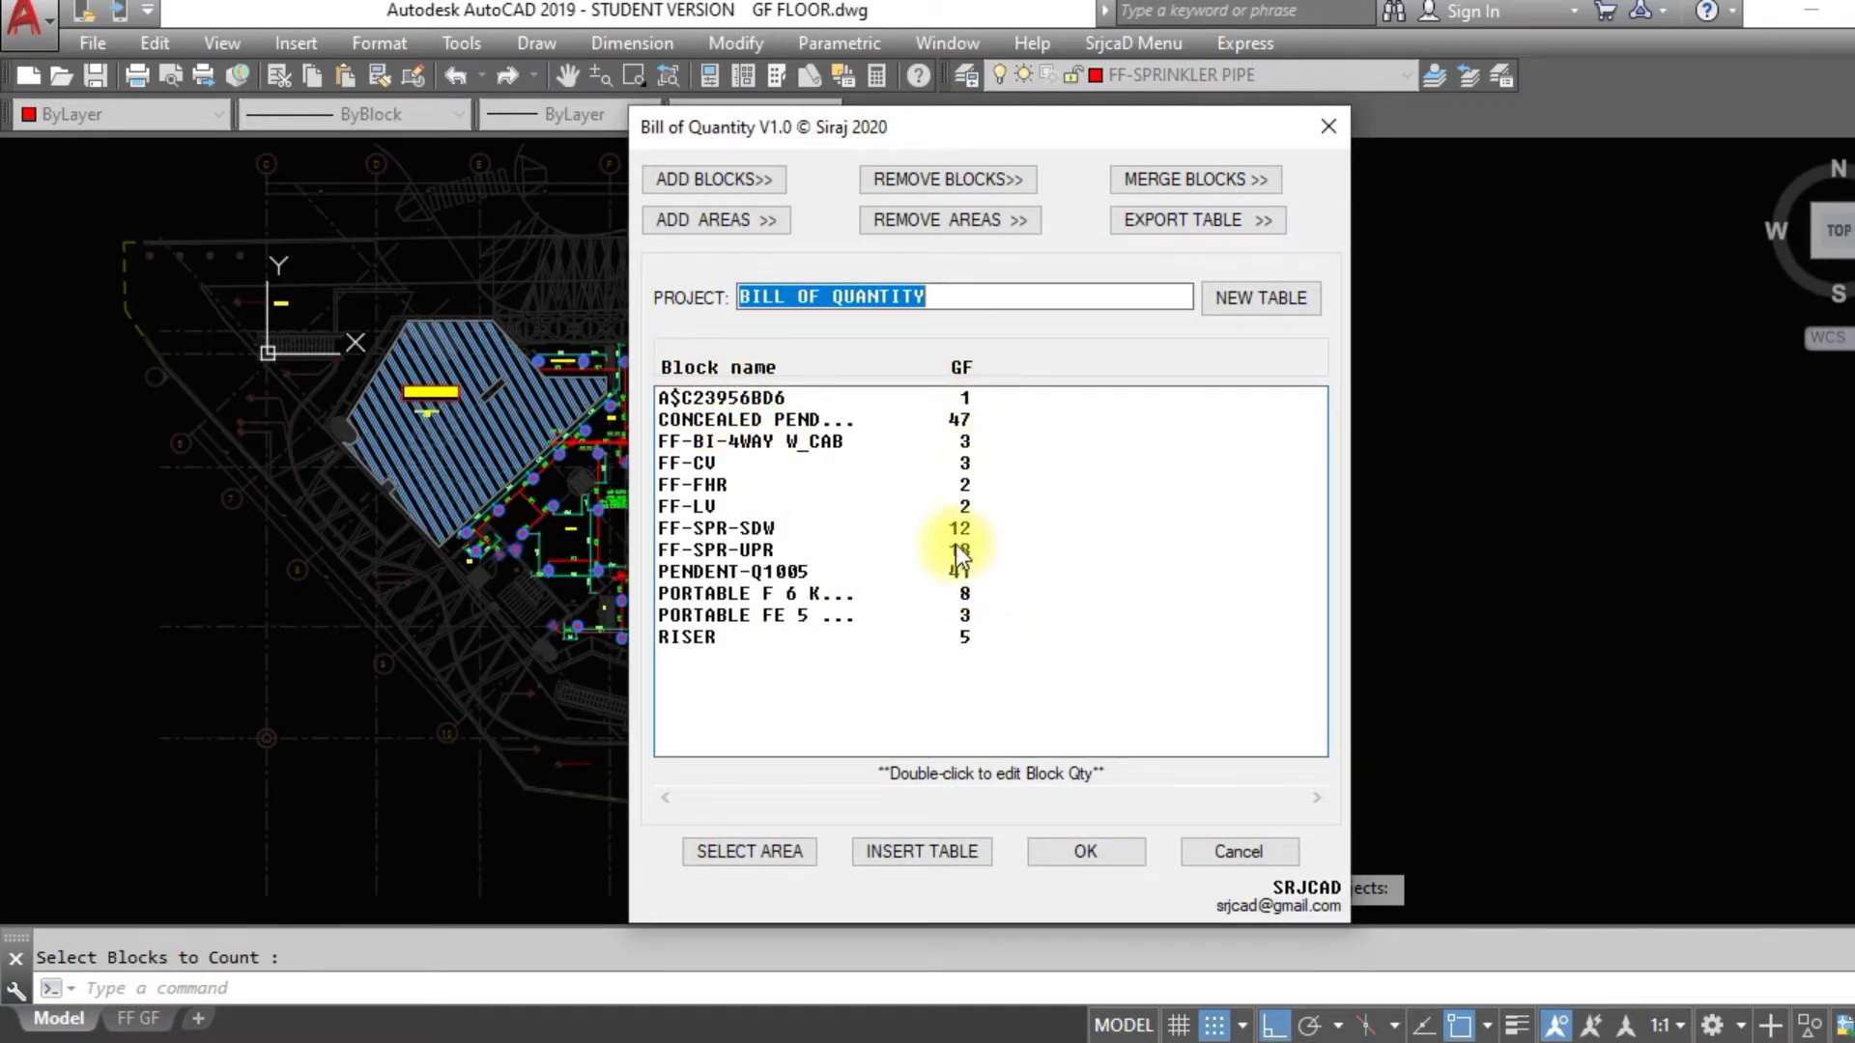
pyautogui.click(1098, 843)
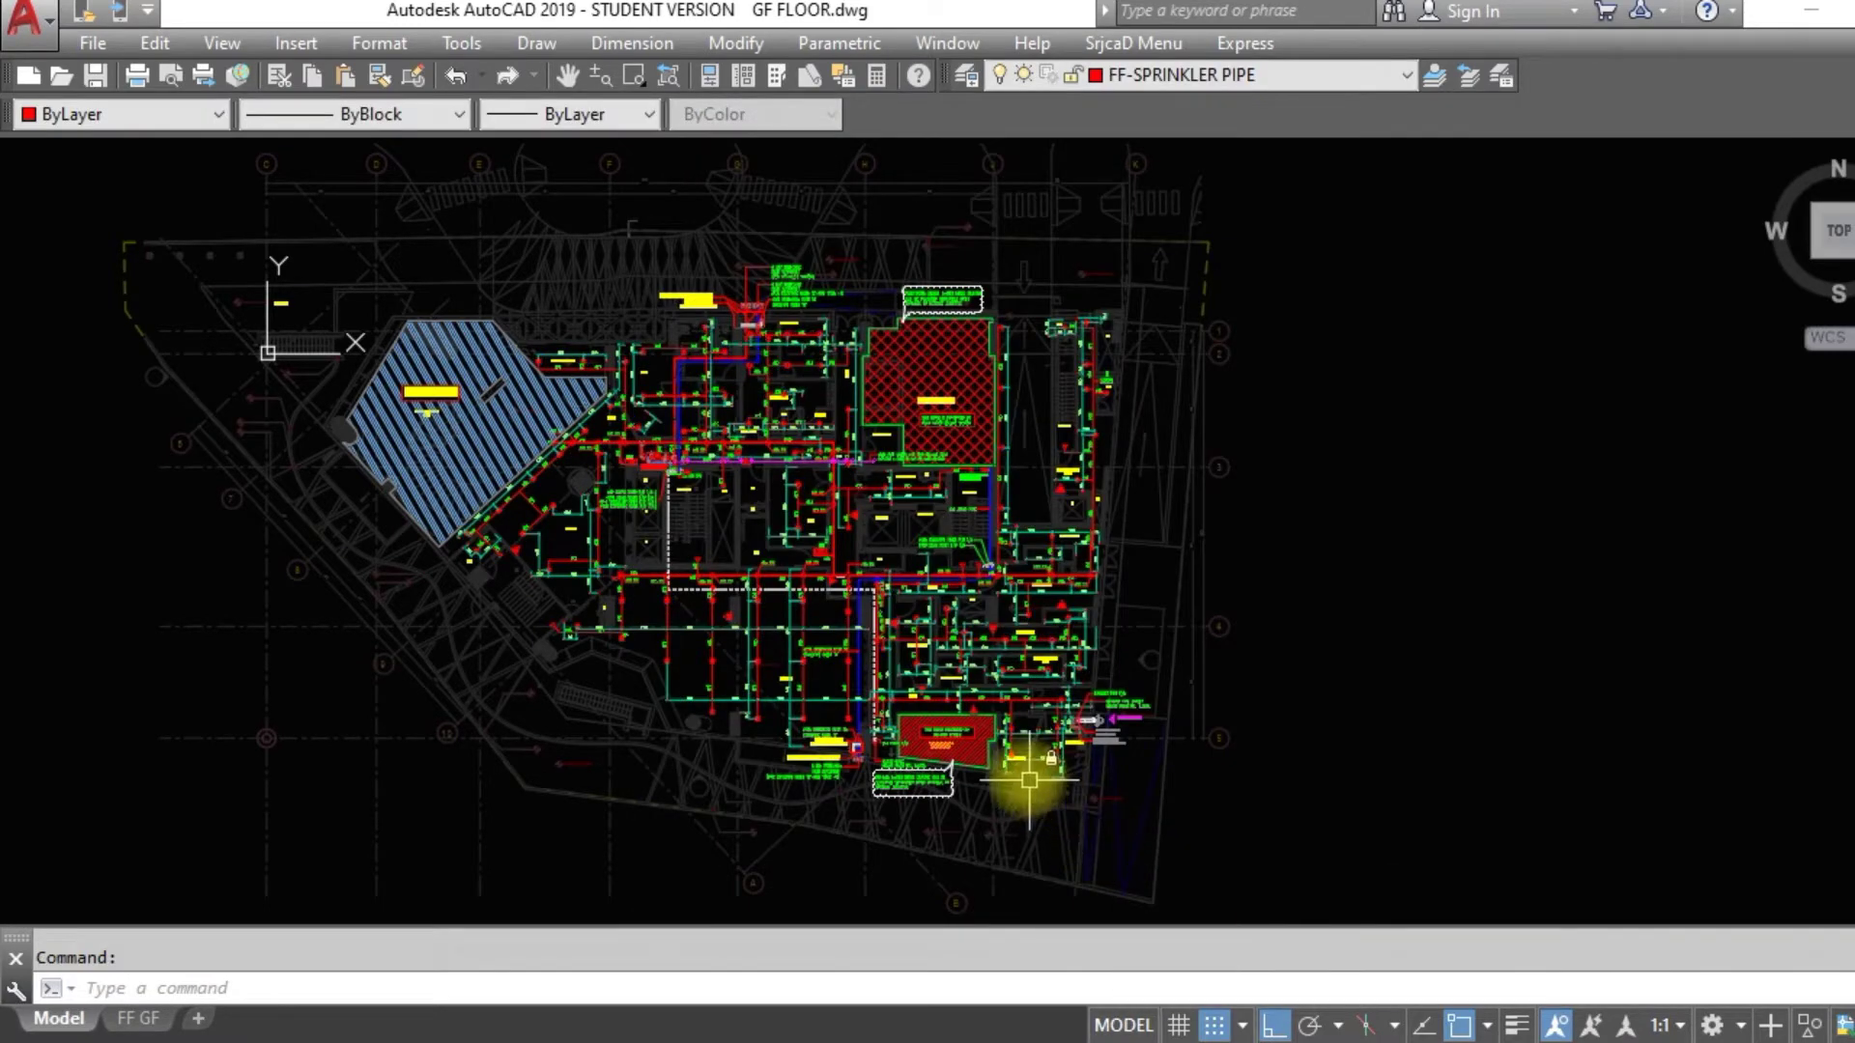
# Switch to the 2 MEZZ FLOOR.dwg drawing and run the BOQ command
pyautogui.click(965, 44)
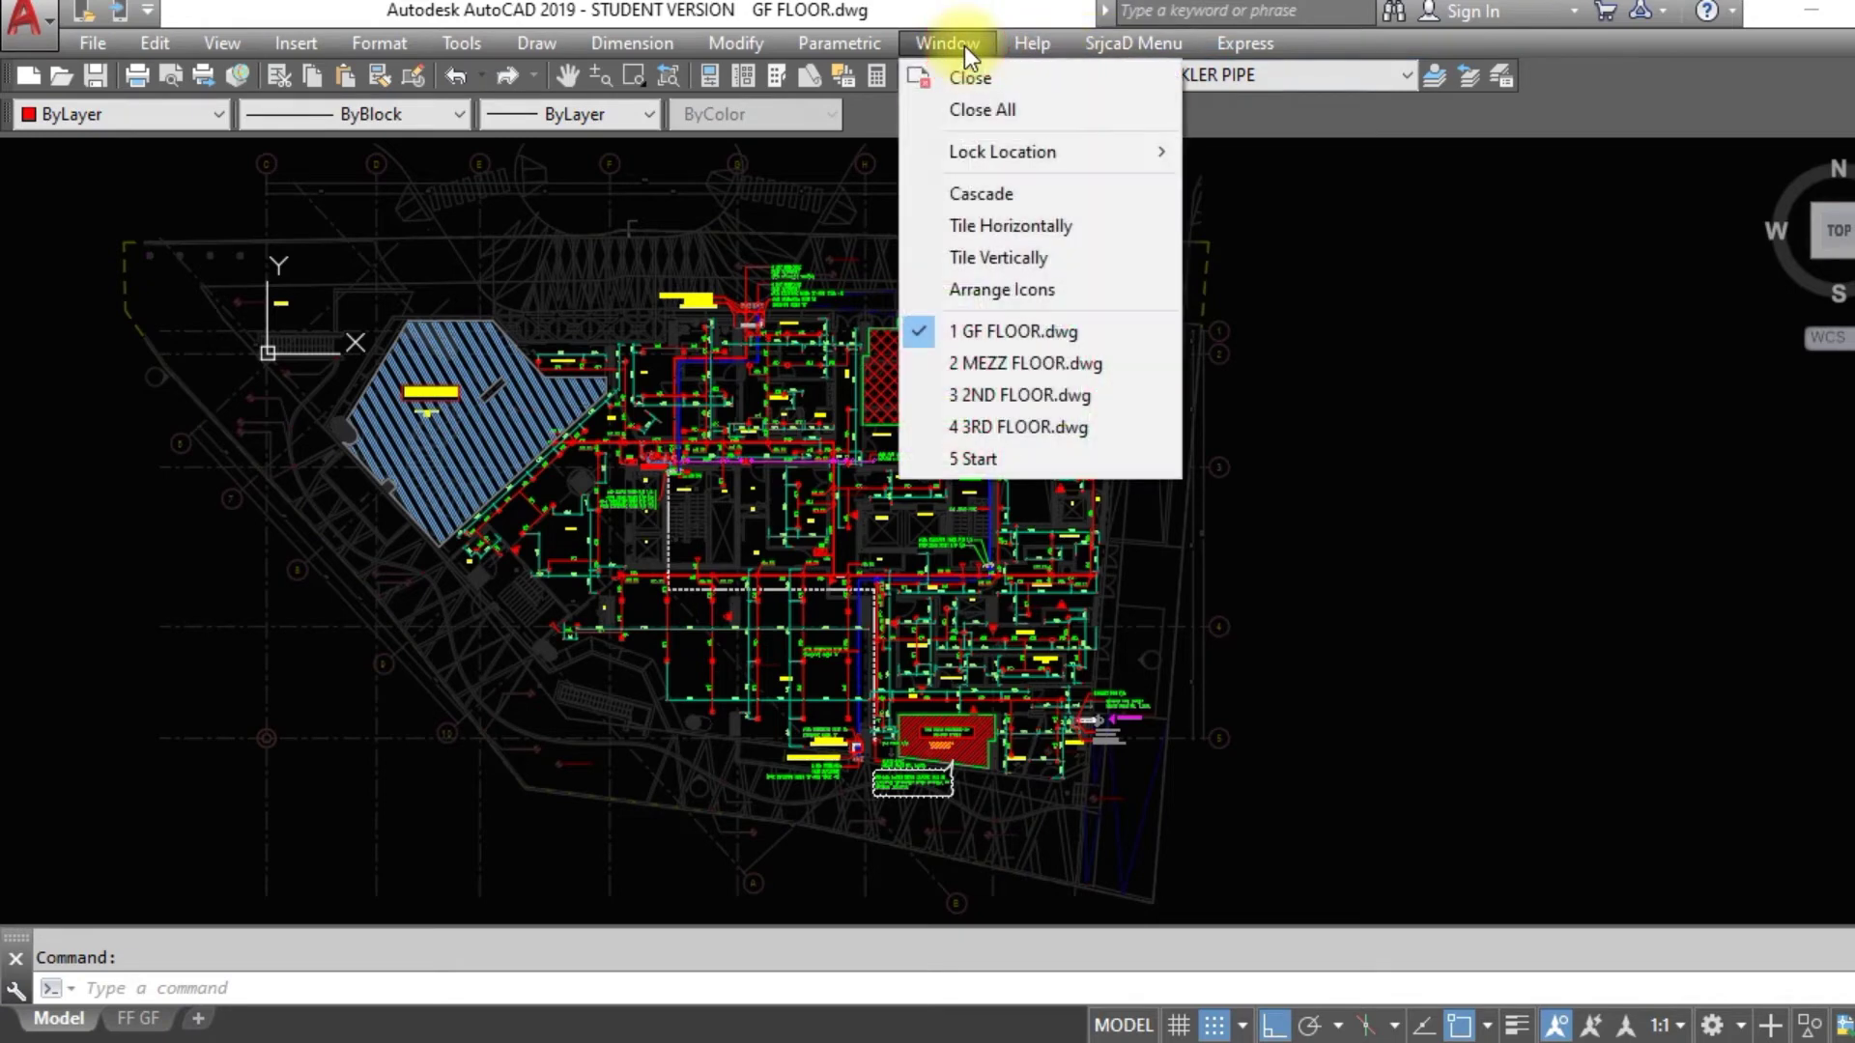
pyautogui.click(1023, 369)
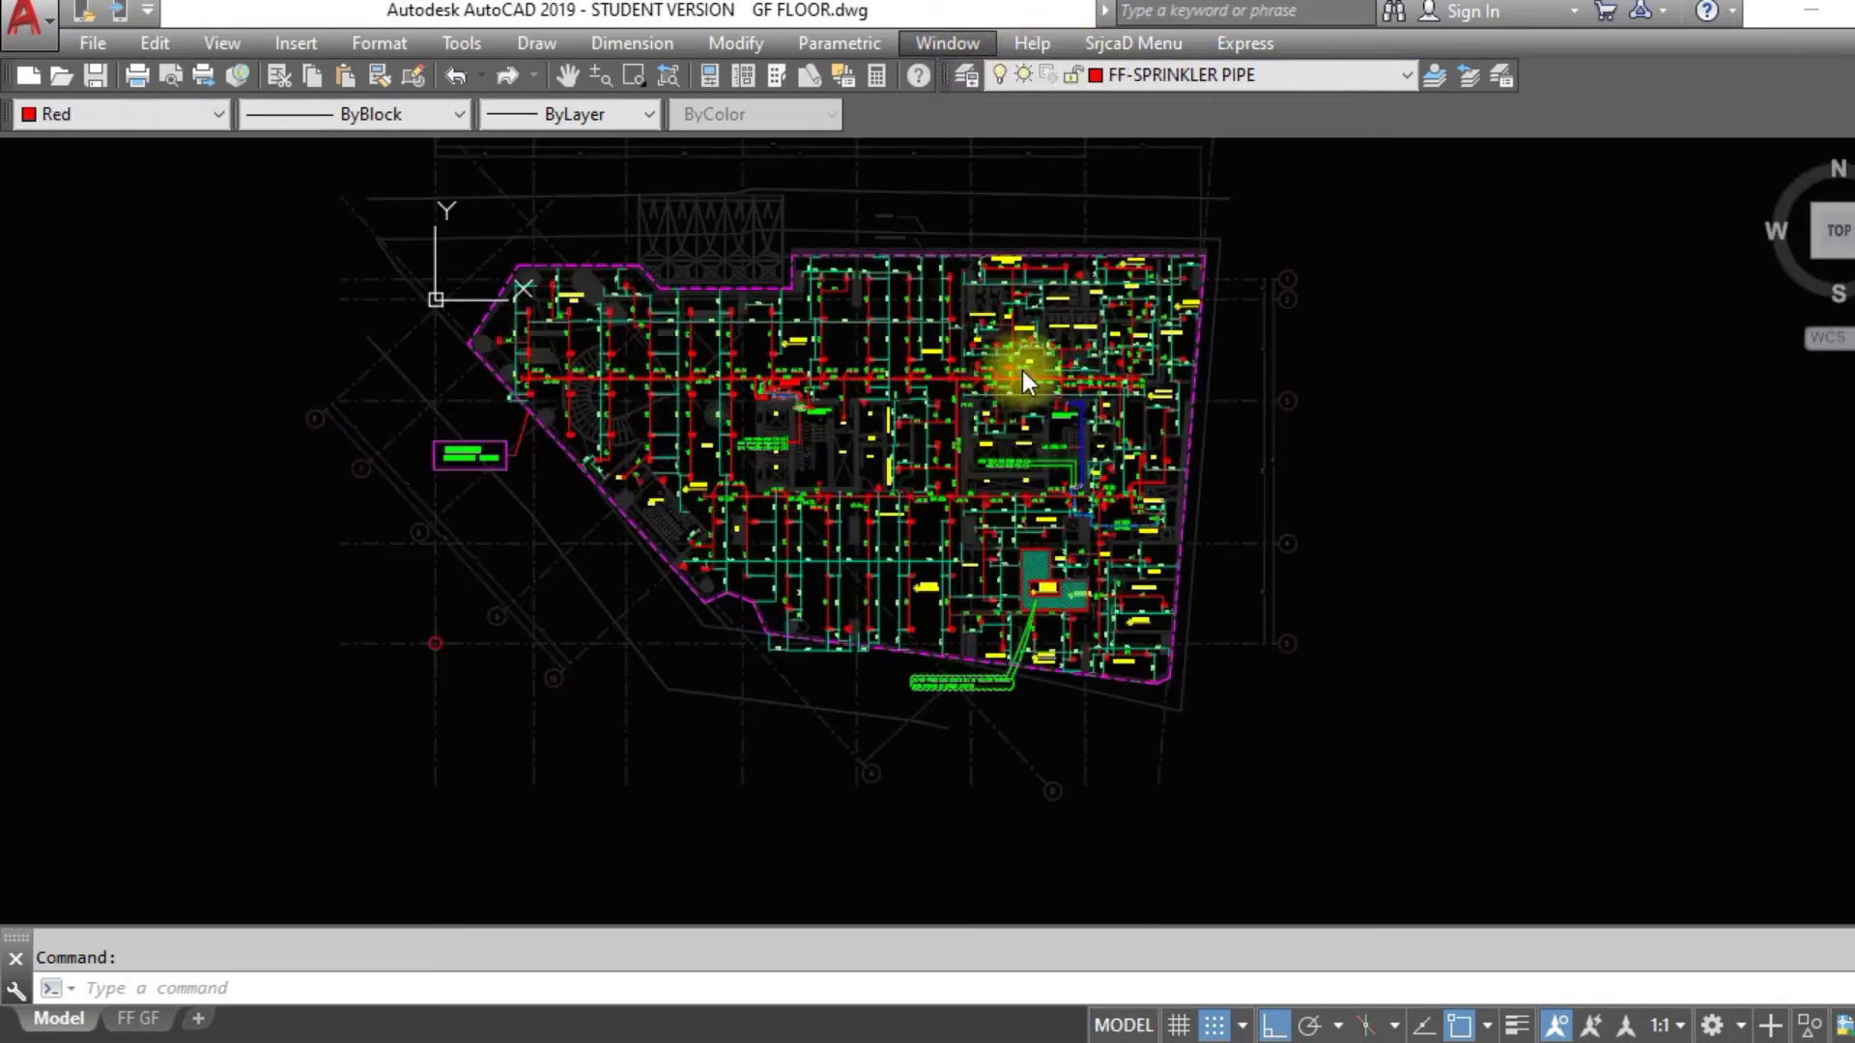
pyautogui.click(501, 989)
pyautogui.write('BO')
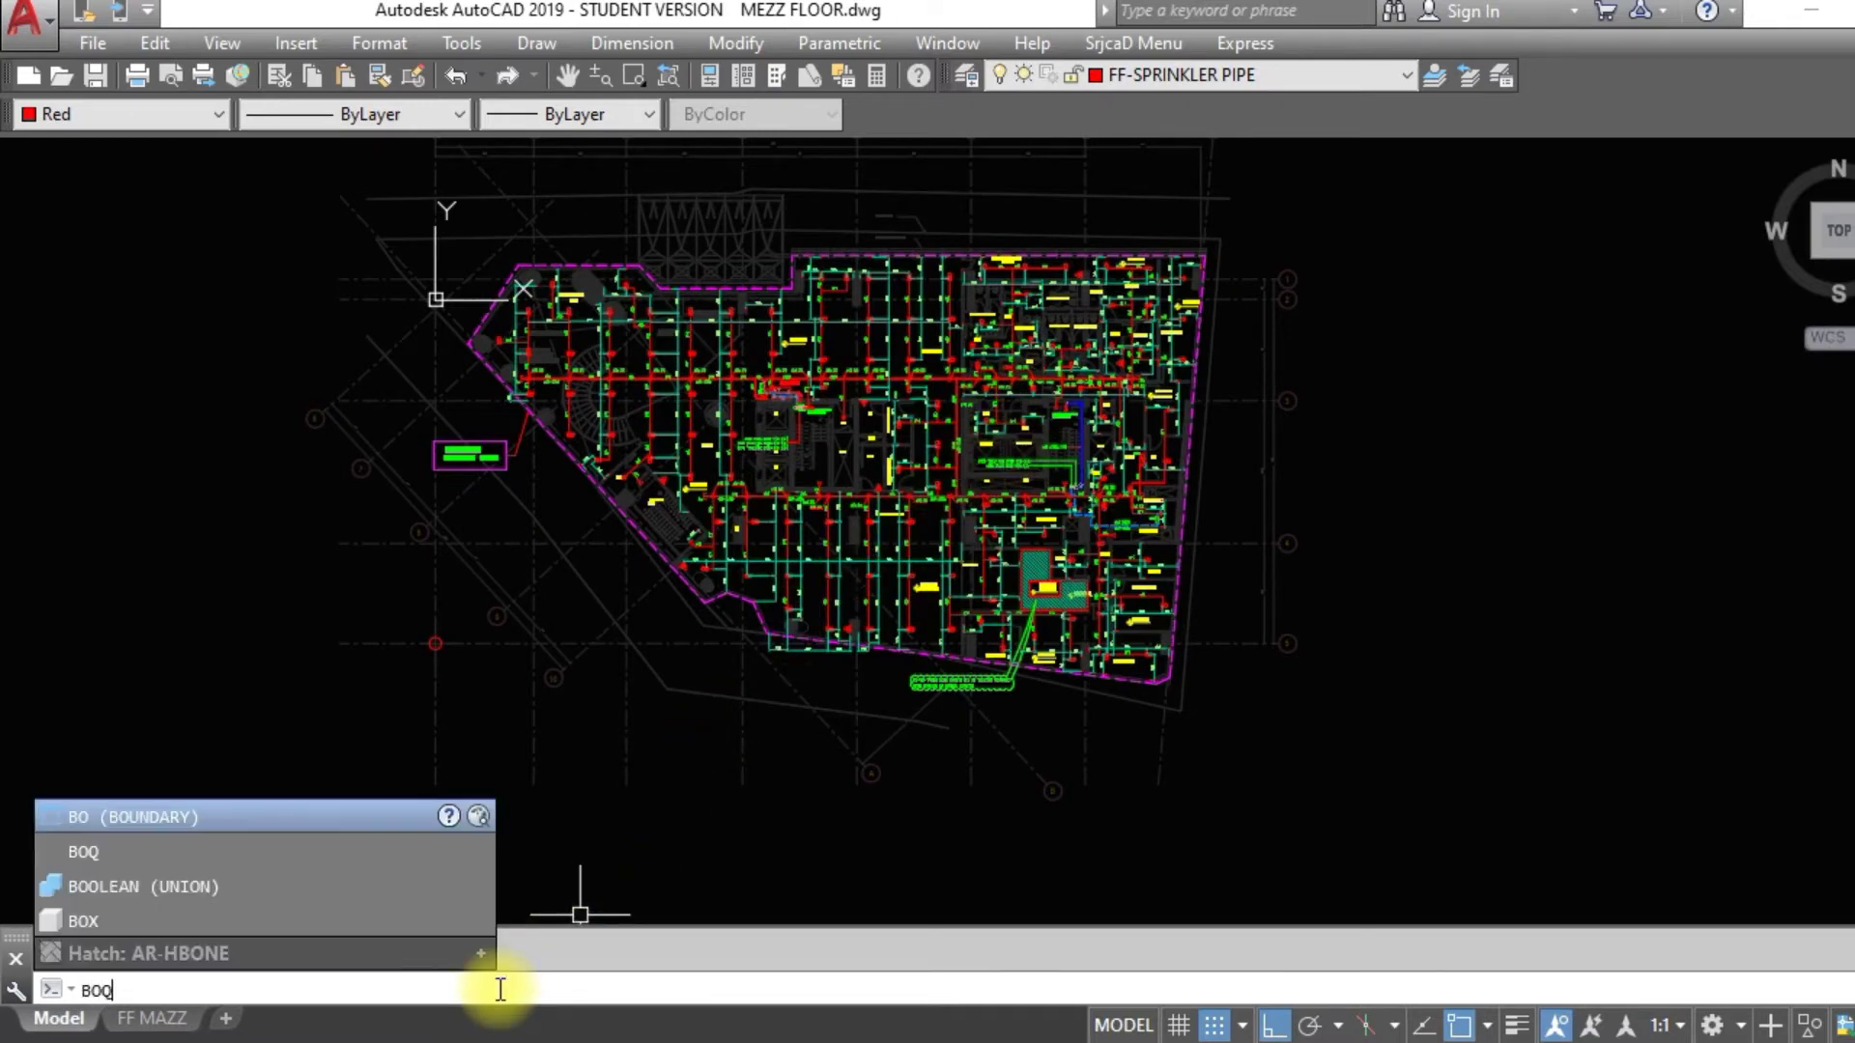
pyautogui.write('Q')
pyautogui.press('Return')
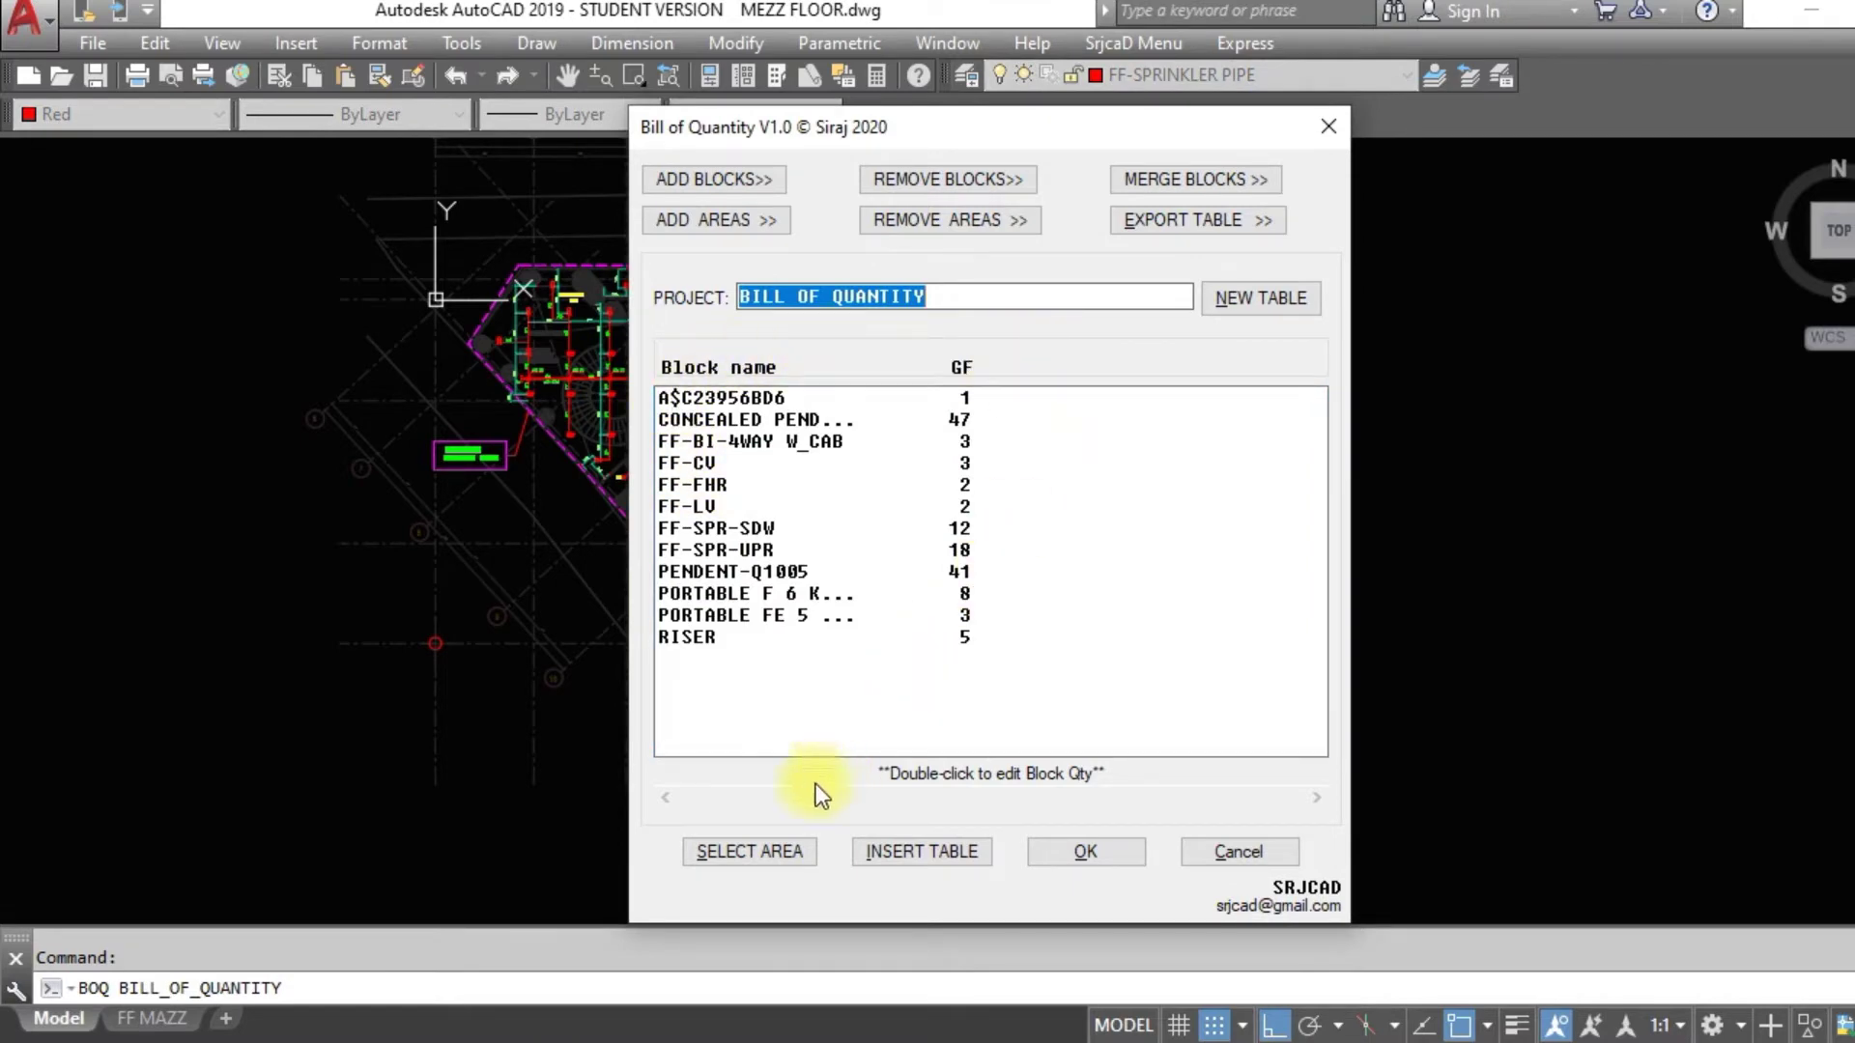
# Window-select the mezzanine plan and record its block counts as area MF
pyautogui.click(781, 851)
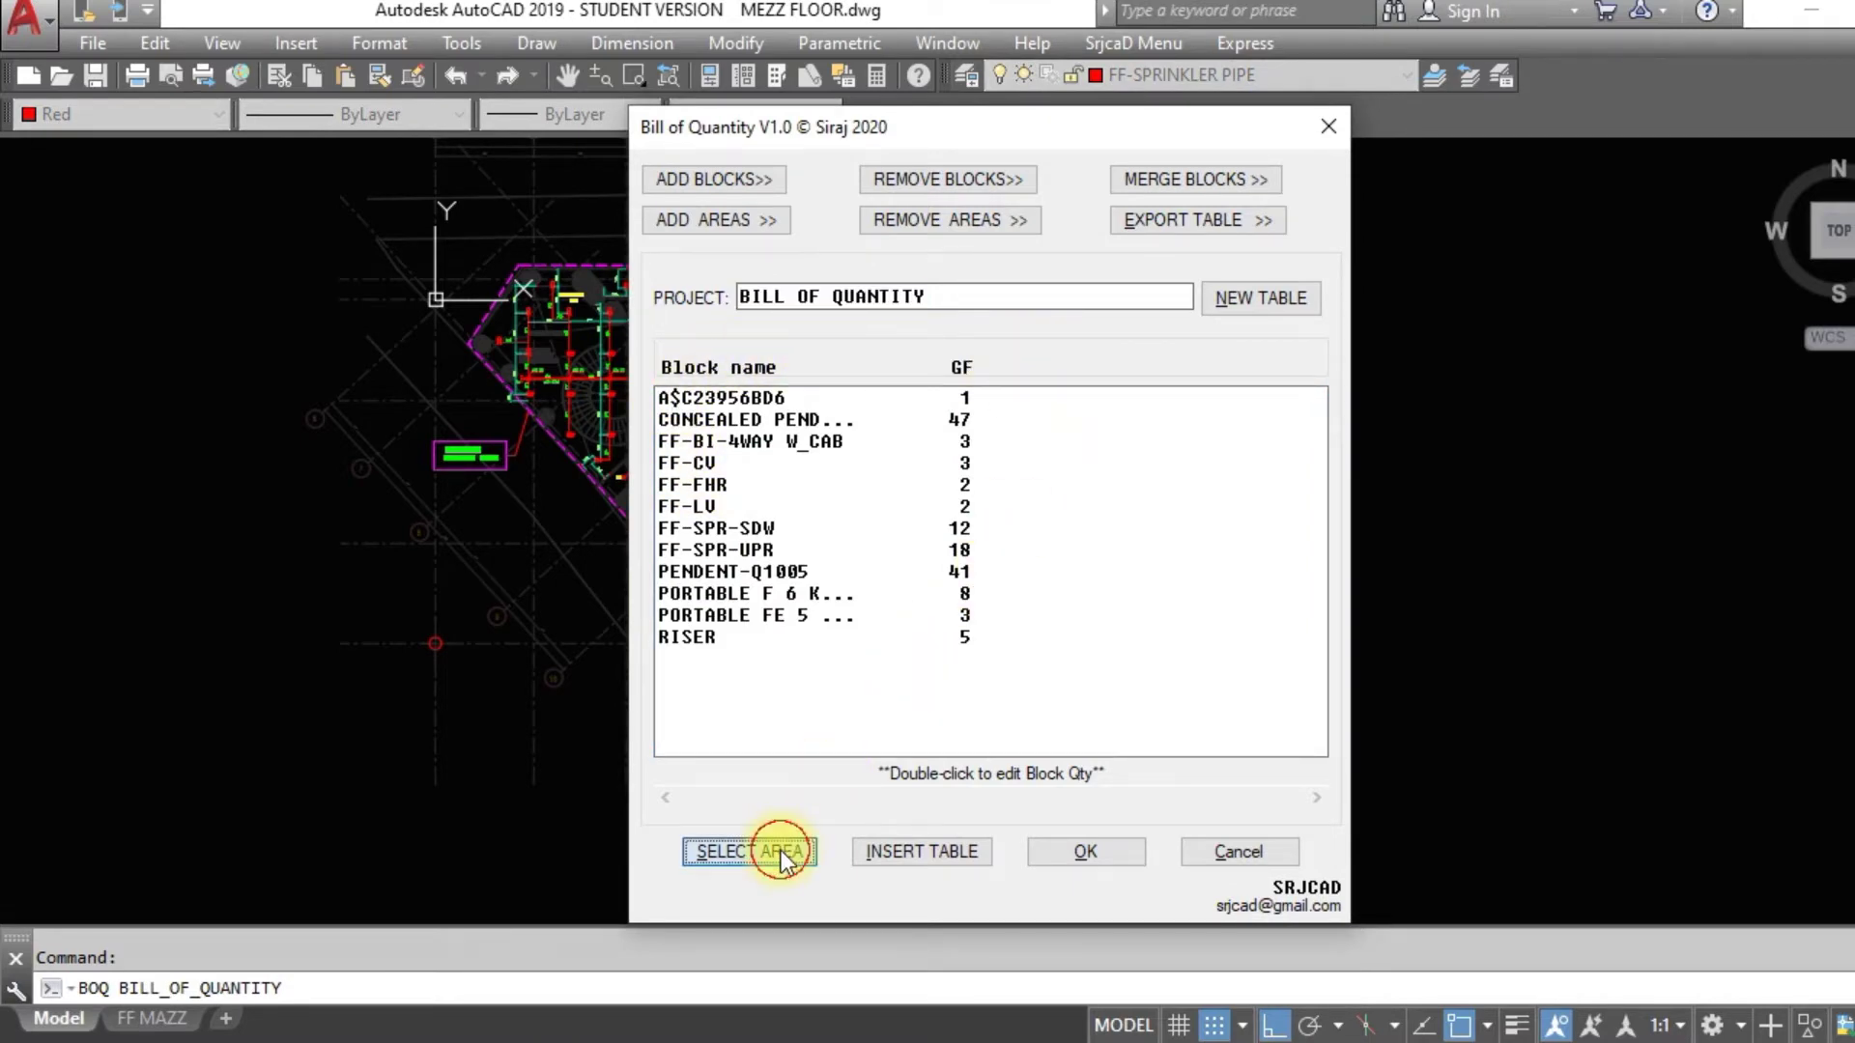
pyautogui.click(409, 224)
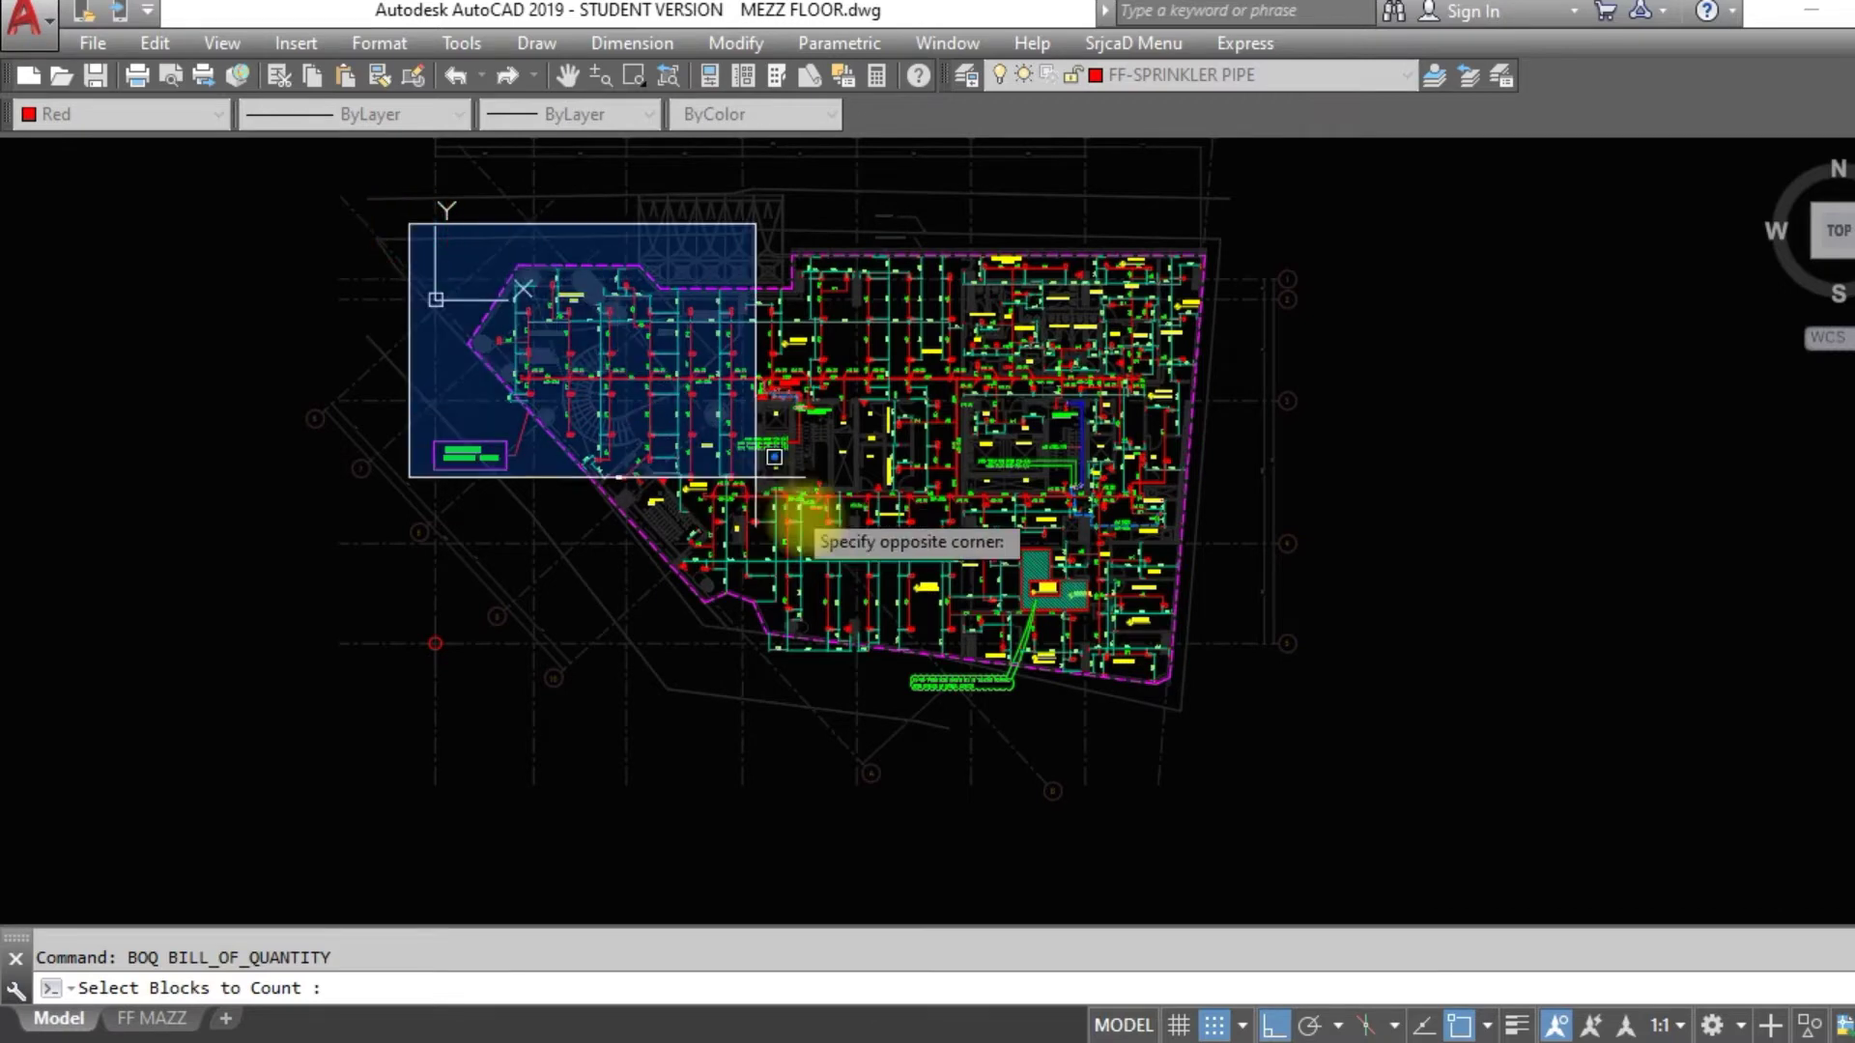
pyautogui.click(1245, 773)
pyautogui.press('Return')
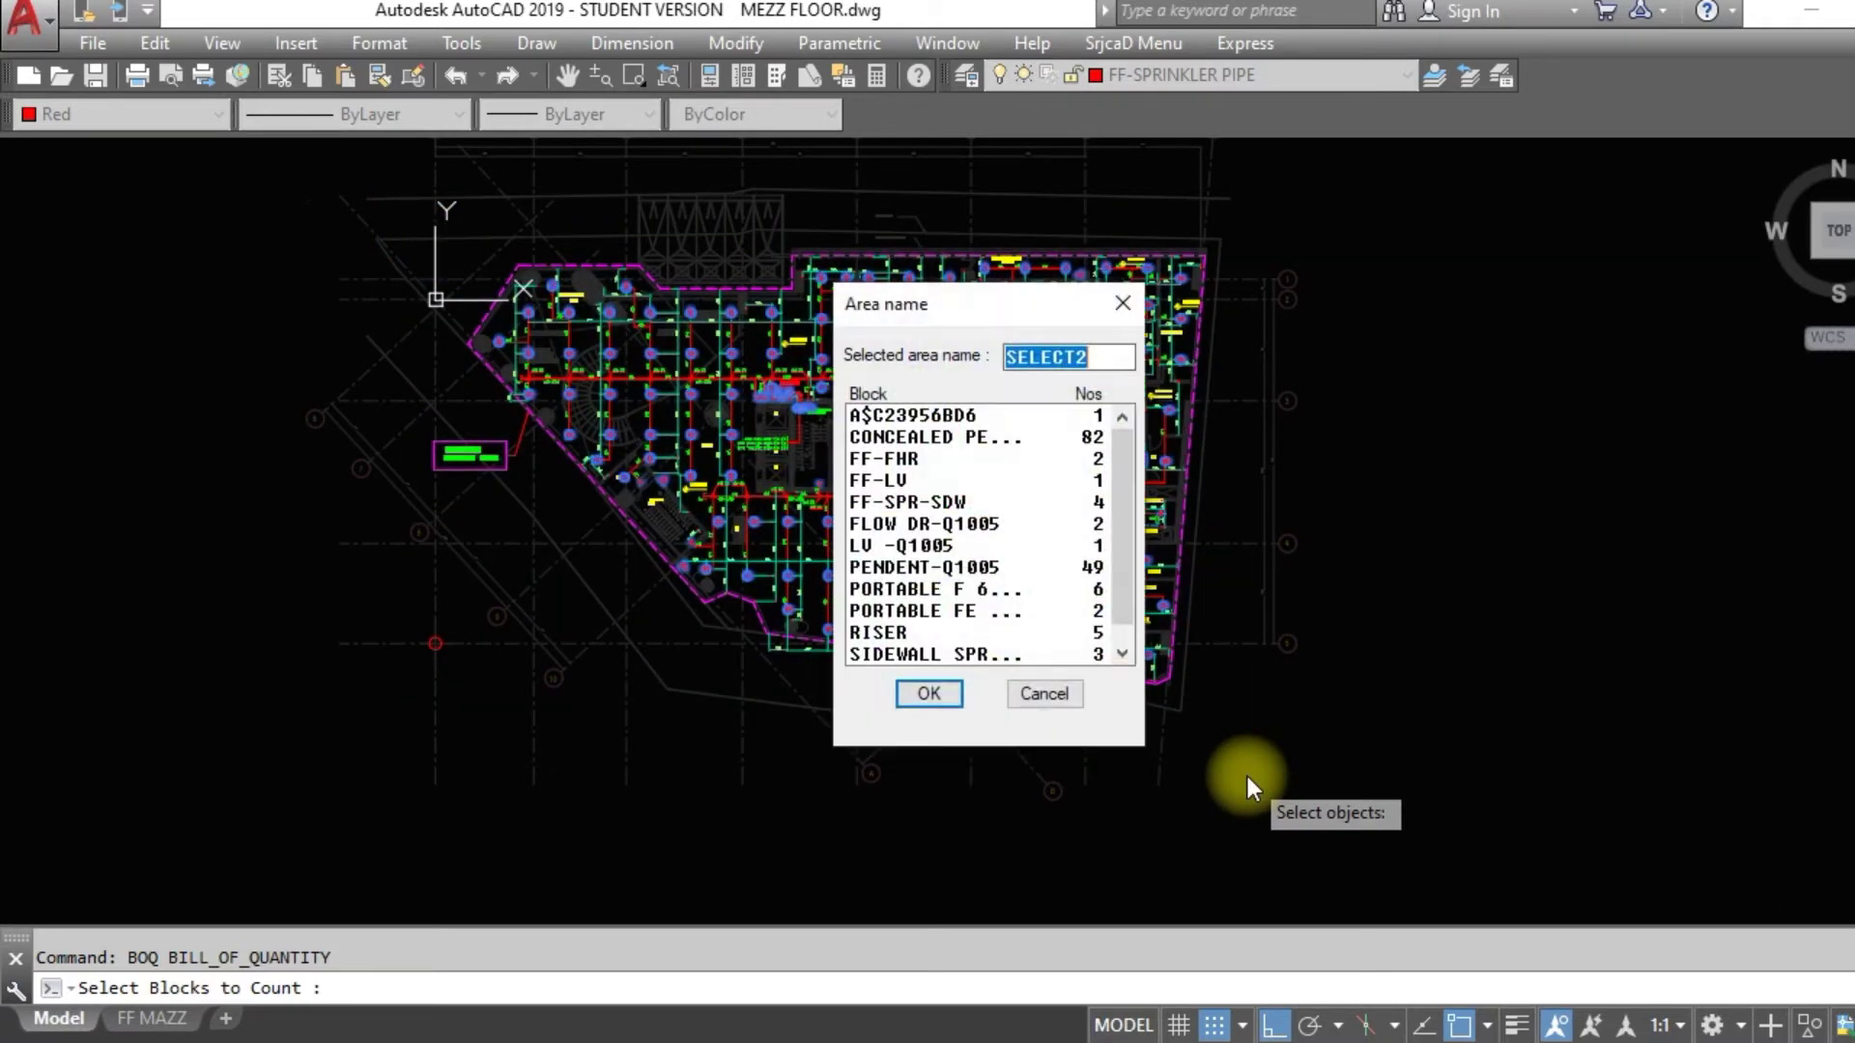
pyautogui.write('MF')
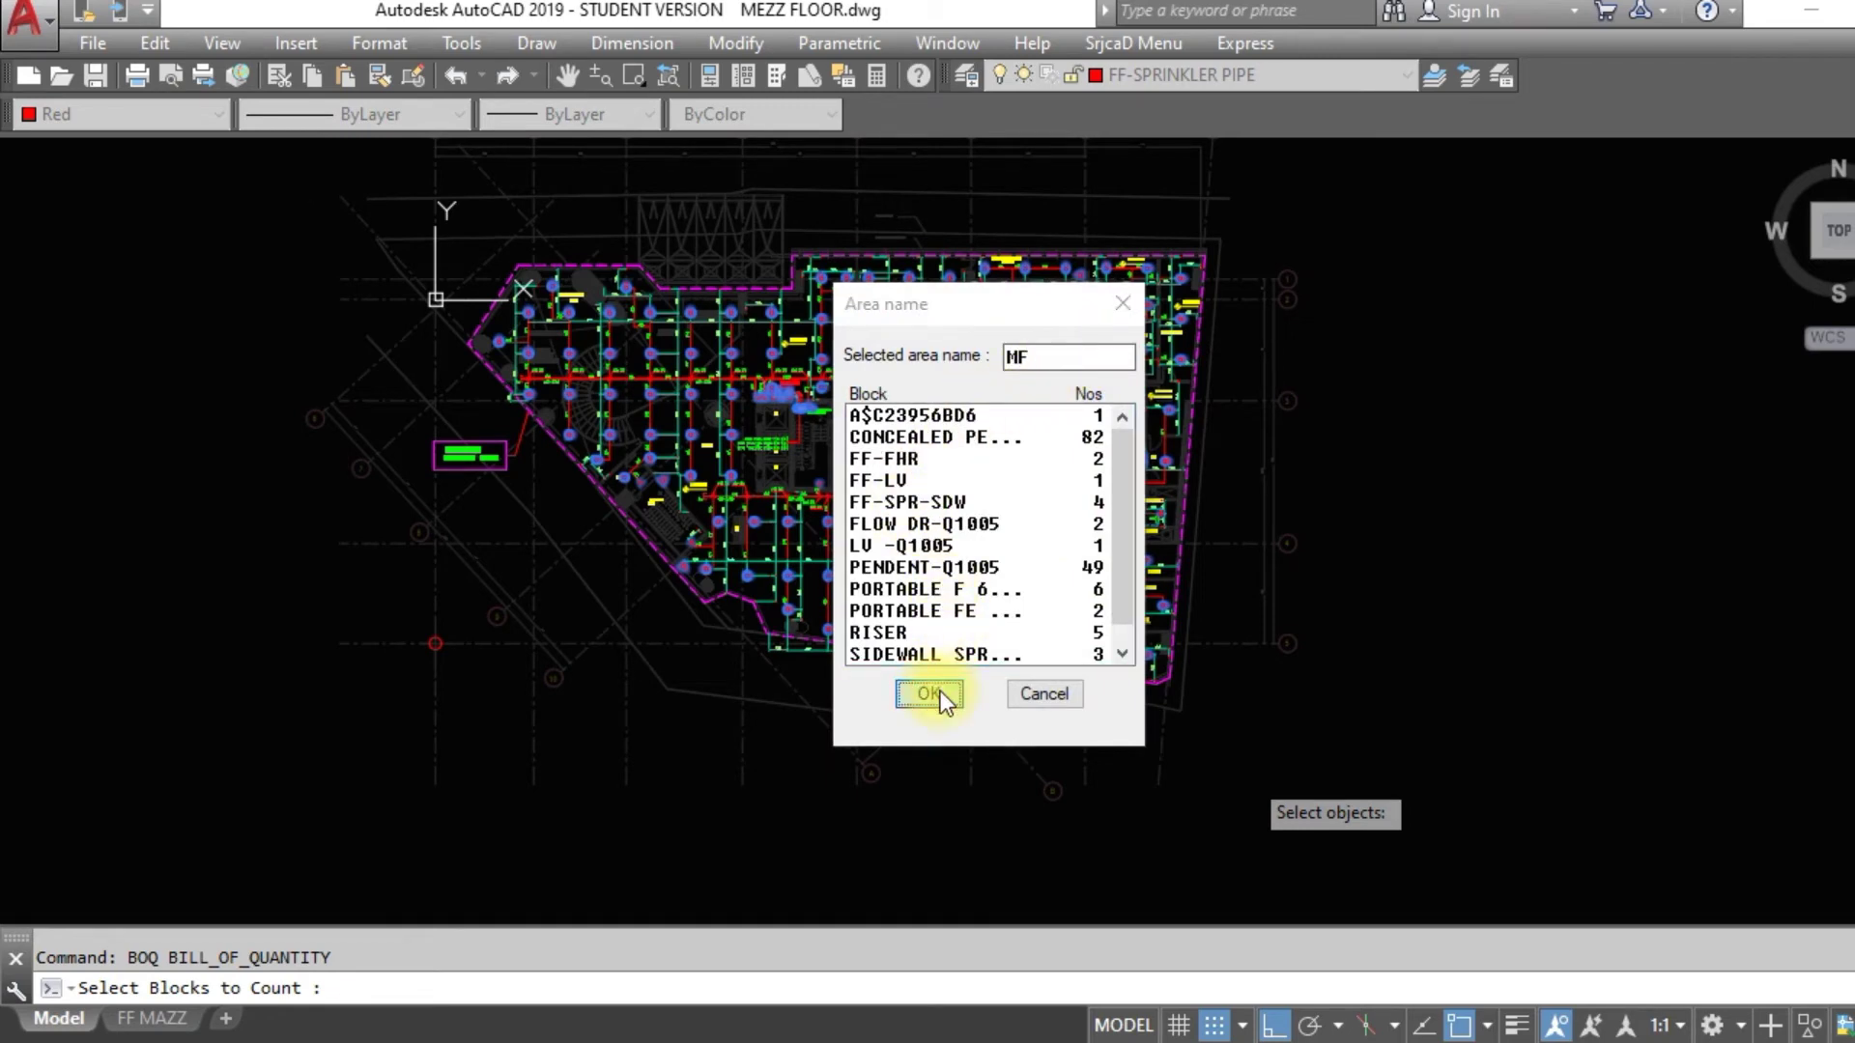
pyautogui.click(927, 694)
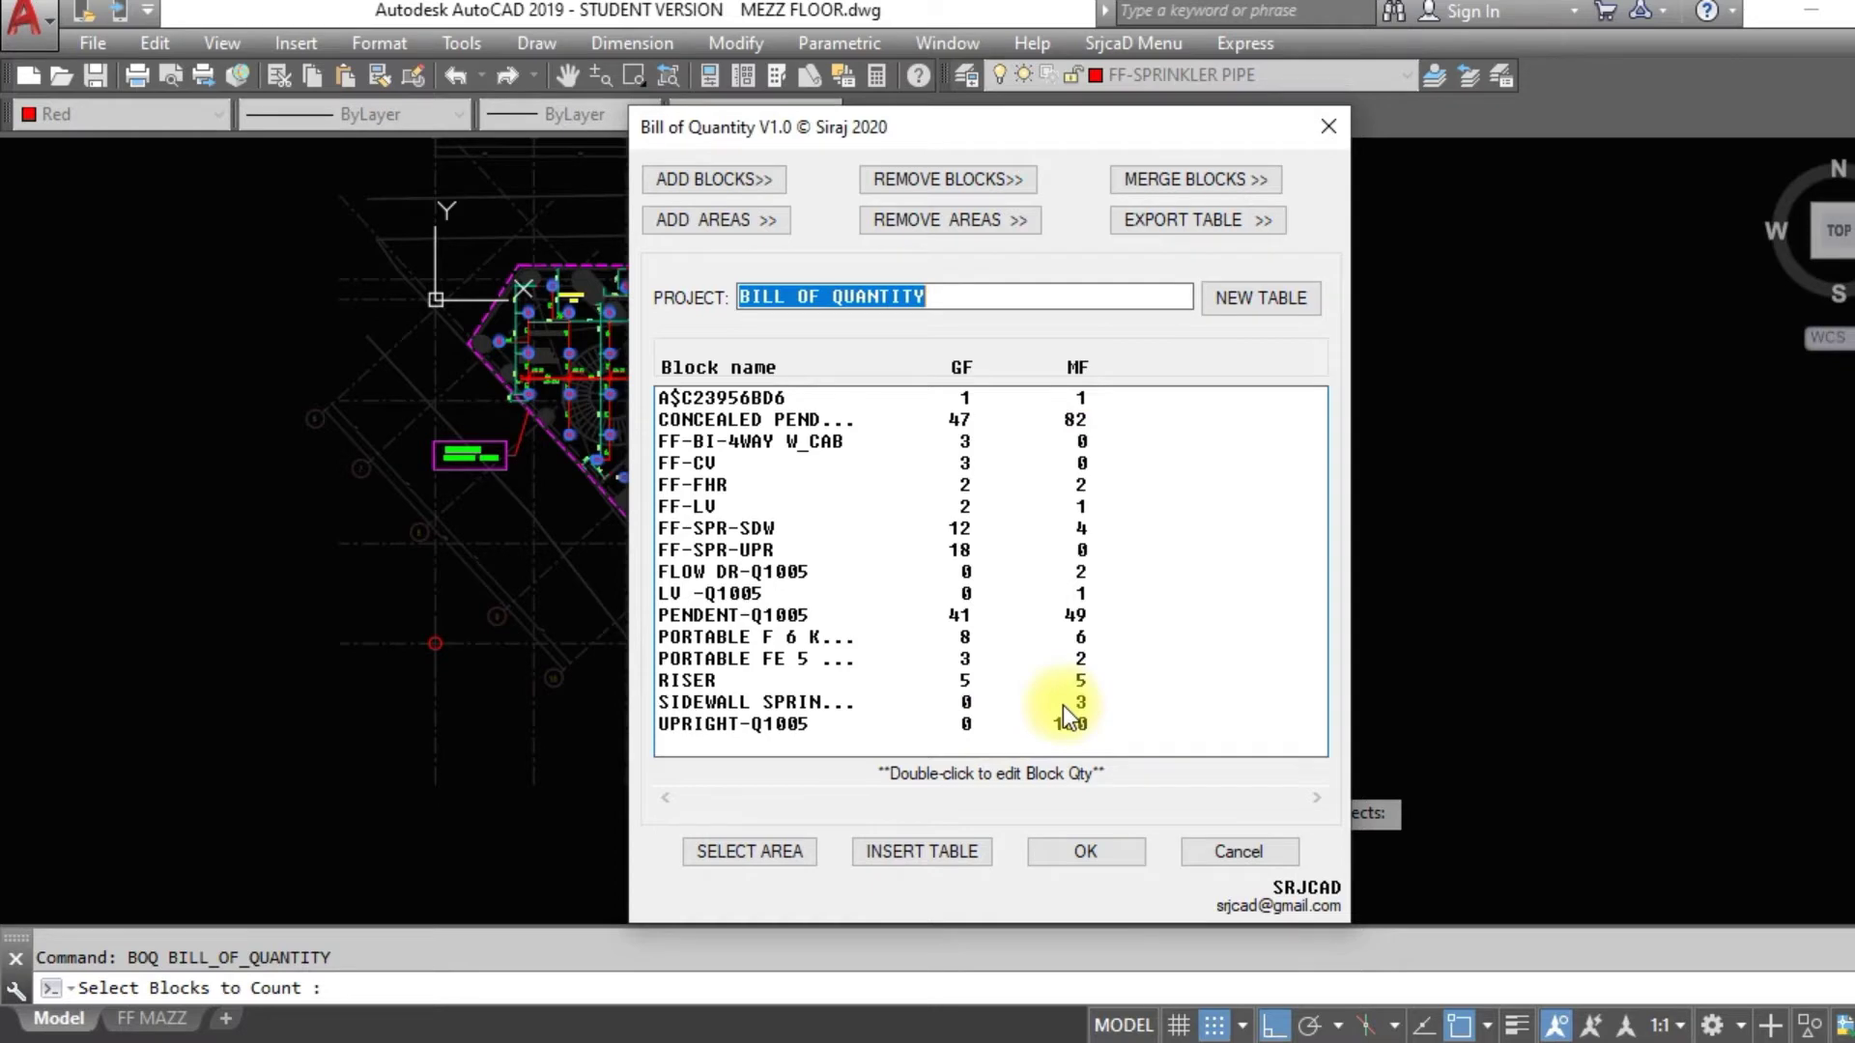
pyautogui.click(1088, 863)
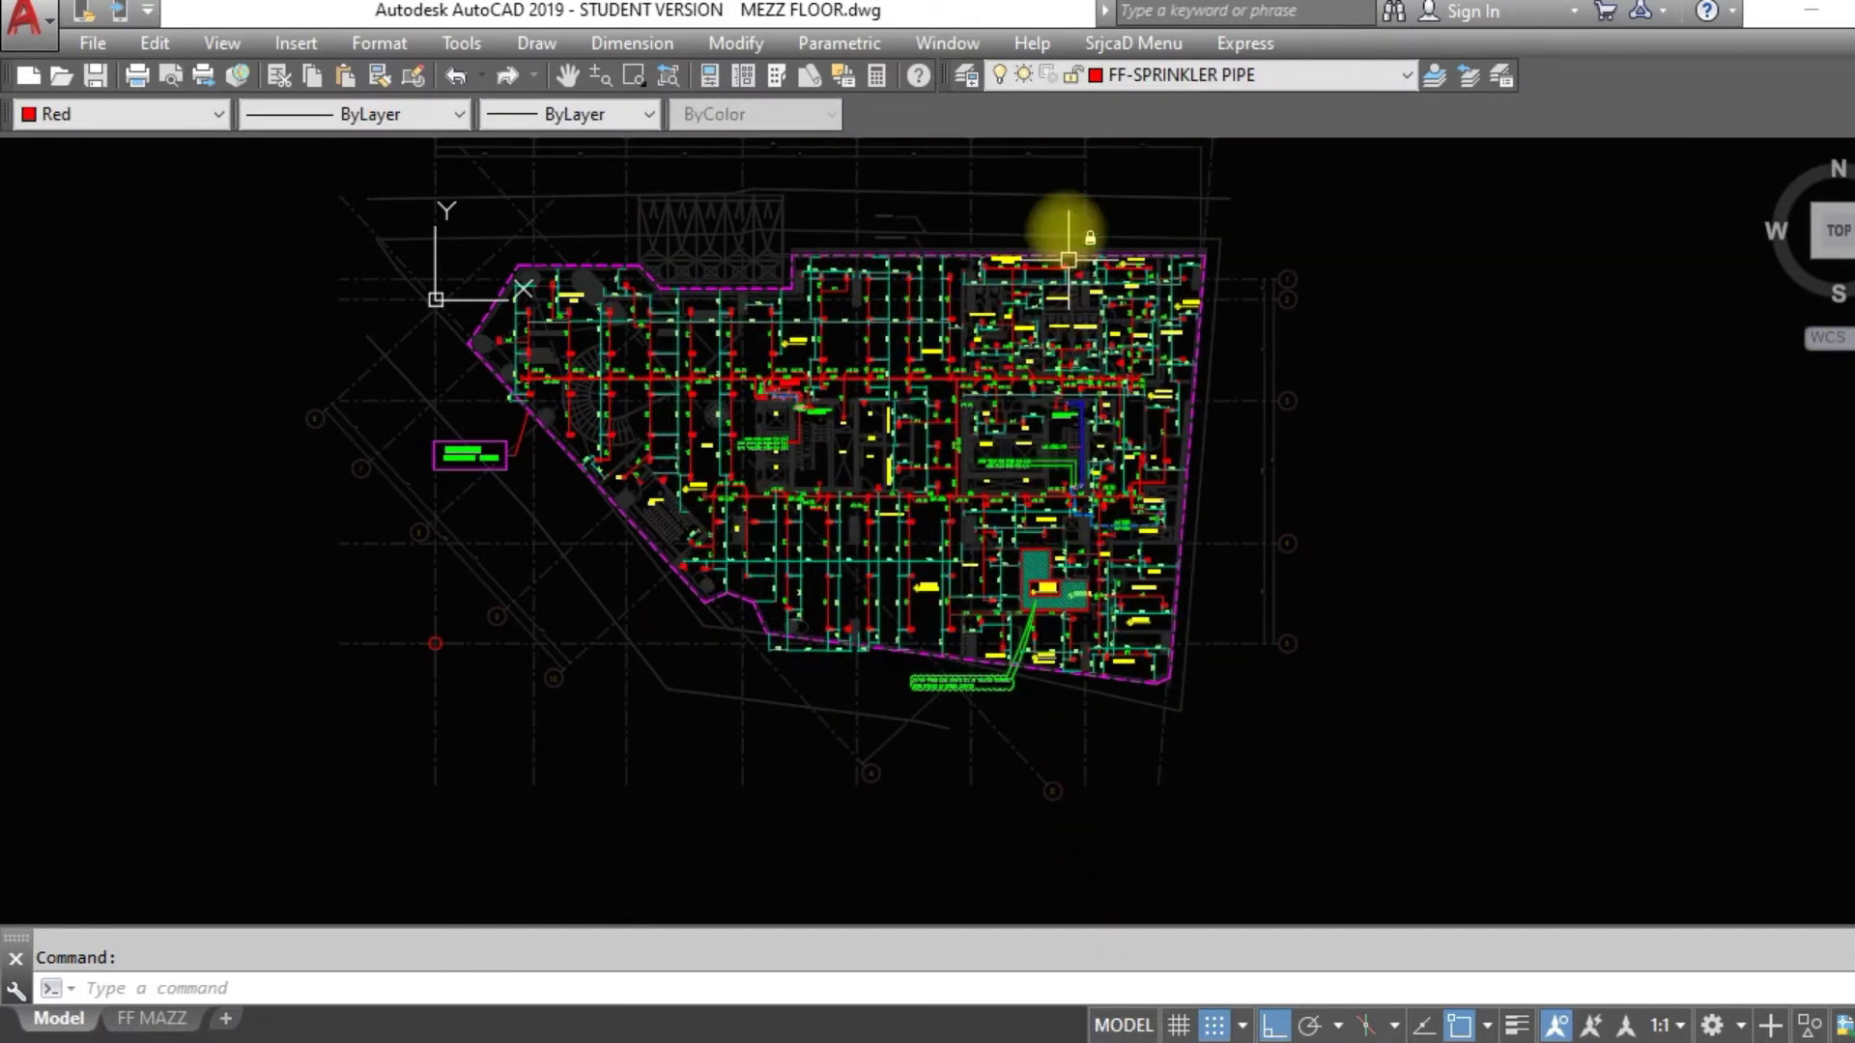
# Switch to the 2ND FLOOR drawing and run the BOQ command
pyautogui.click(961, 54)
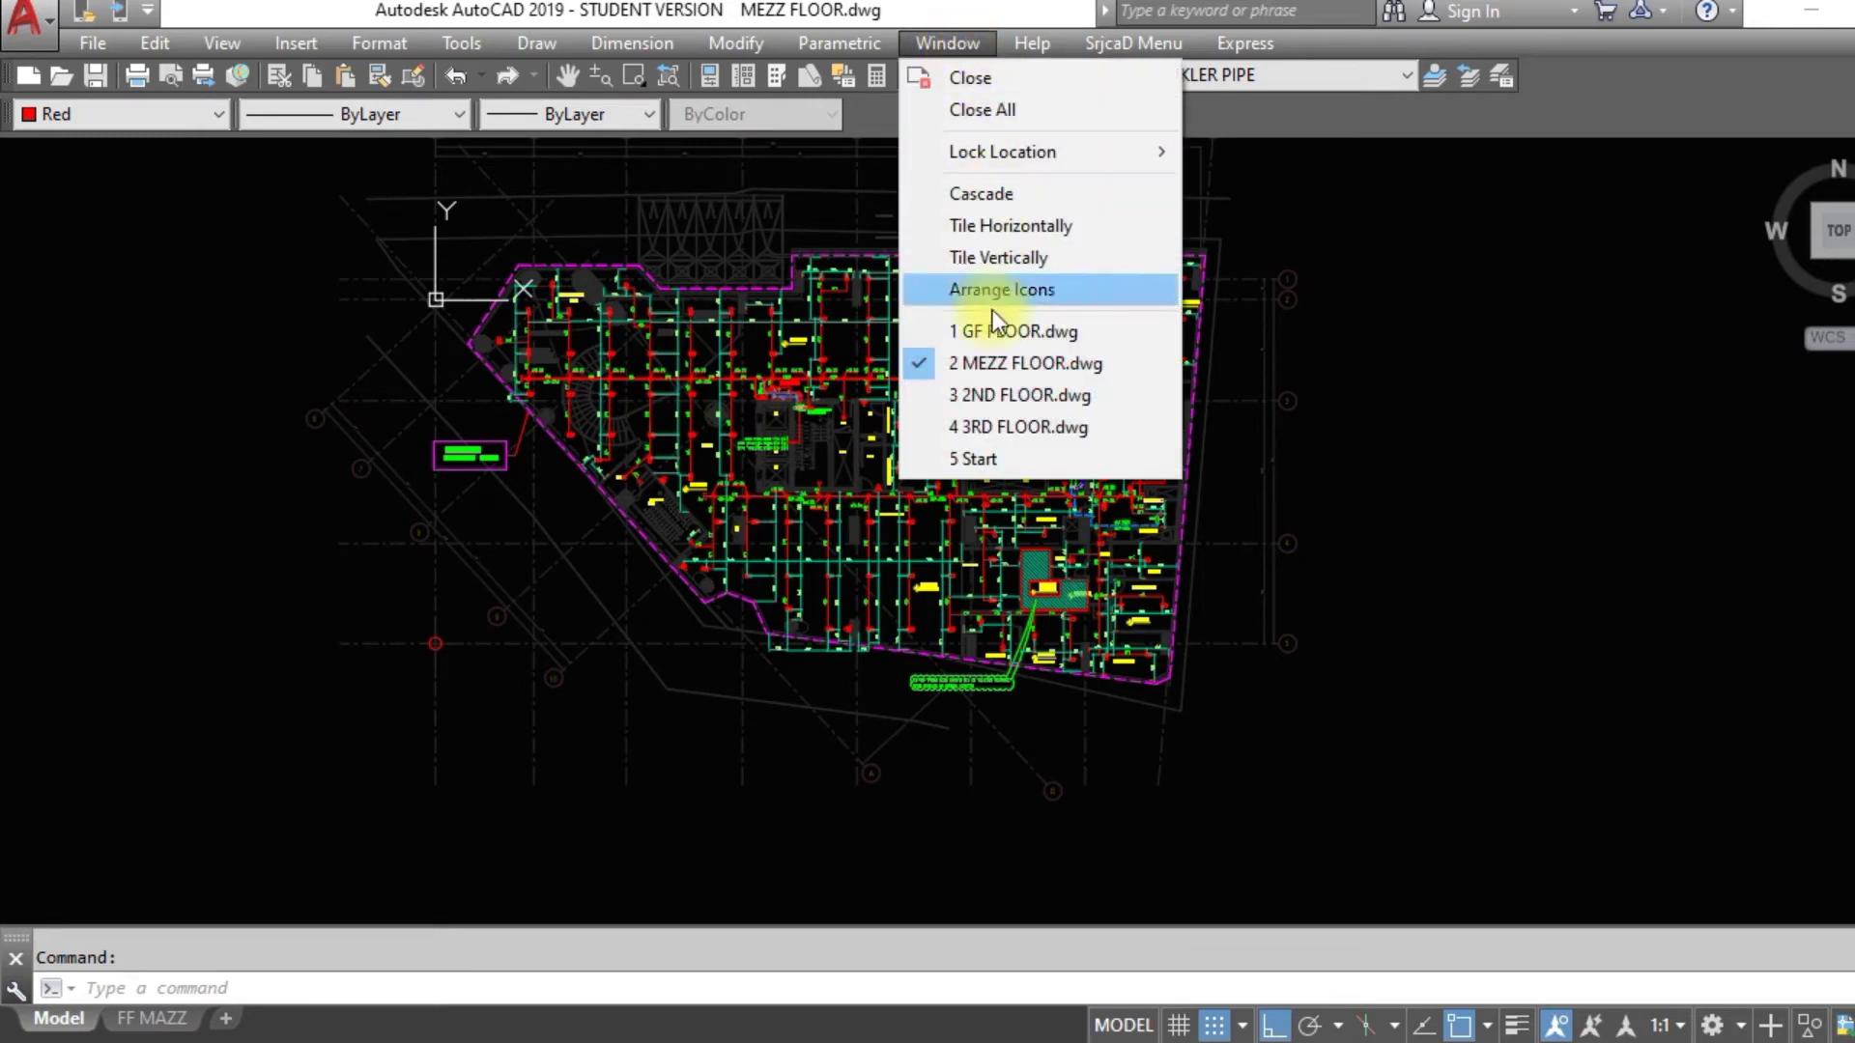
pyautogui.click(1009, 398)
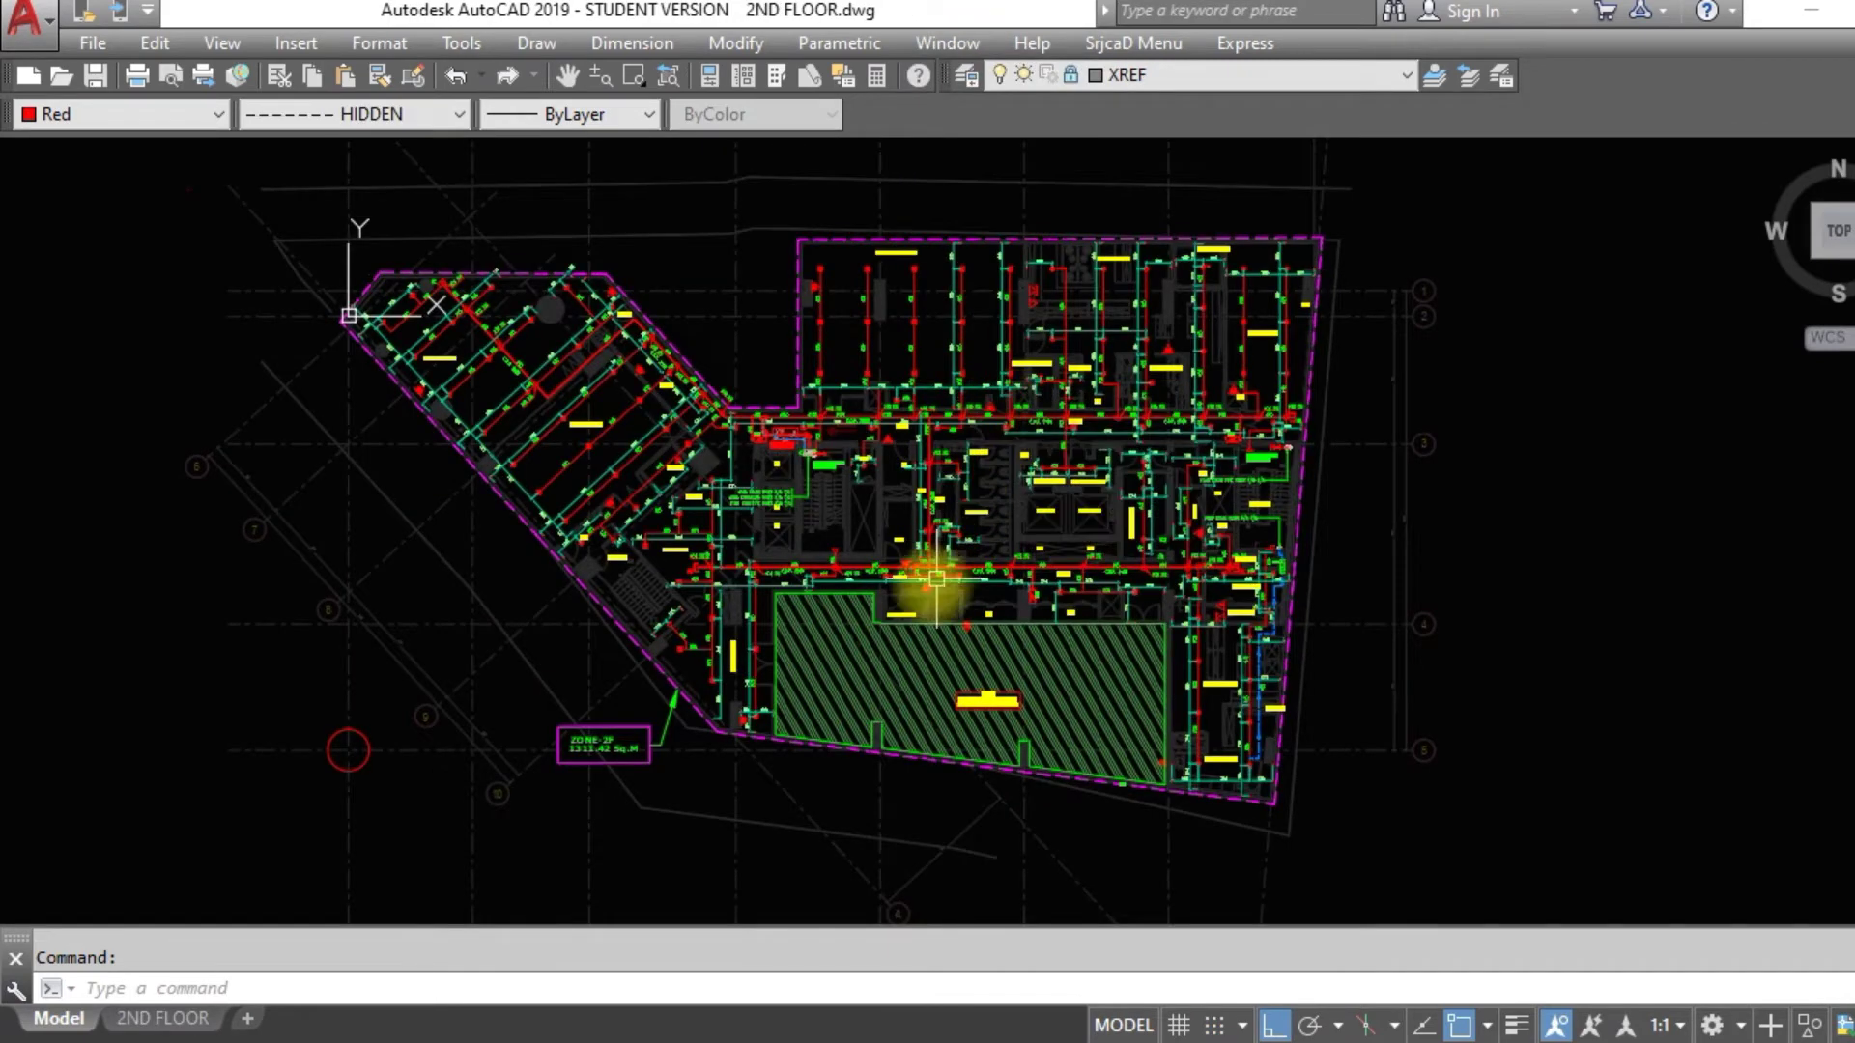
pyautogui.click(509, 991)
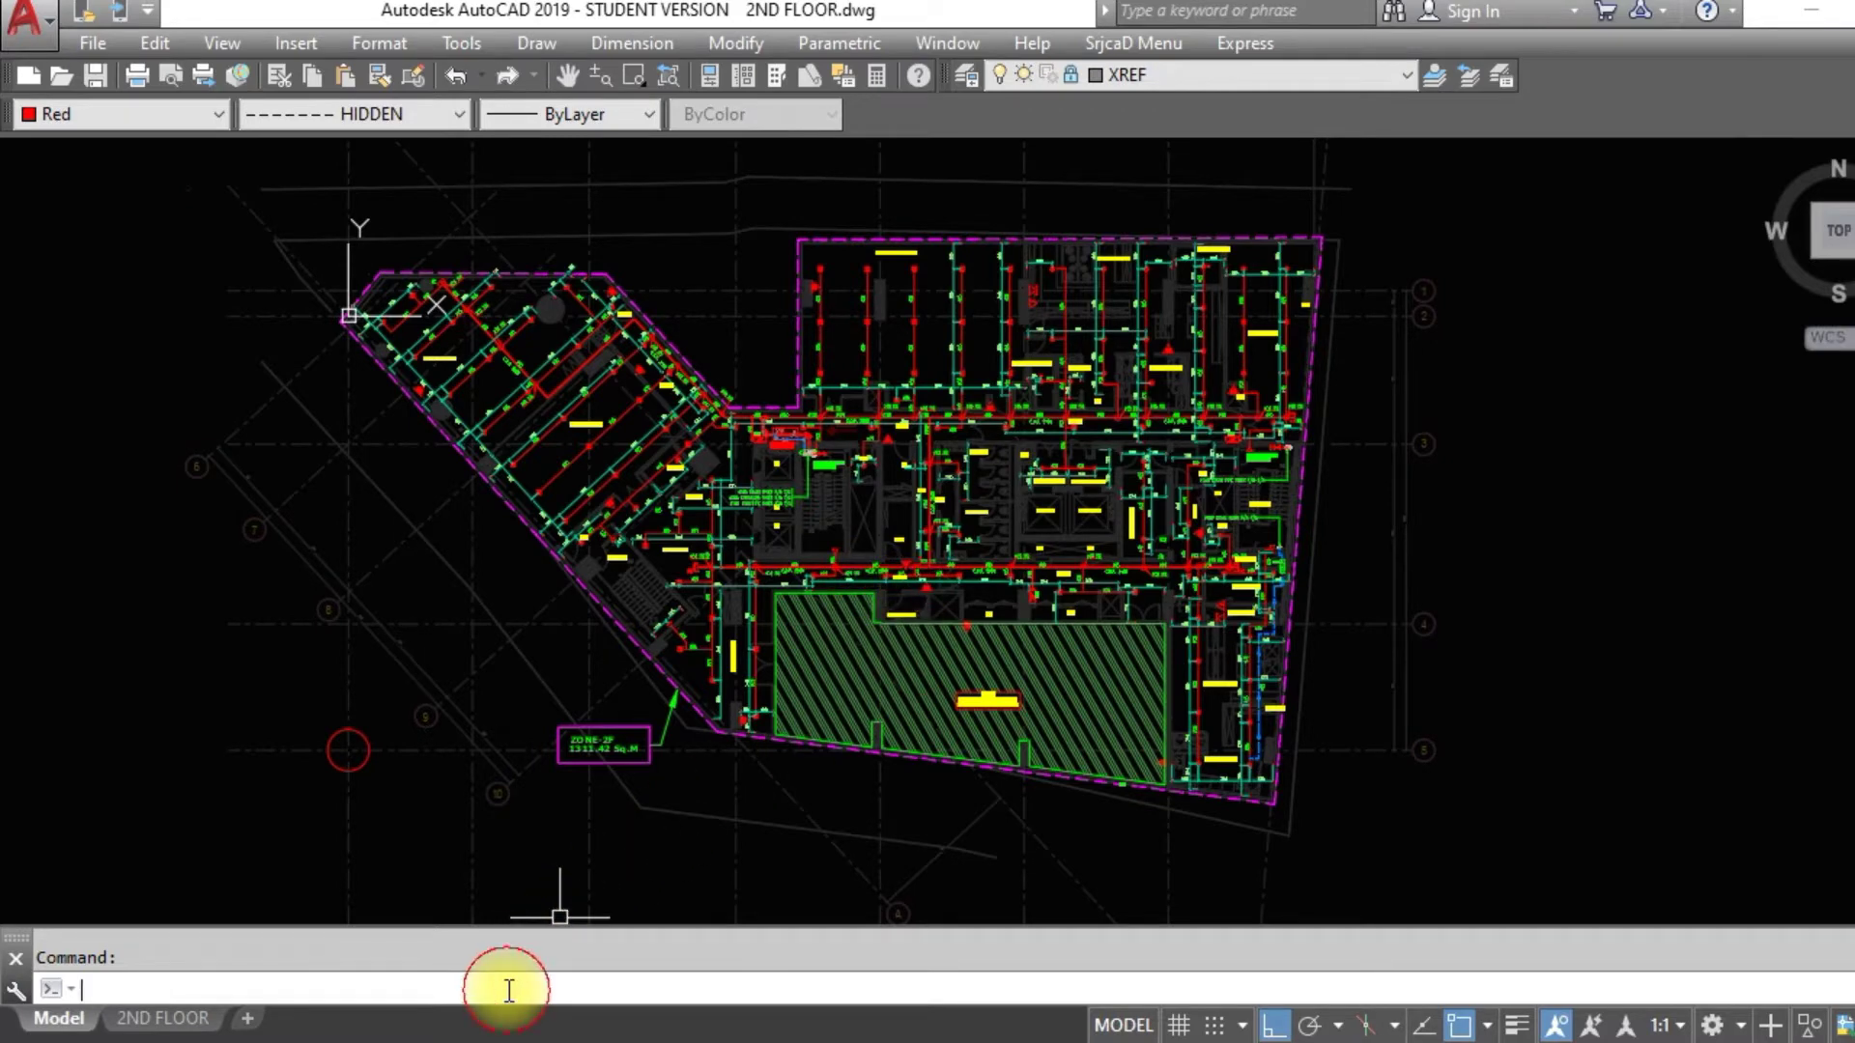
pyautogui.write('BOQ')
pyautogui.press('Return')
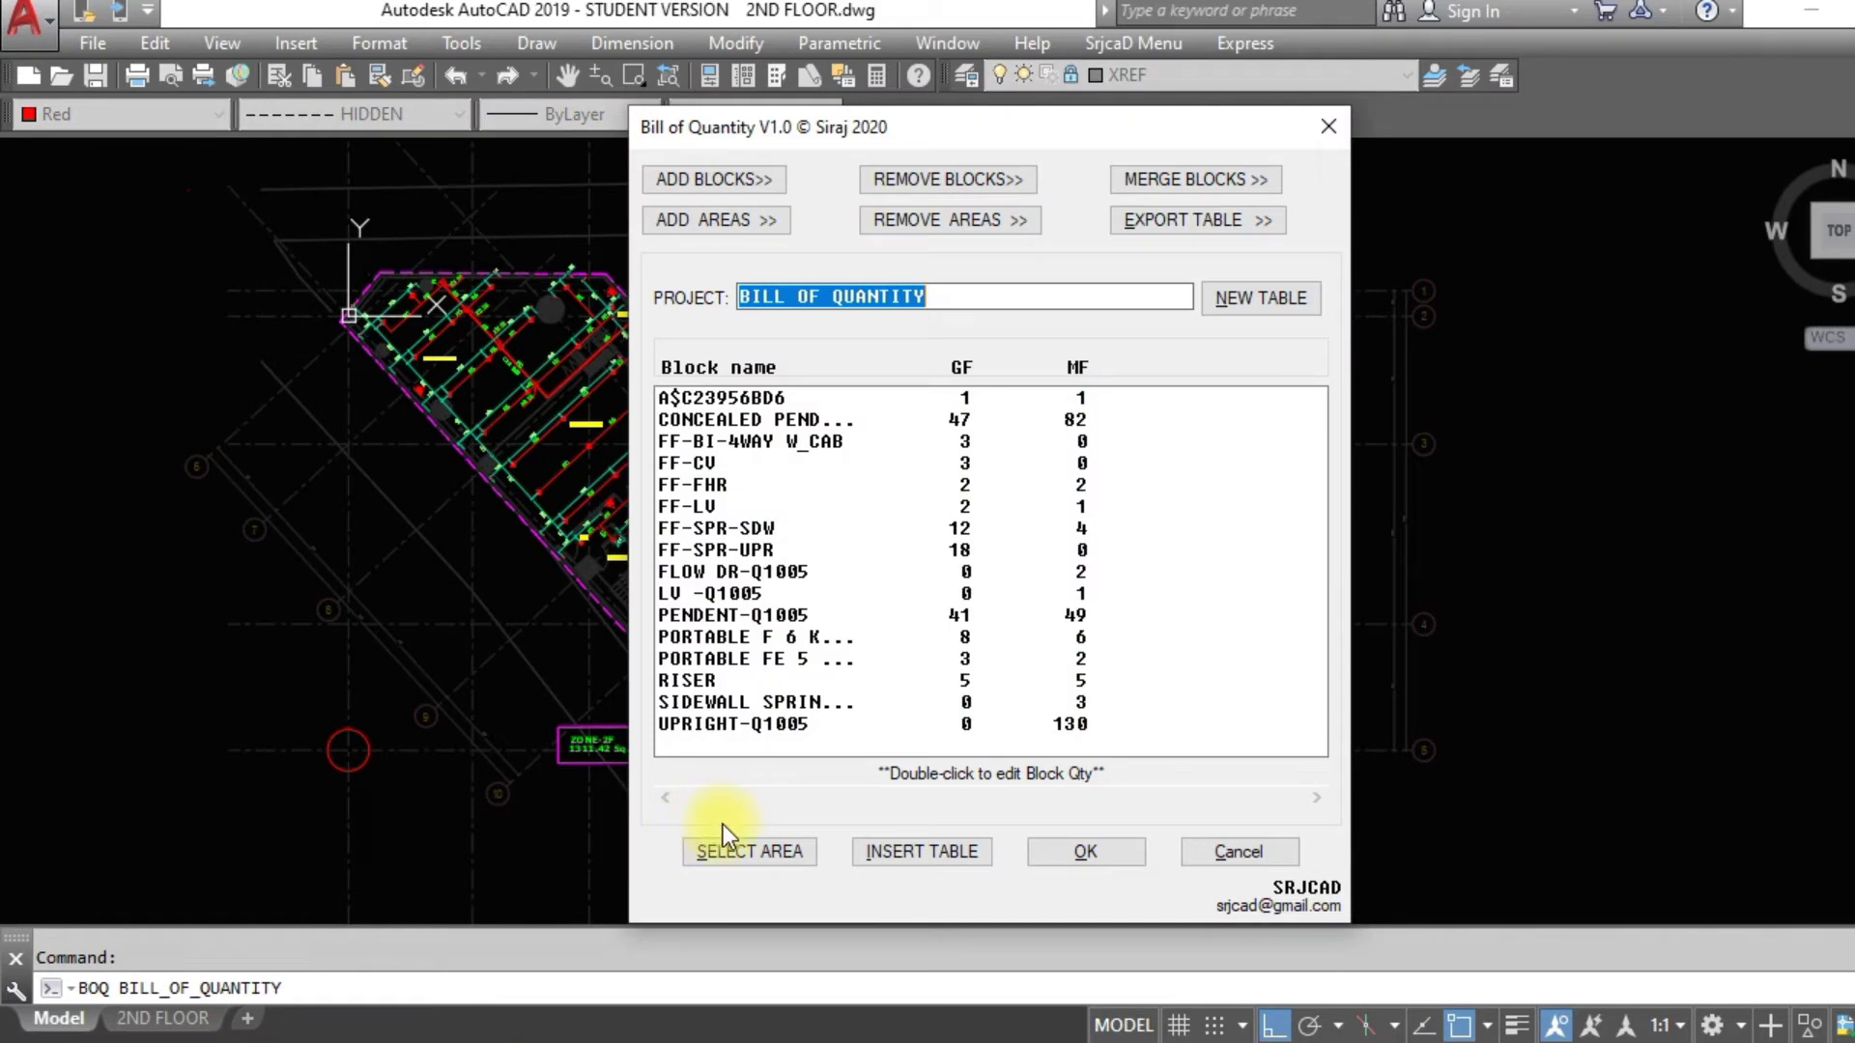
# Window-select the second floor plan and record its block counts as area 2NDFLR
pyautogui.click(799, 863)
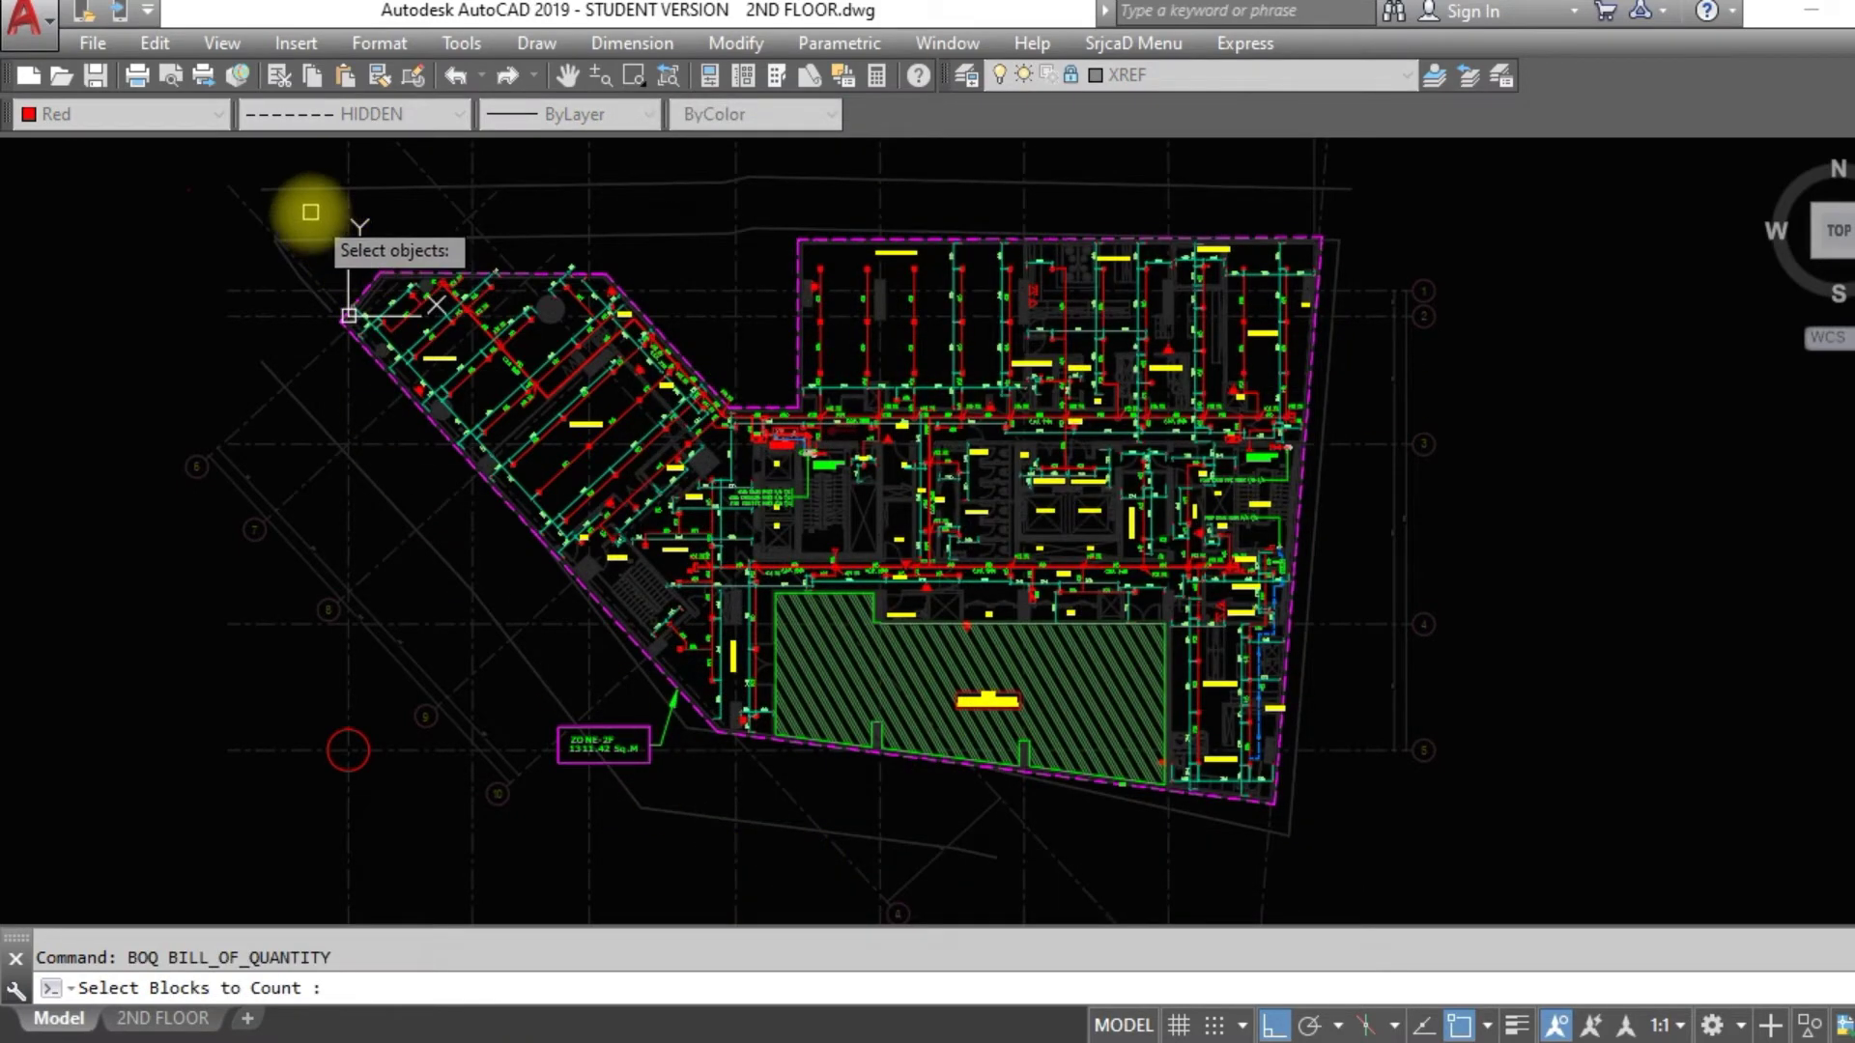
pyautogui.click(305, 206)
pyautogui.click(1423, 840)
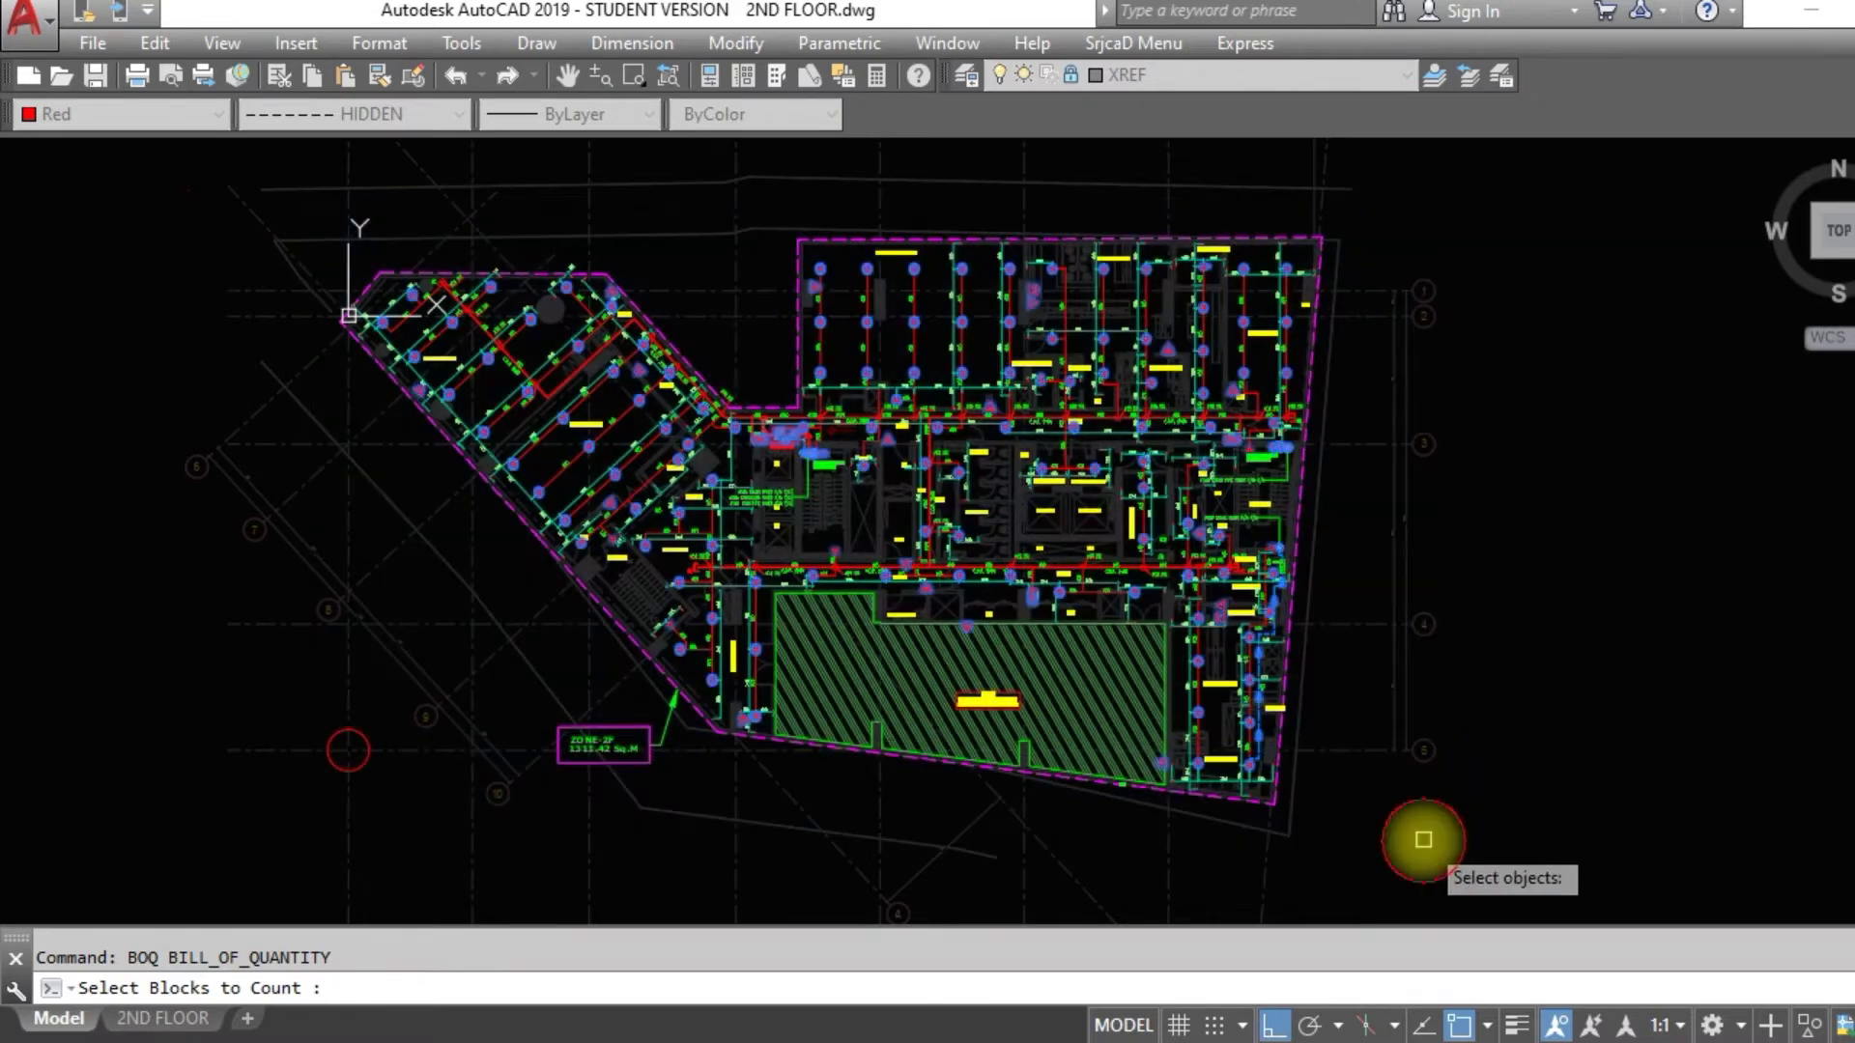
pyautogui.press('Return')
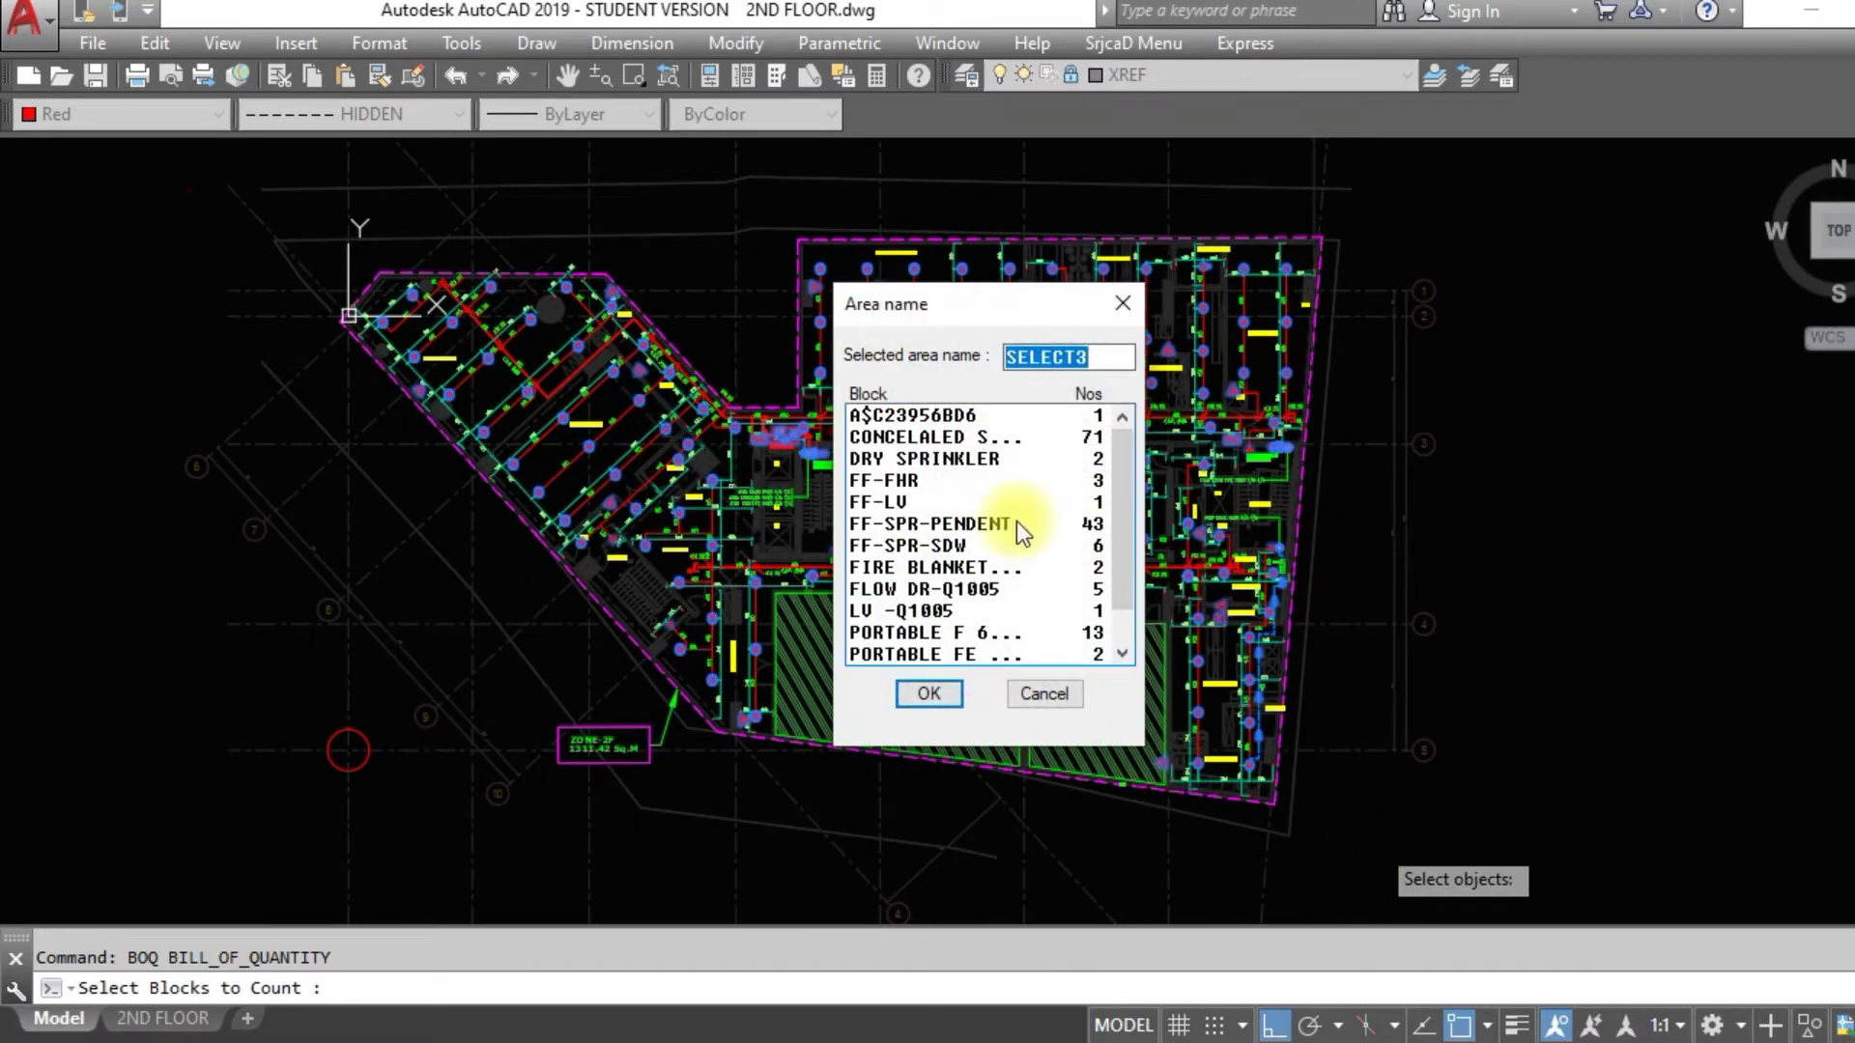
pyautogui.write('2NDF')
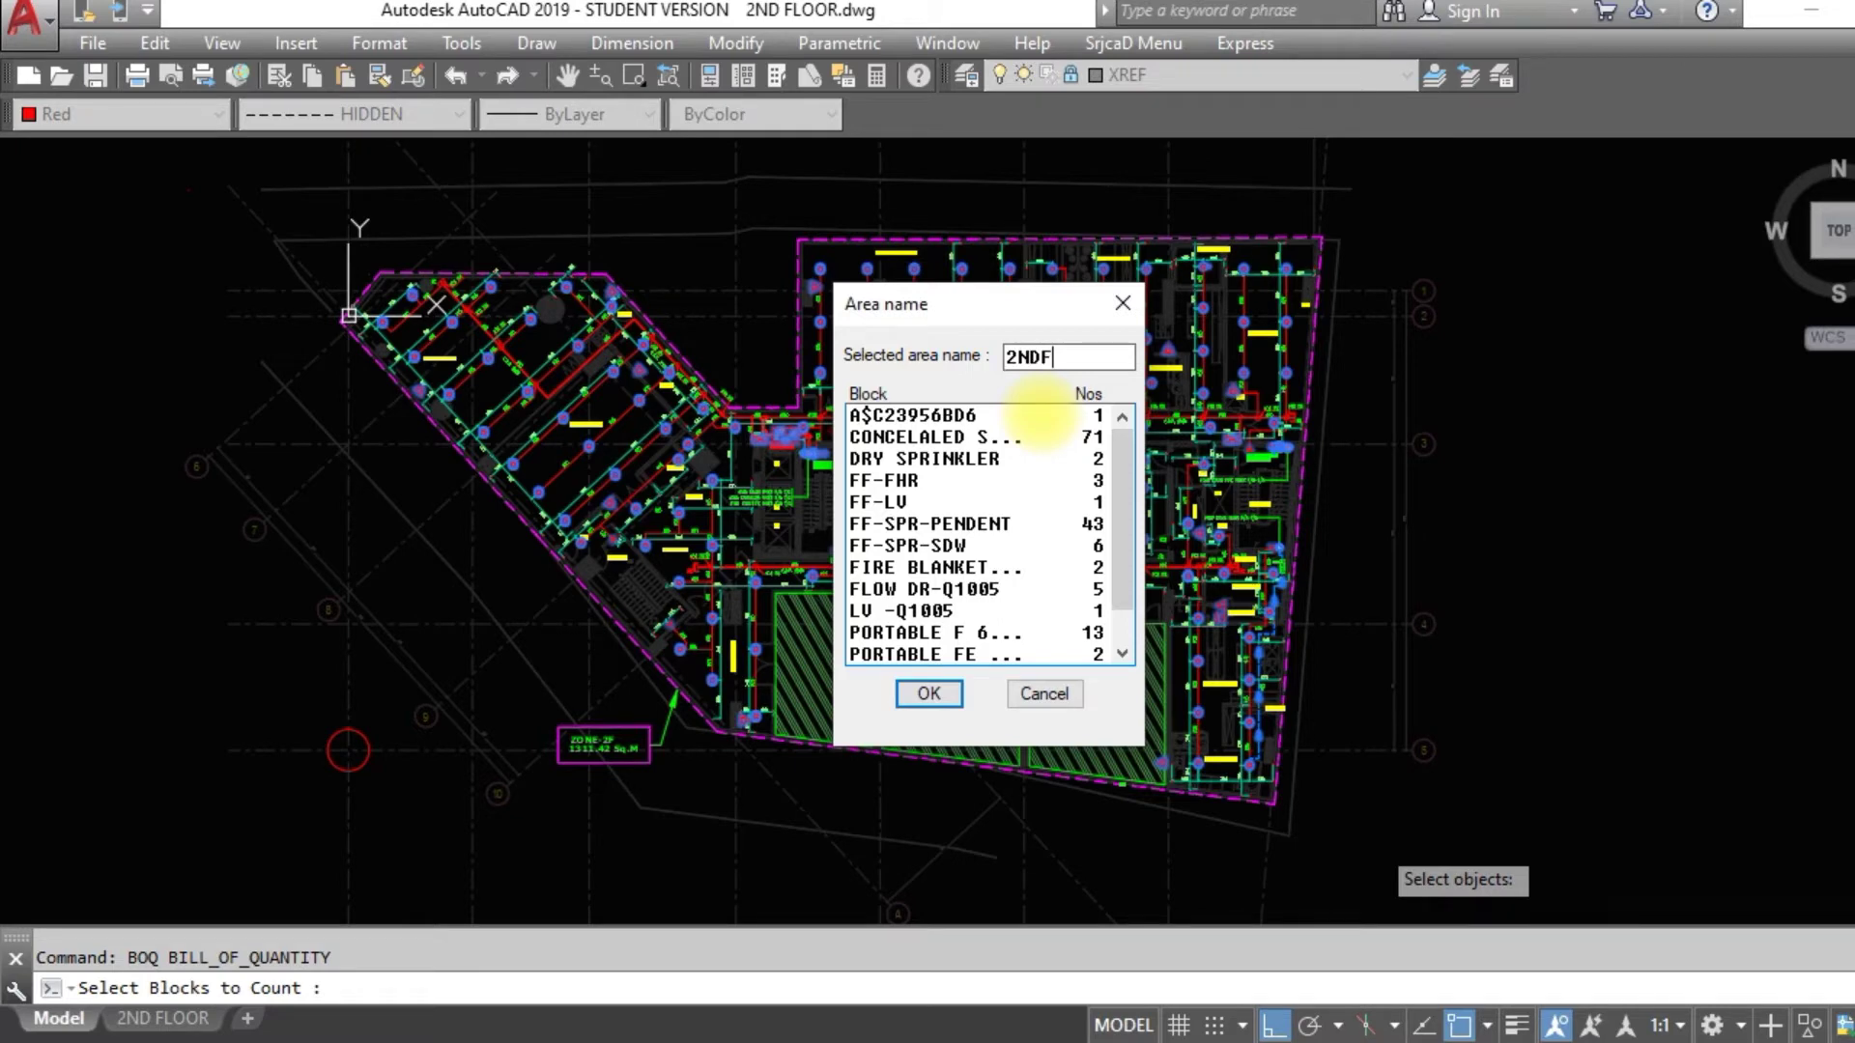
pyautogui.write('LR')
pyautogui.click(925, 693)
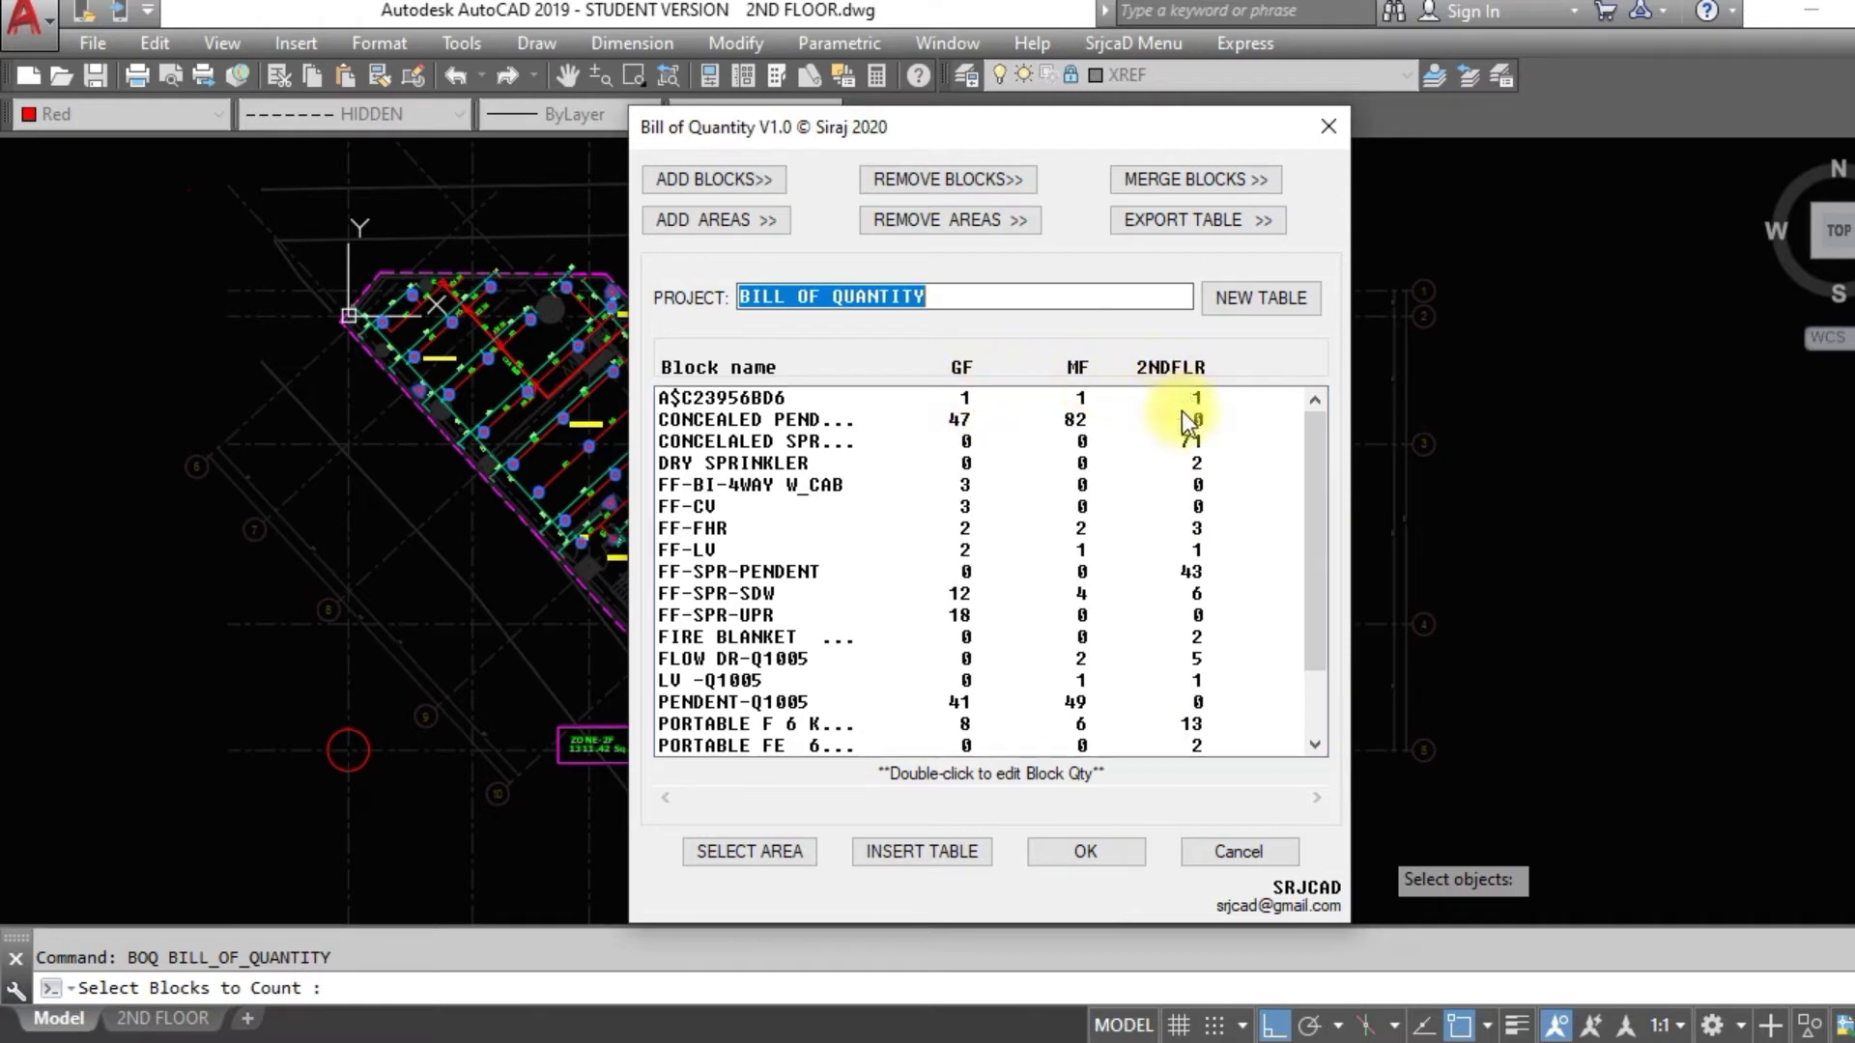
pyautogui.click(1069, 842)
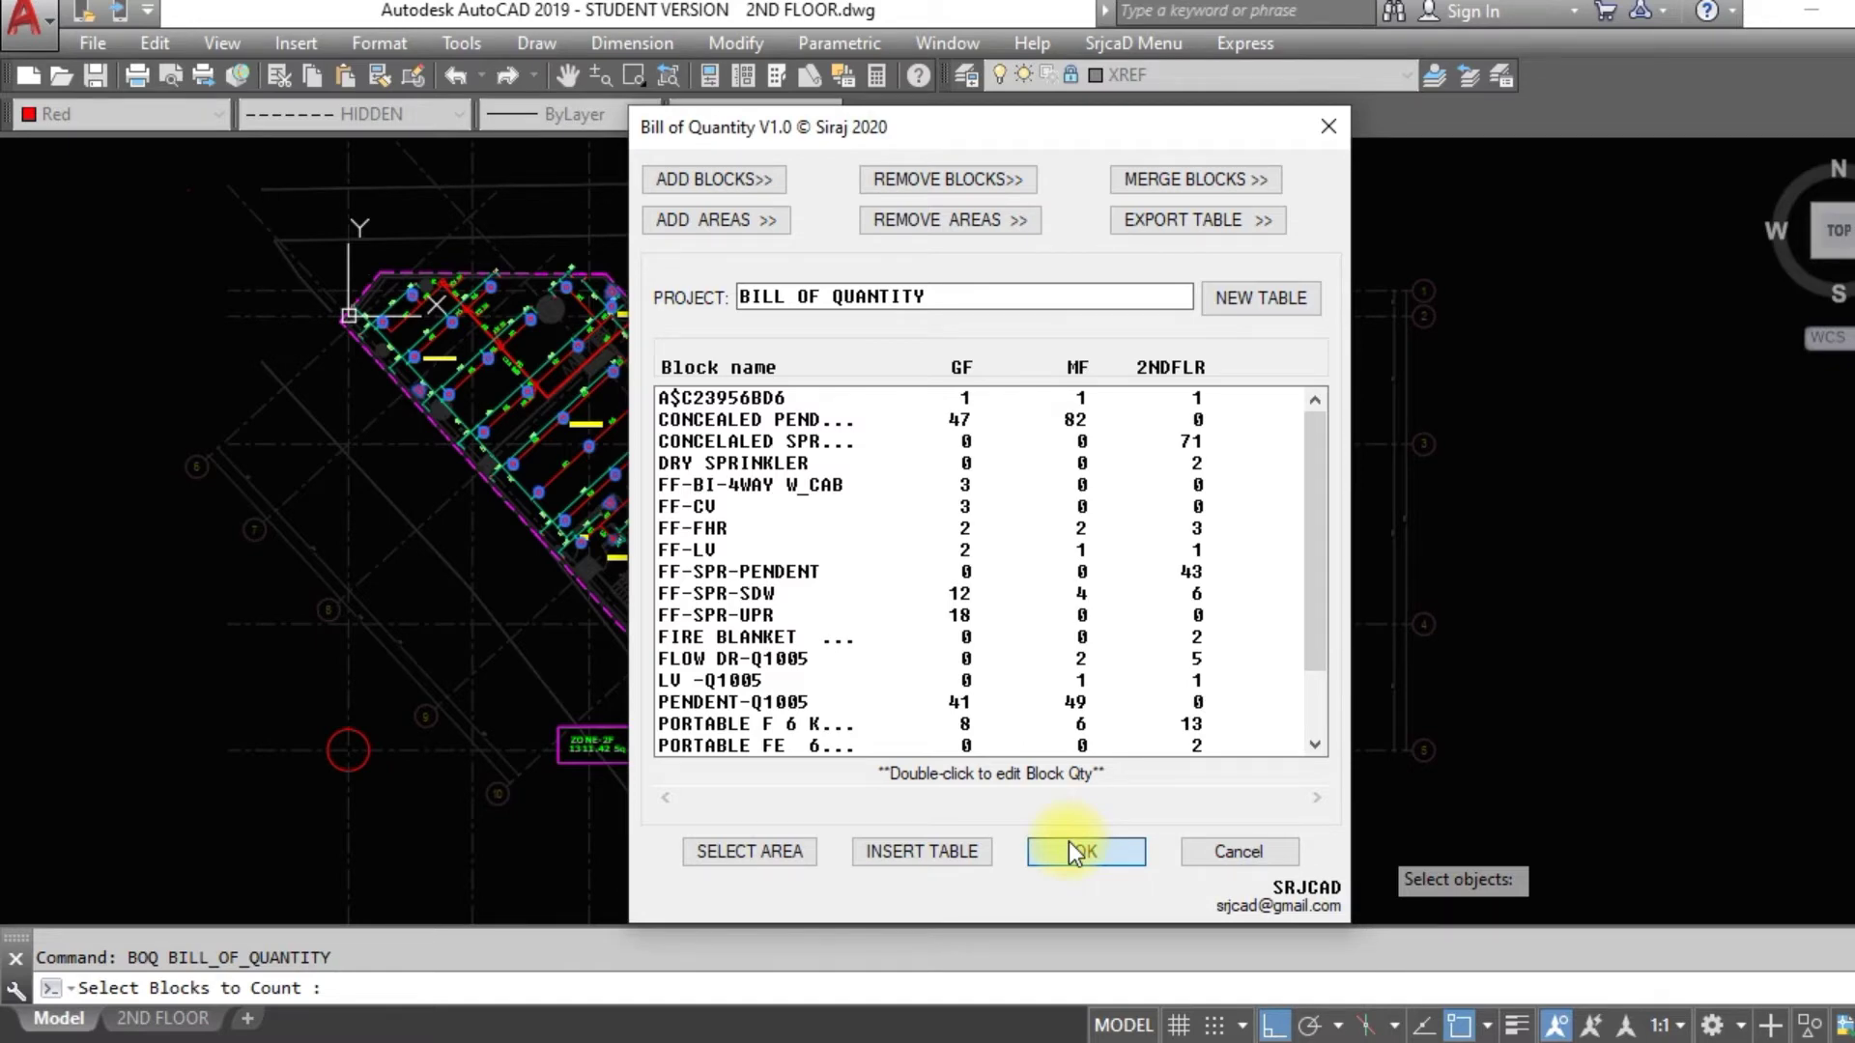
pyautogui.click(1069, 842)
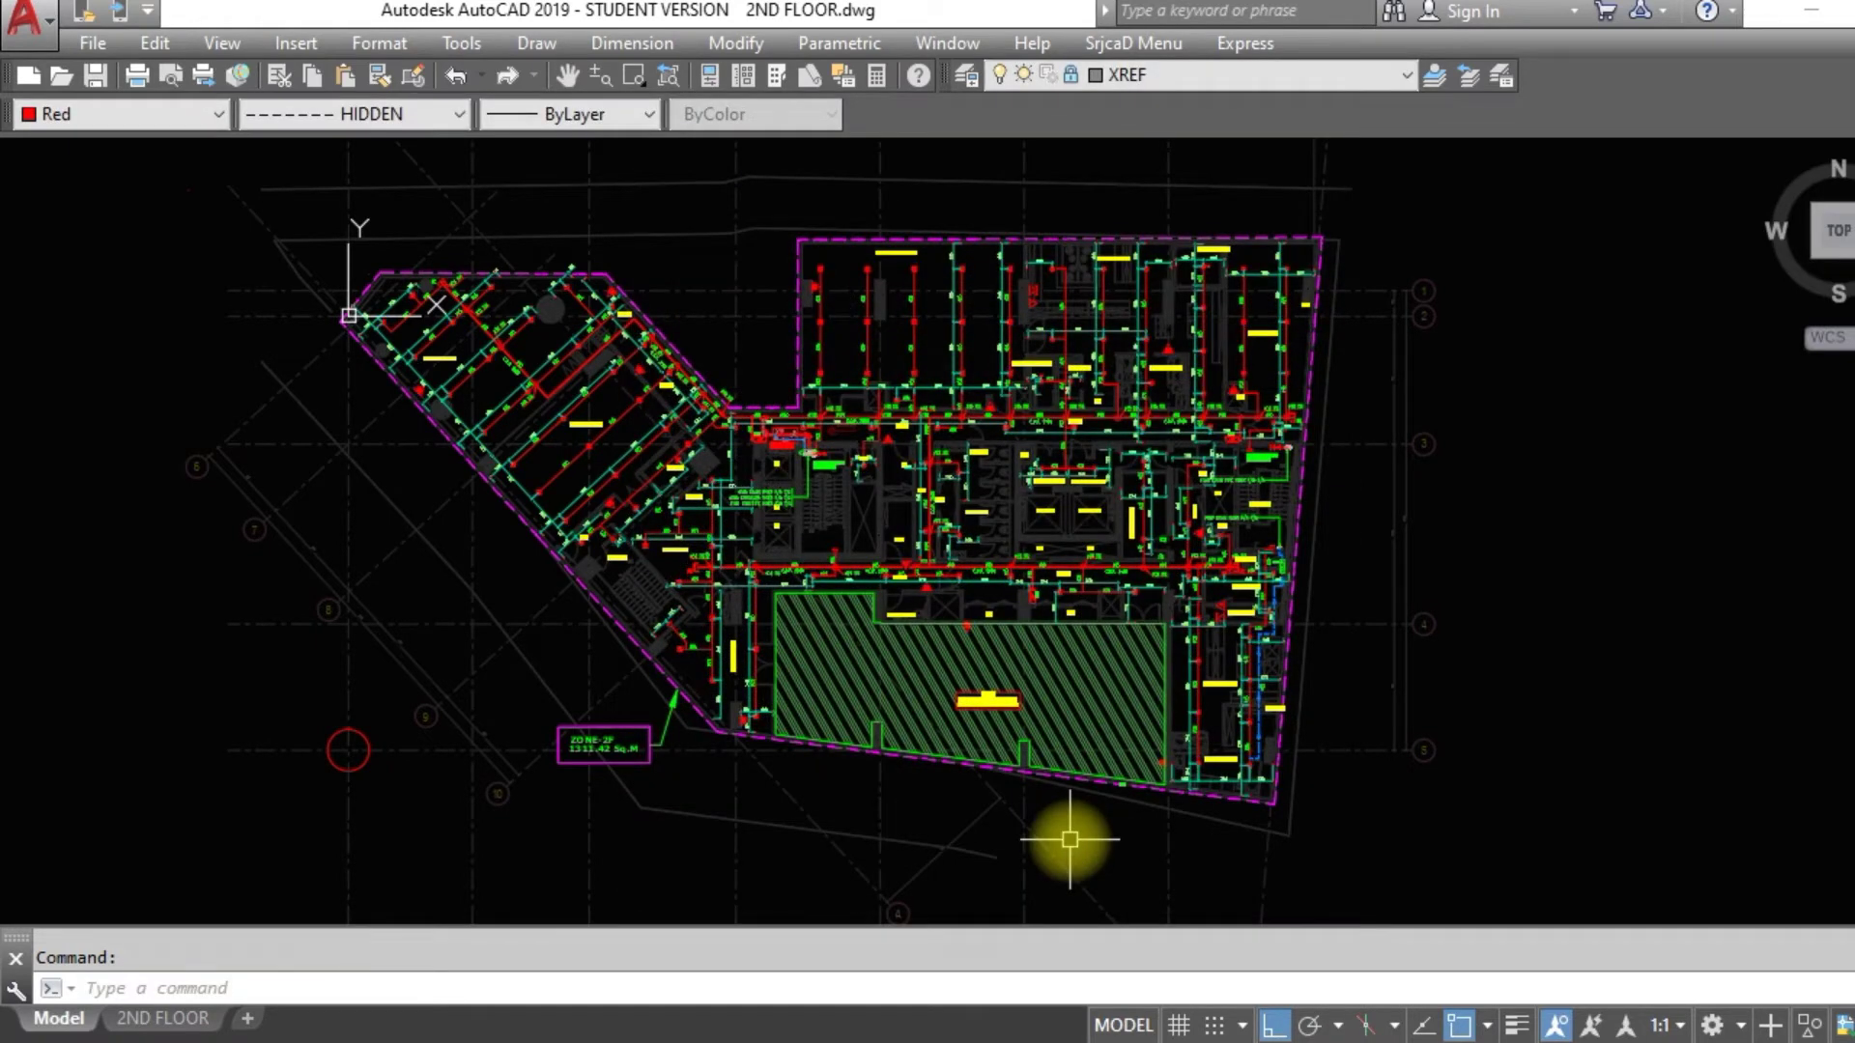
# Switch to the 3RD FLOOR drawing and run the BOQ command
pyautogui.click(961, 48)
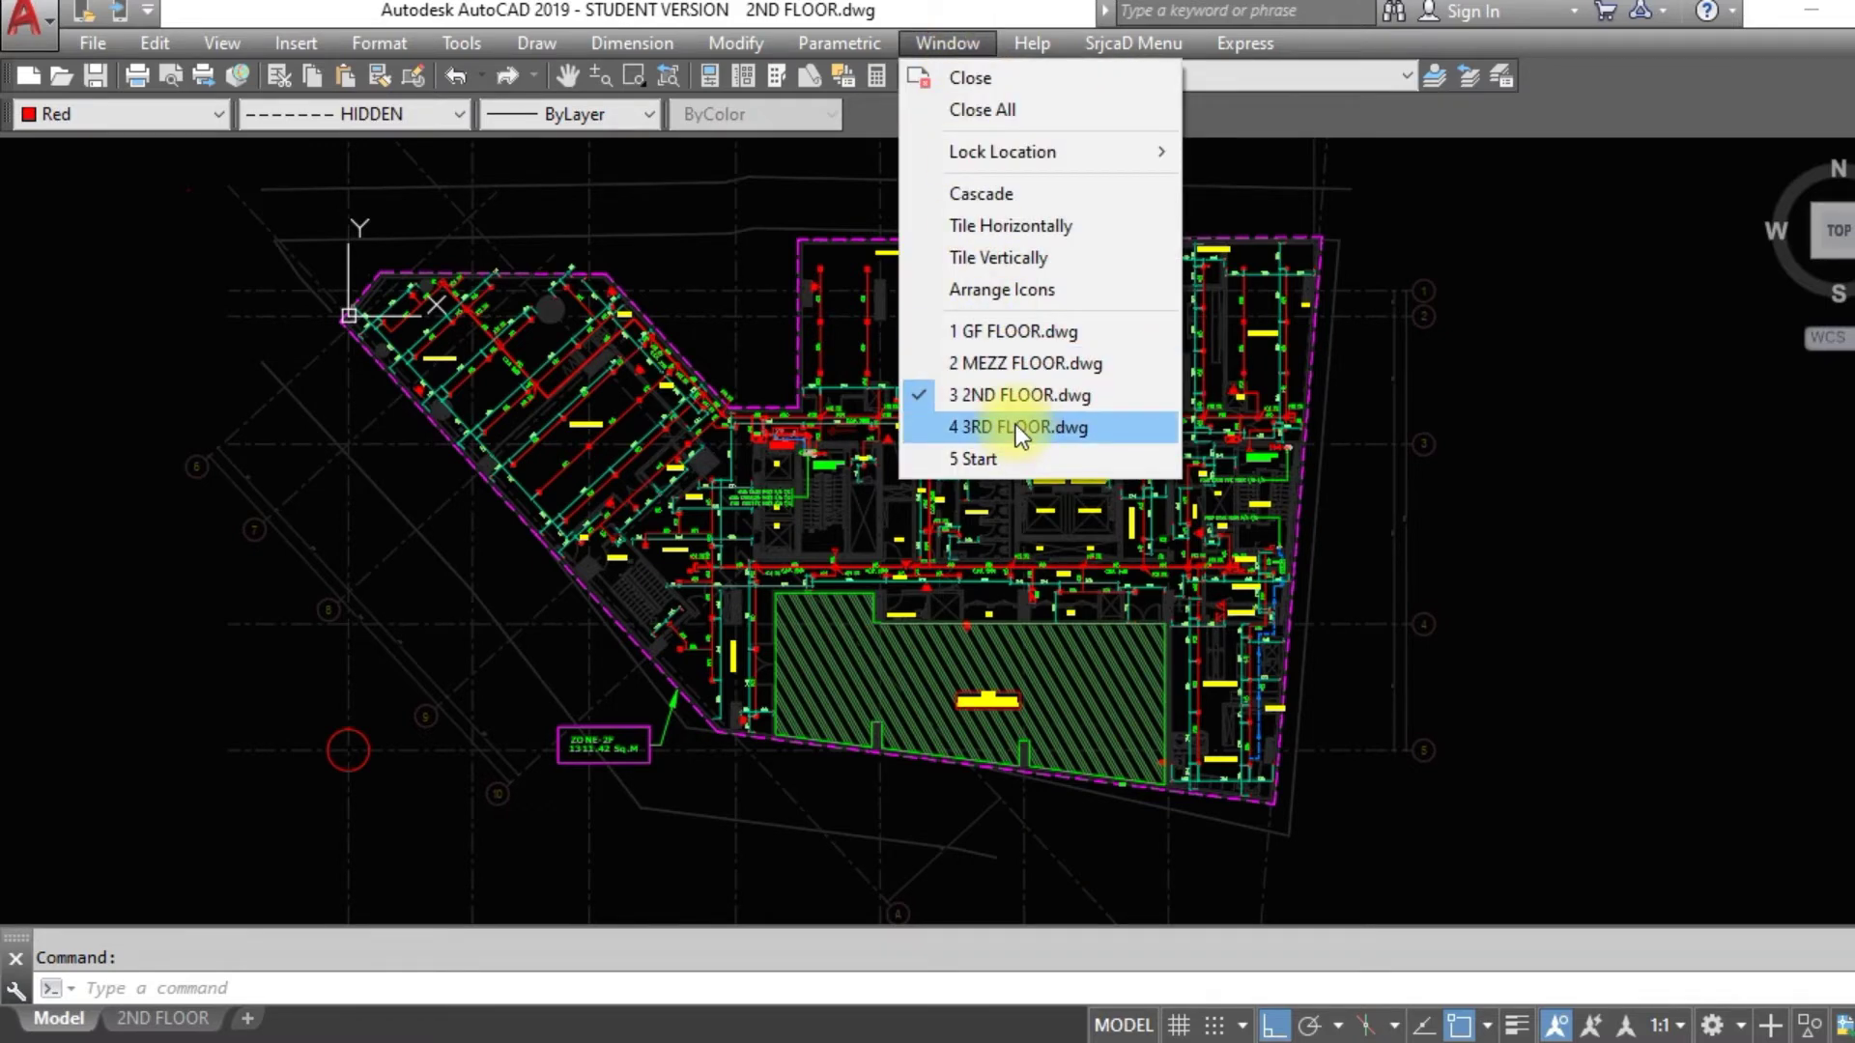
pyautogui.click(1017, 425)
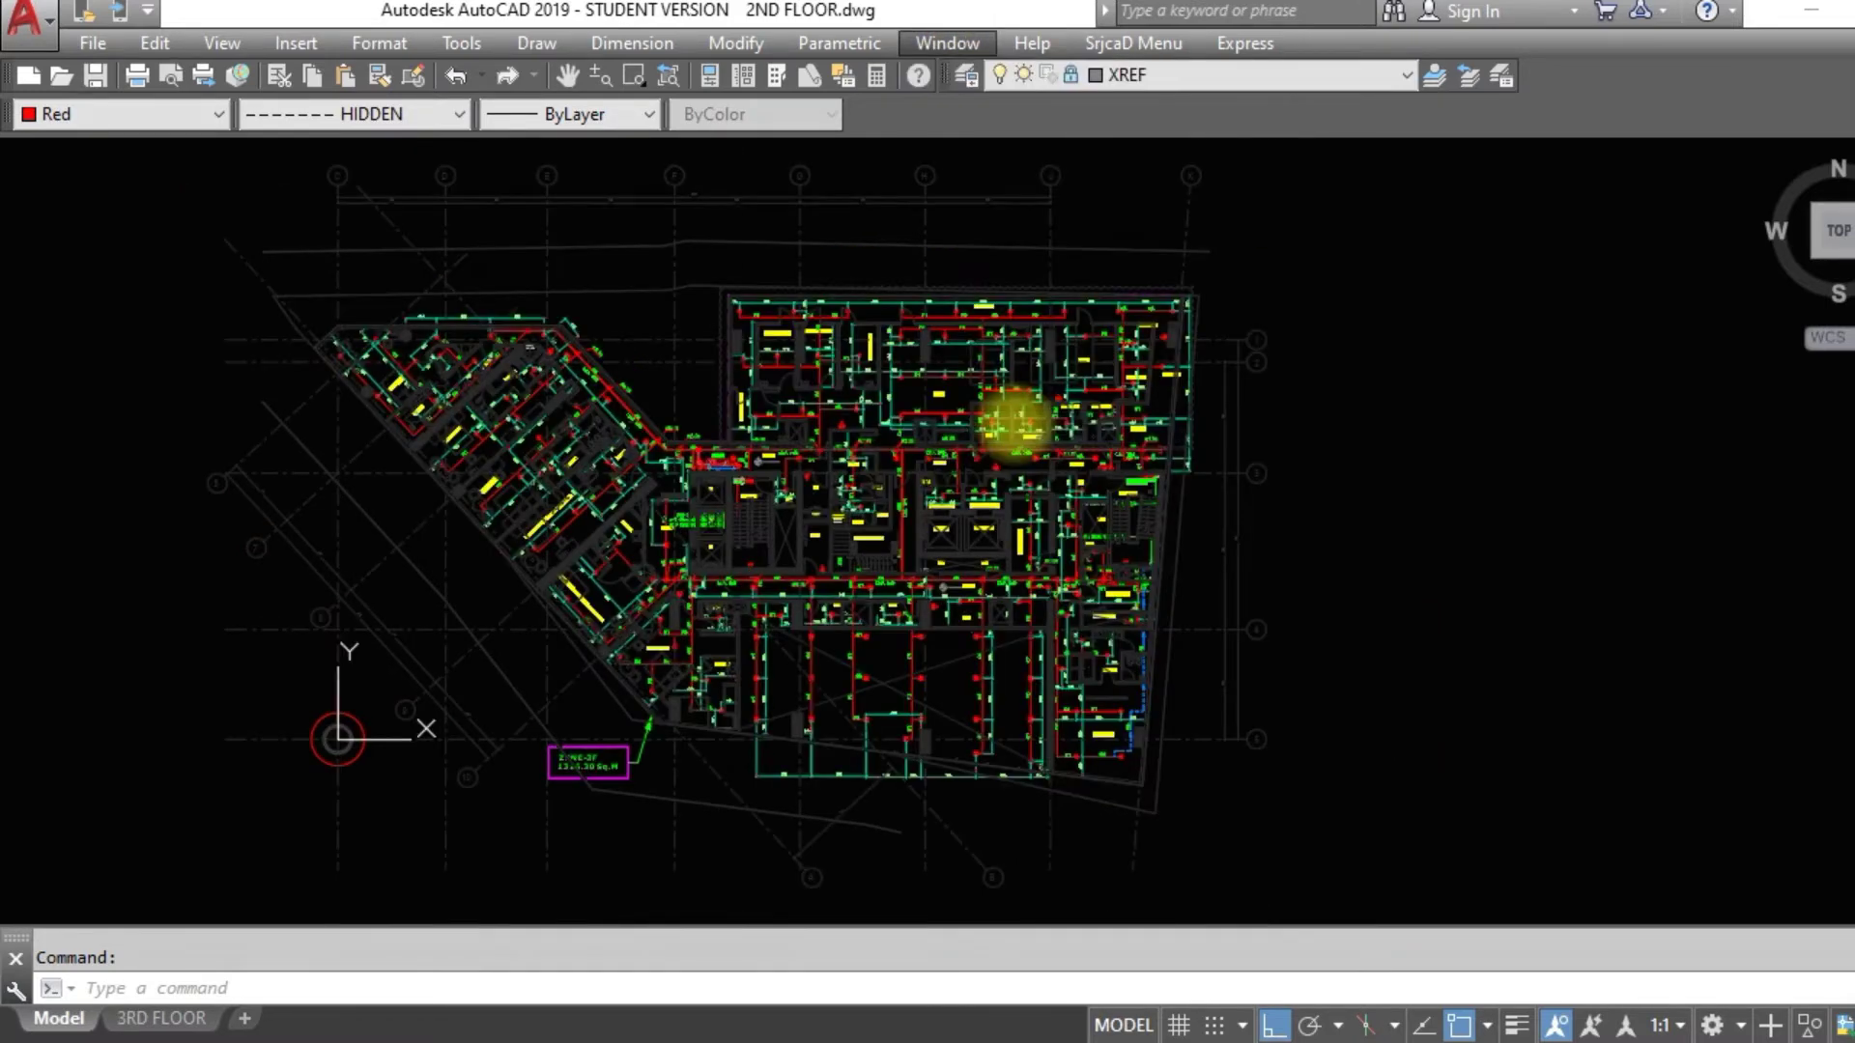
pyautogui.click(382, 984)
pyautogui.write('BO')
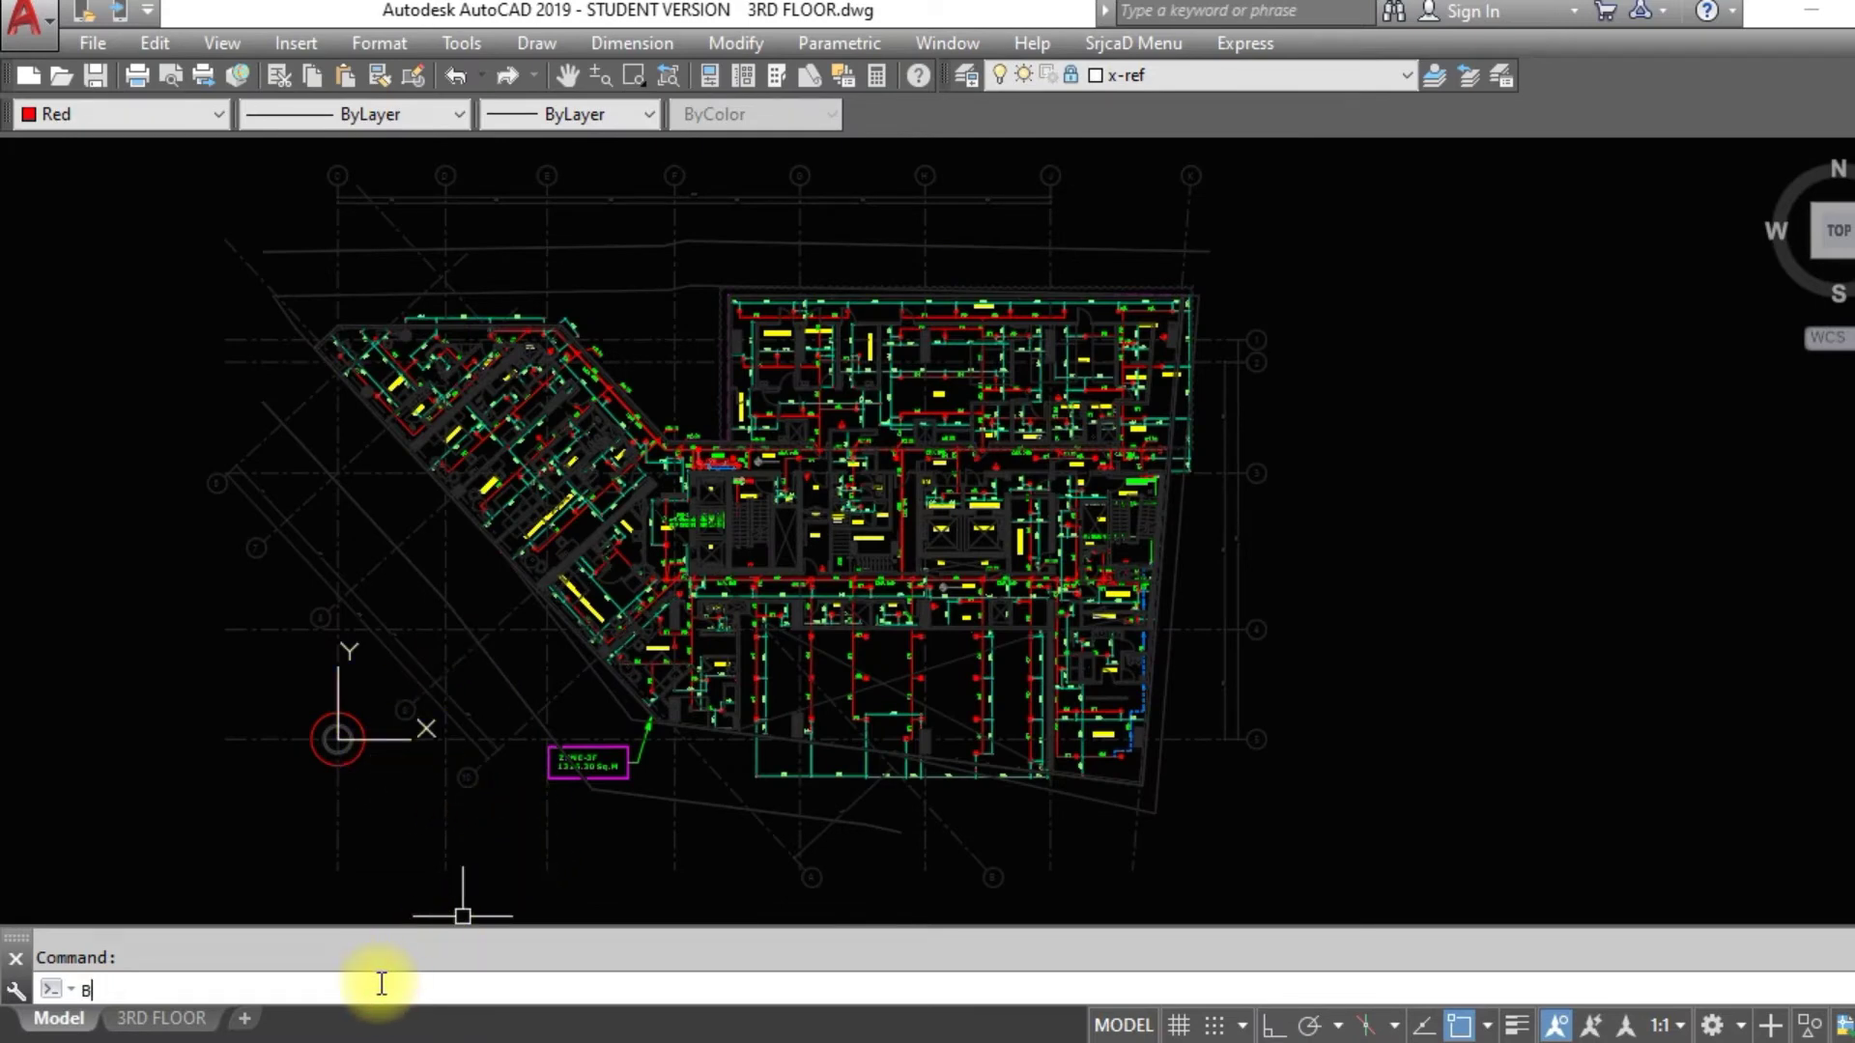
pyautogui.write('Q')
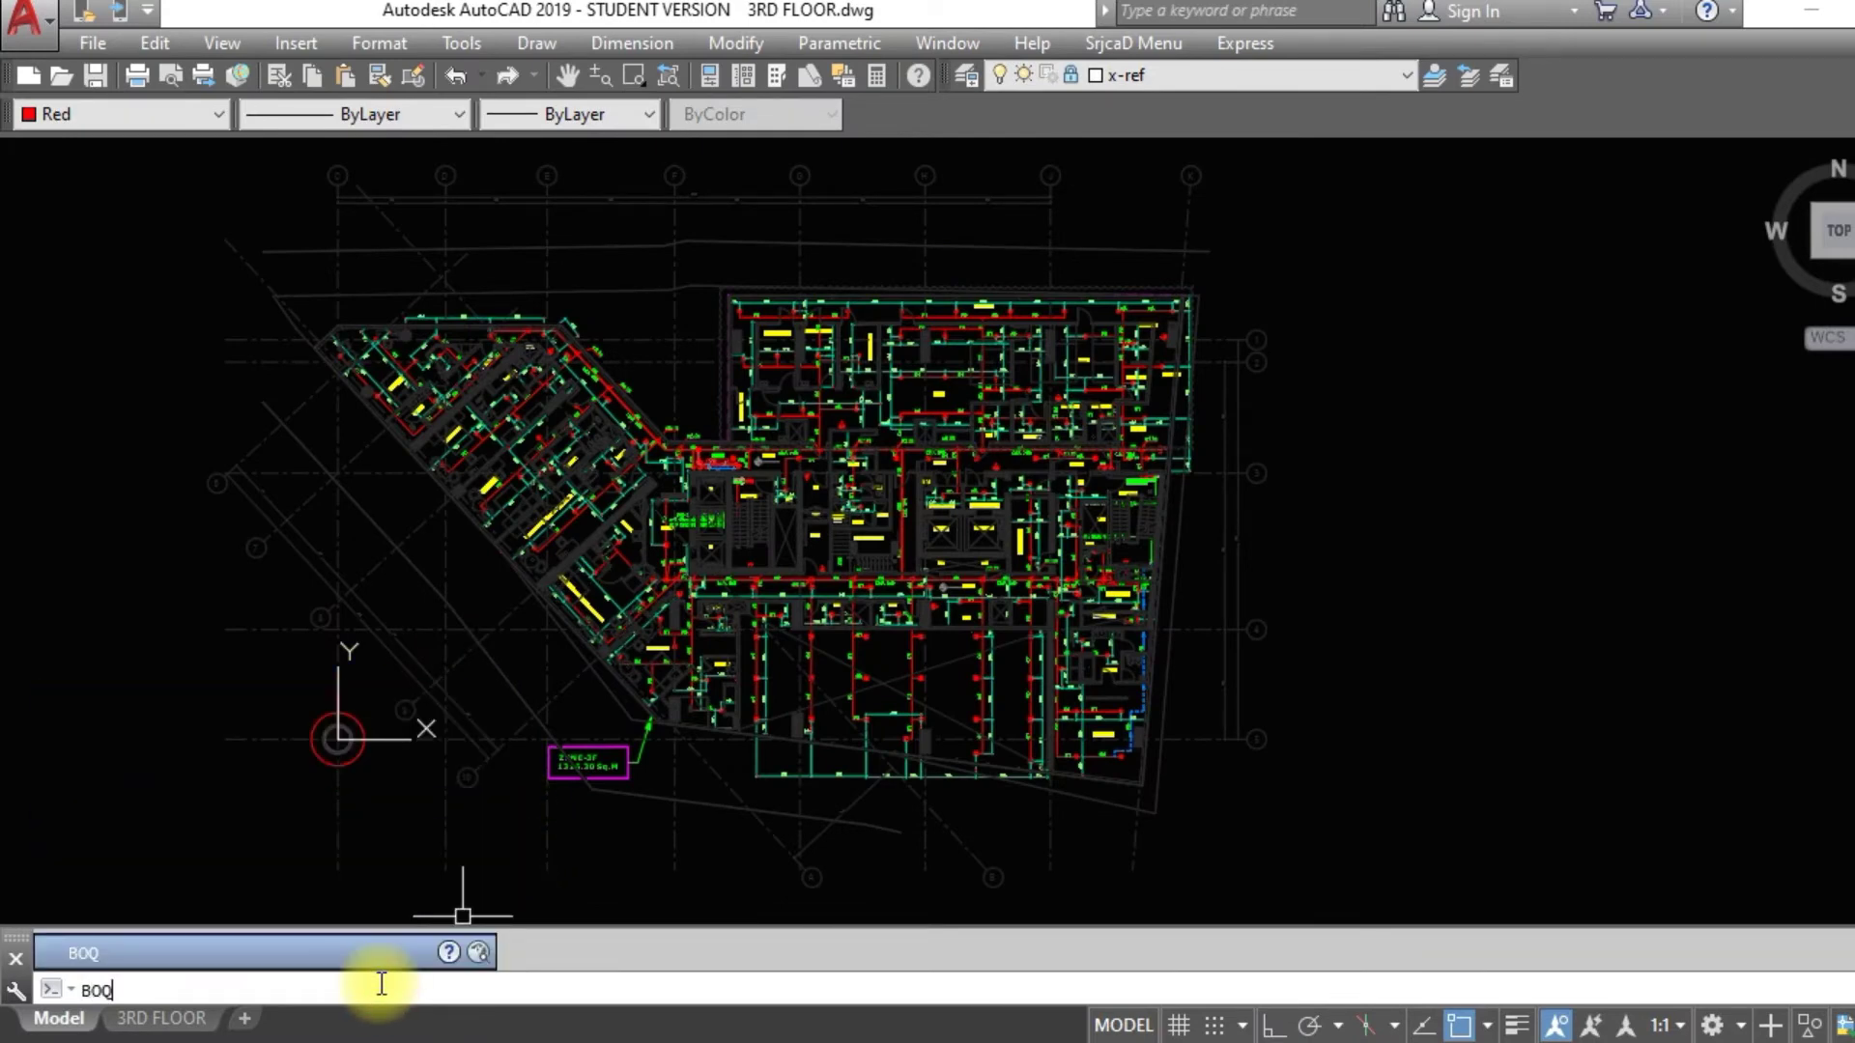
pyautogui.press('Return')
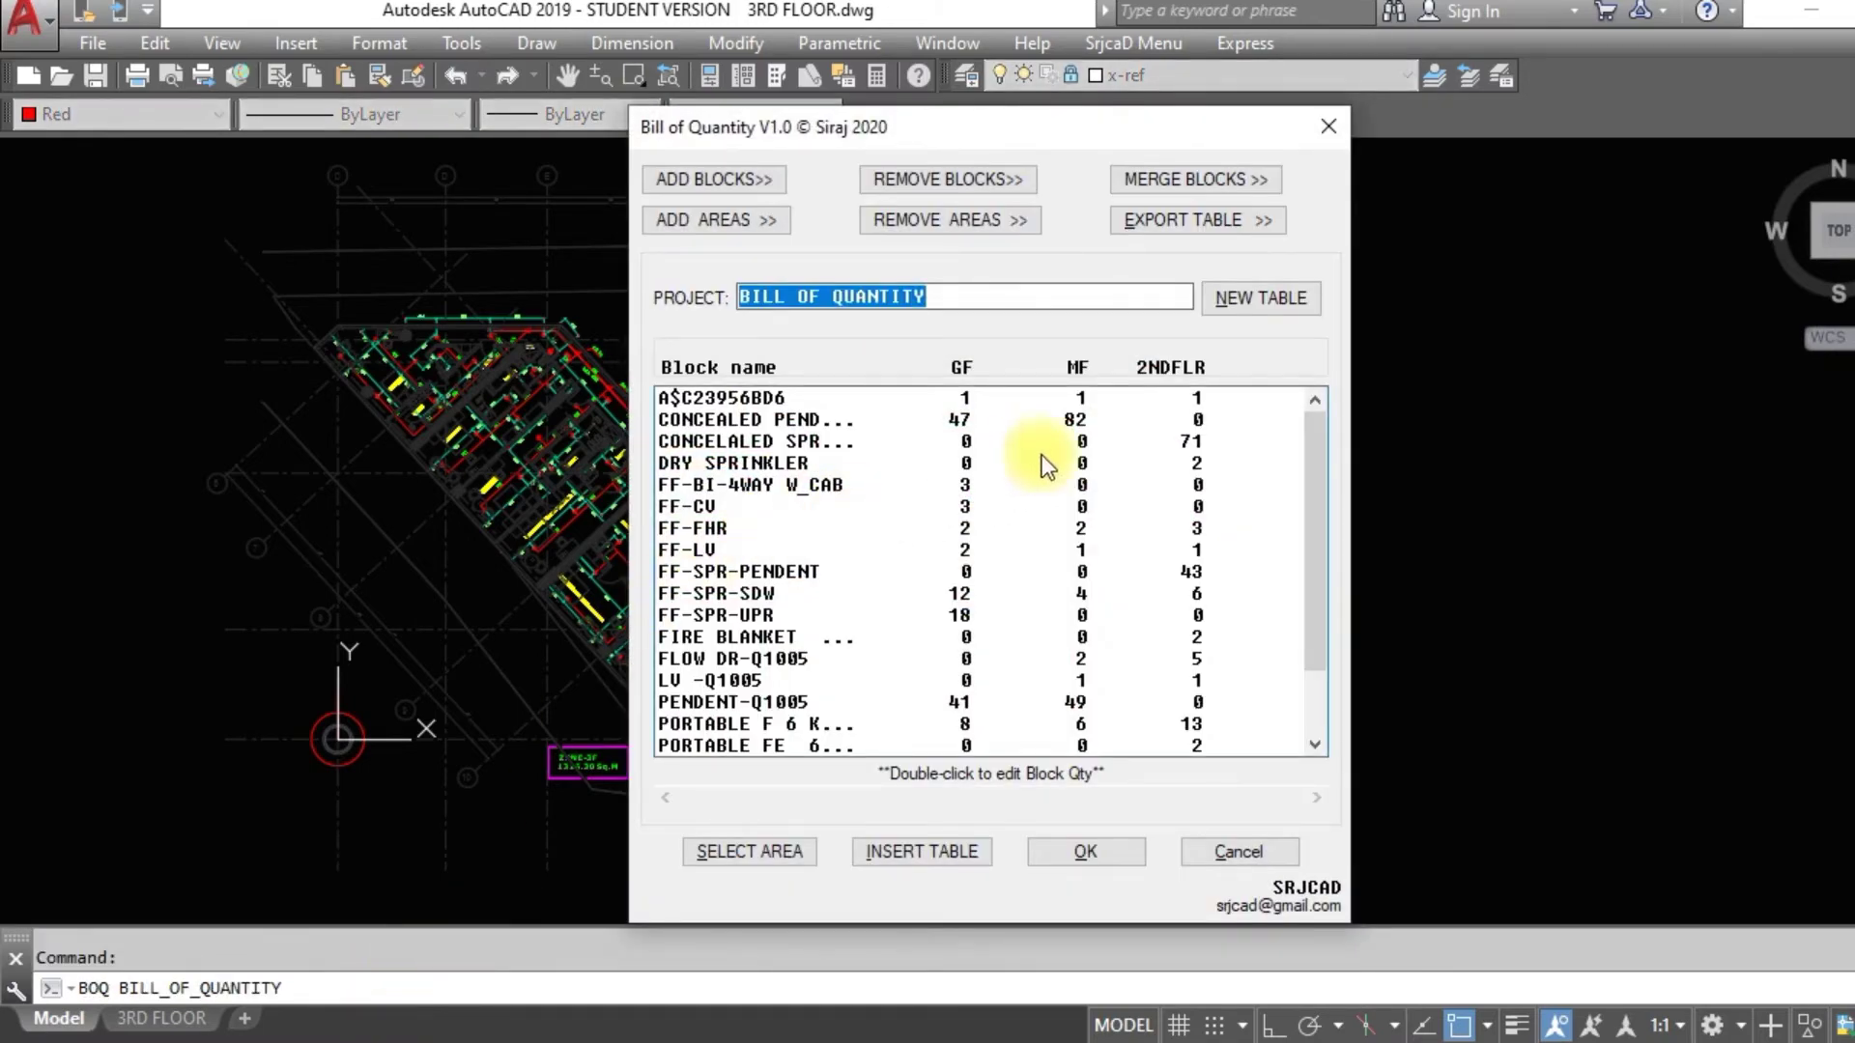
# Window-select the whole third floor plan and enter the area name 3RDFLR
pyautogui.click(761, 859)
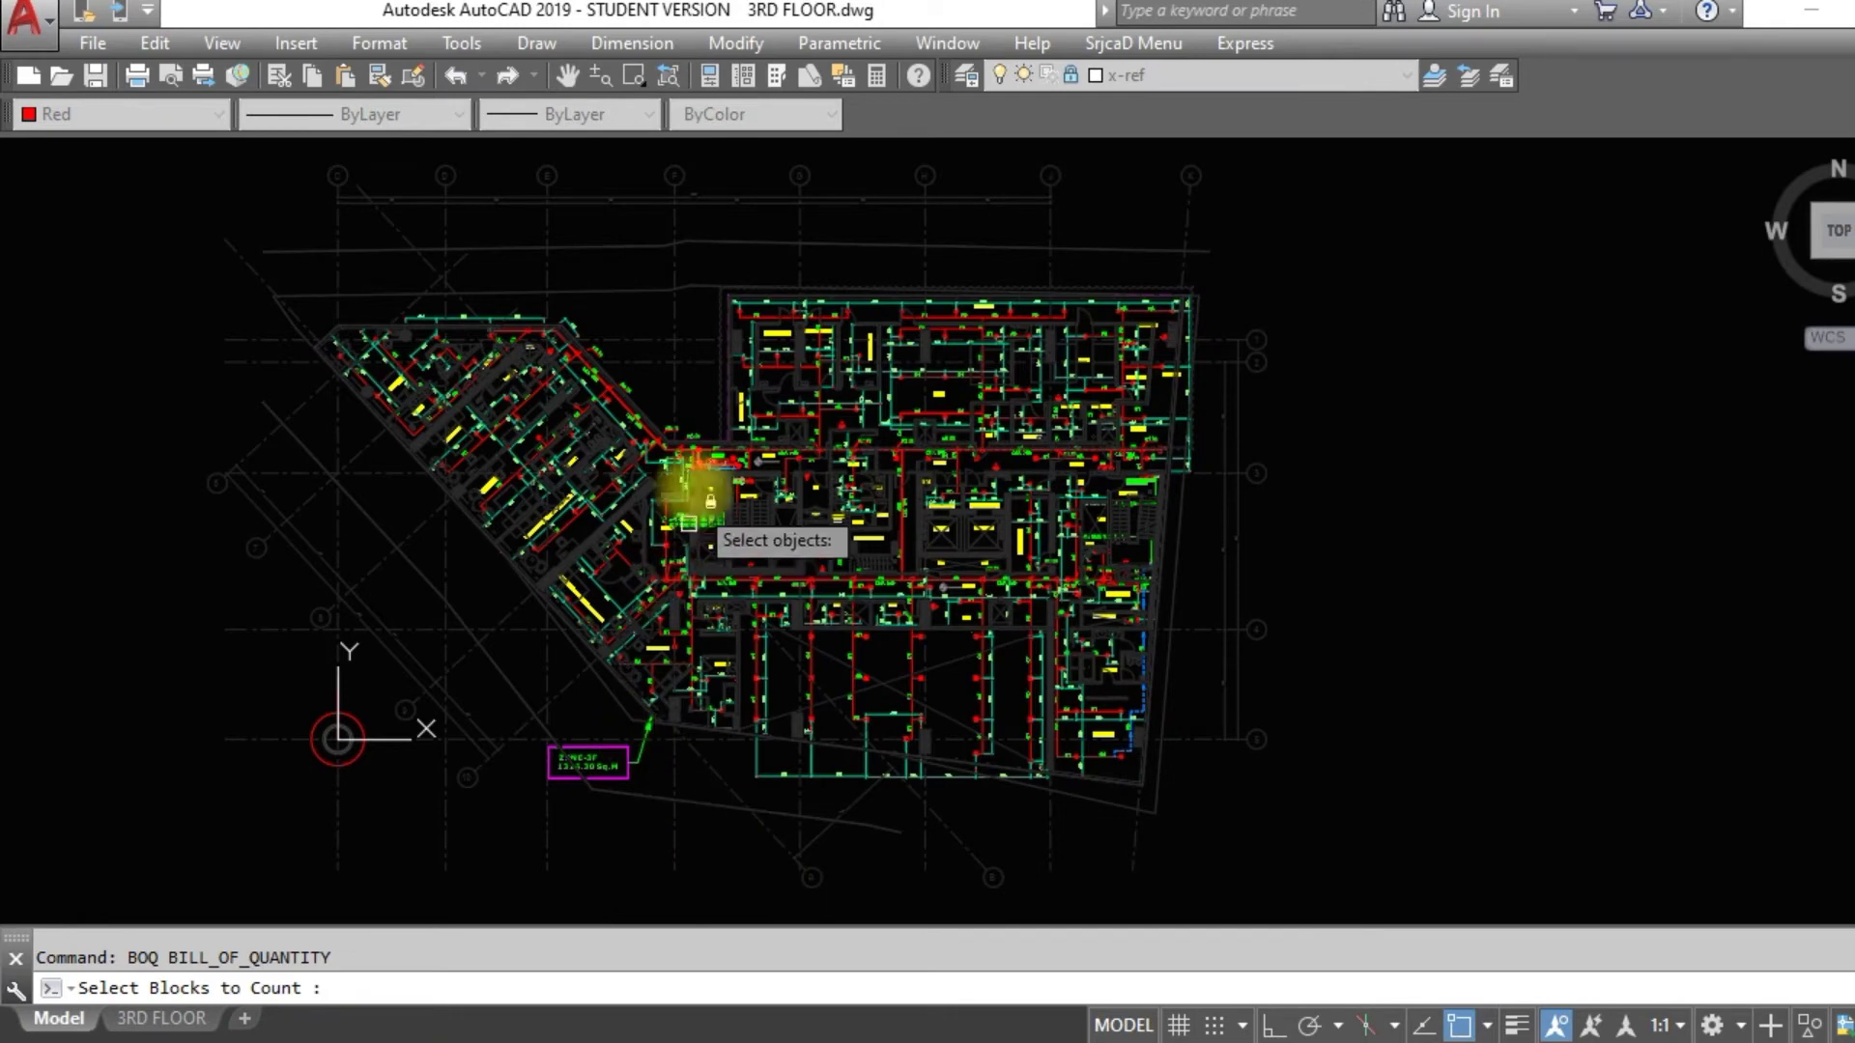
pyautogui.click(283, 225)
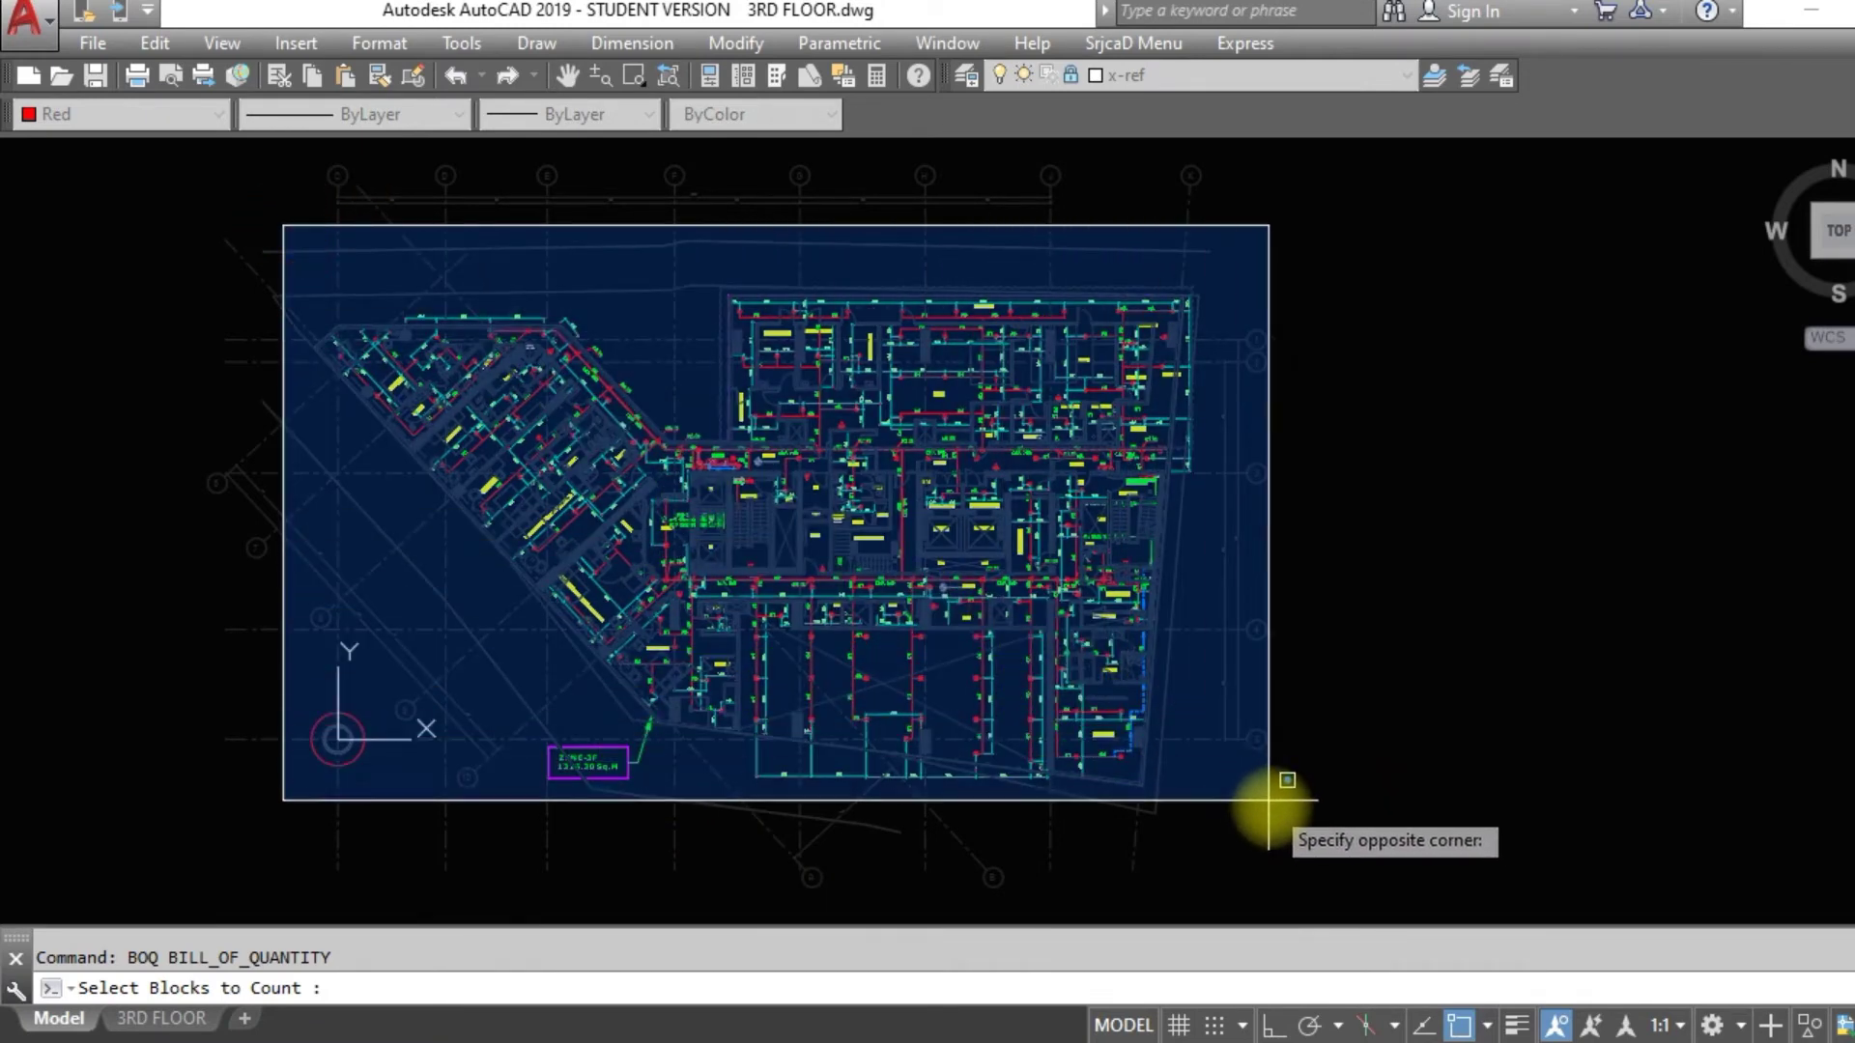
pyautogui.click(1299, 839)
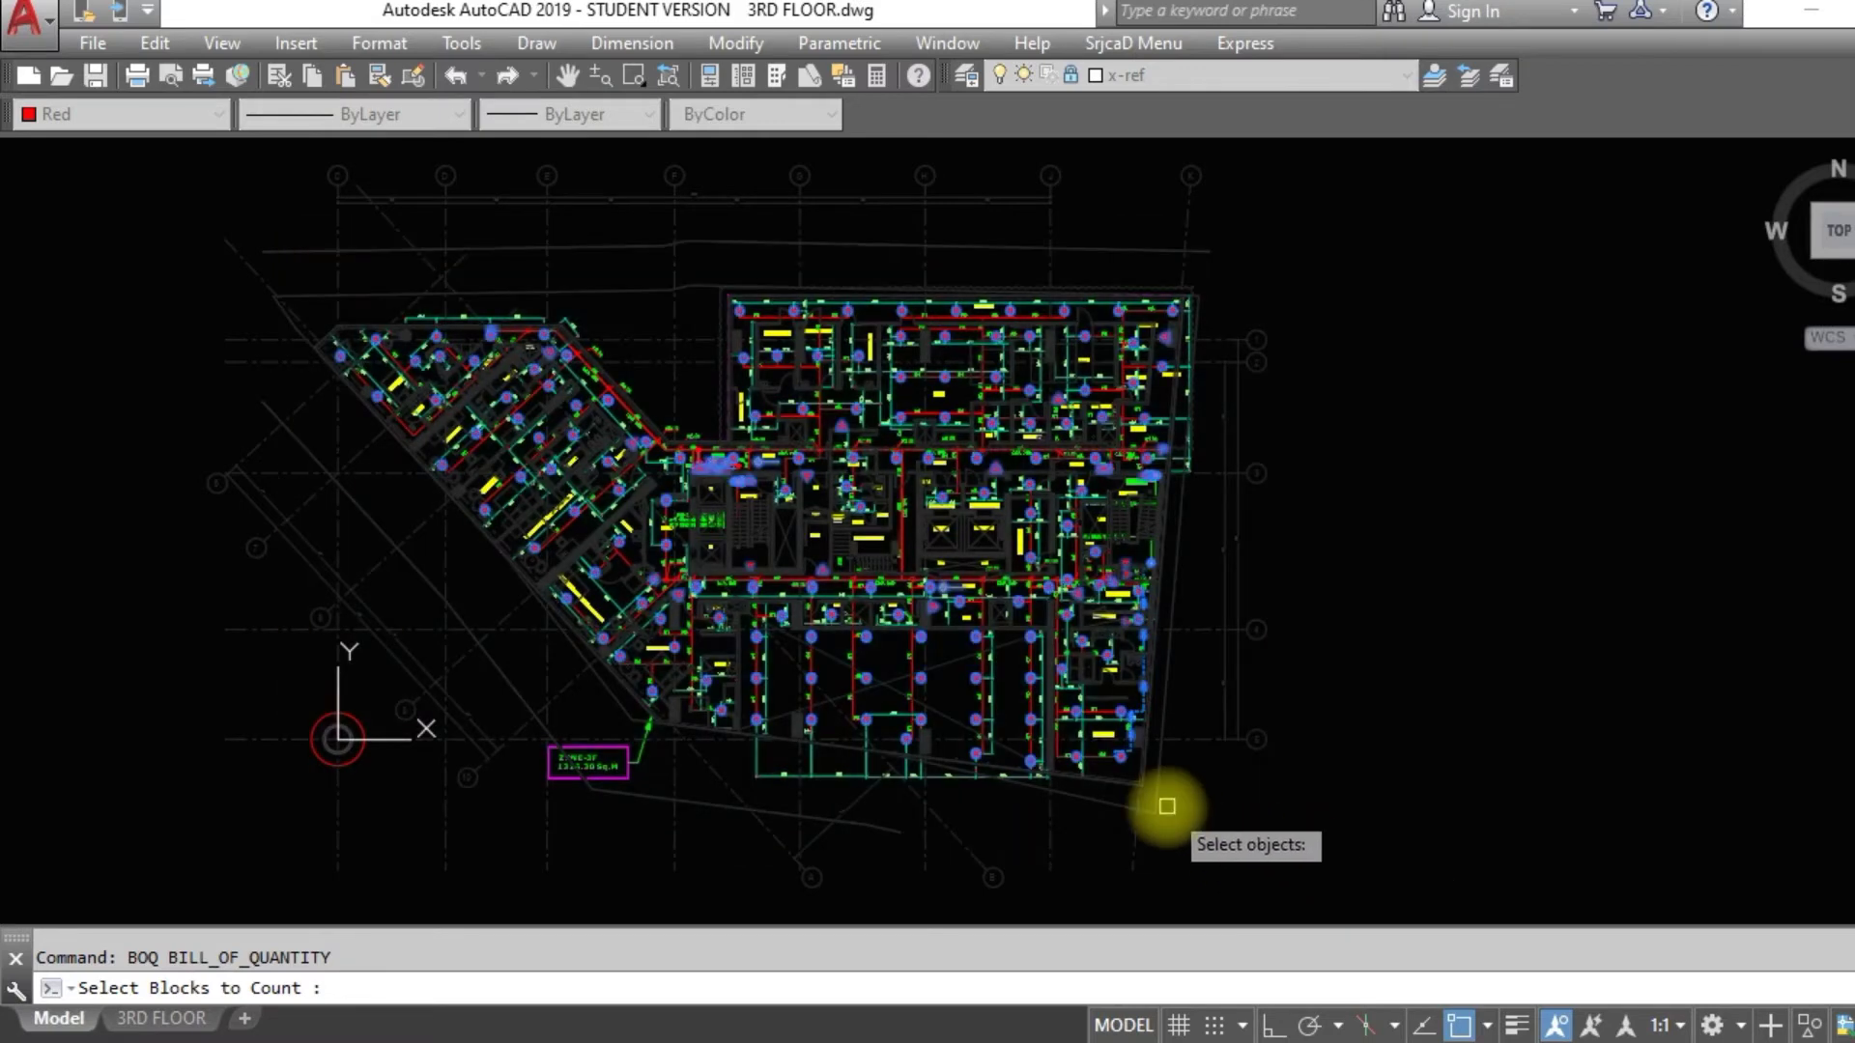
pyautogui.press('Return')
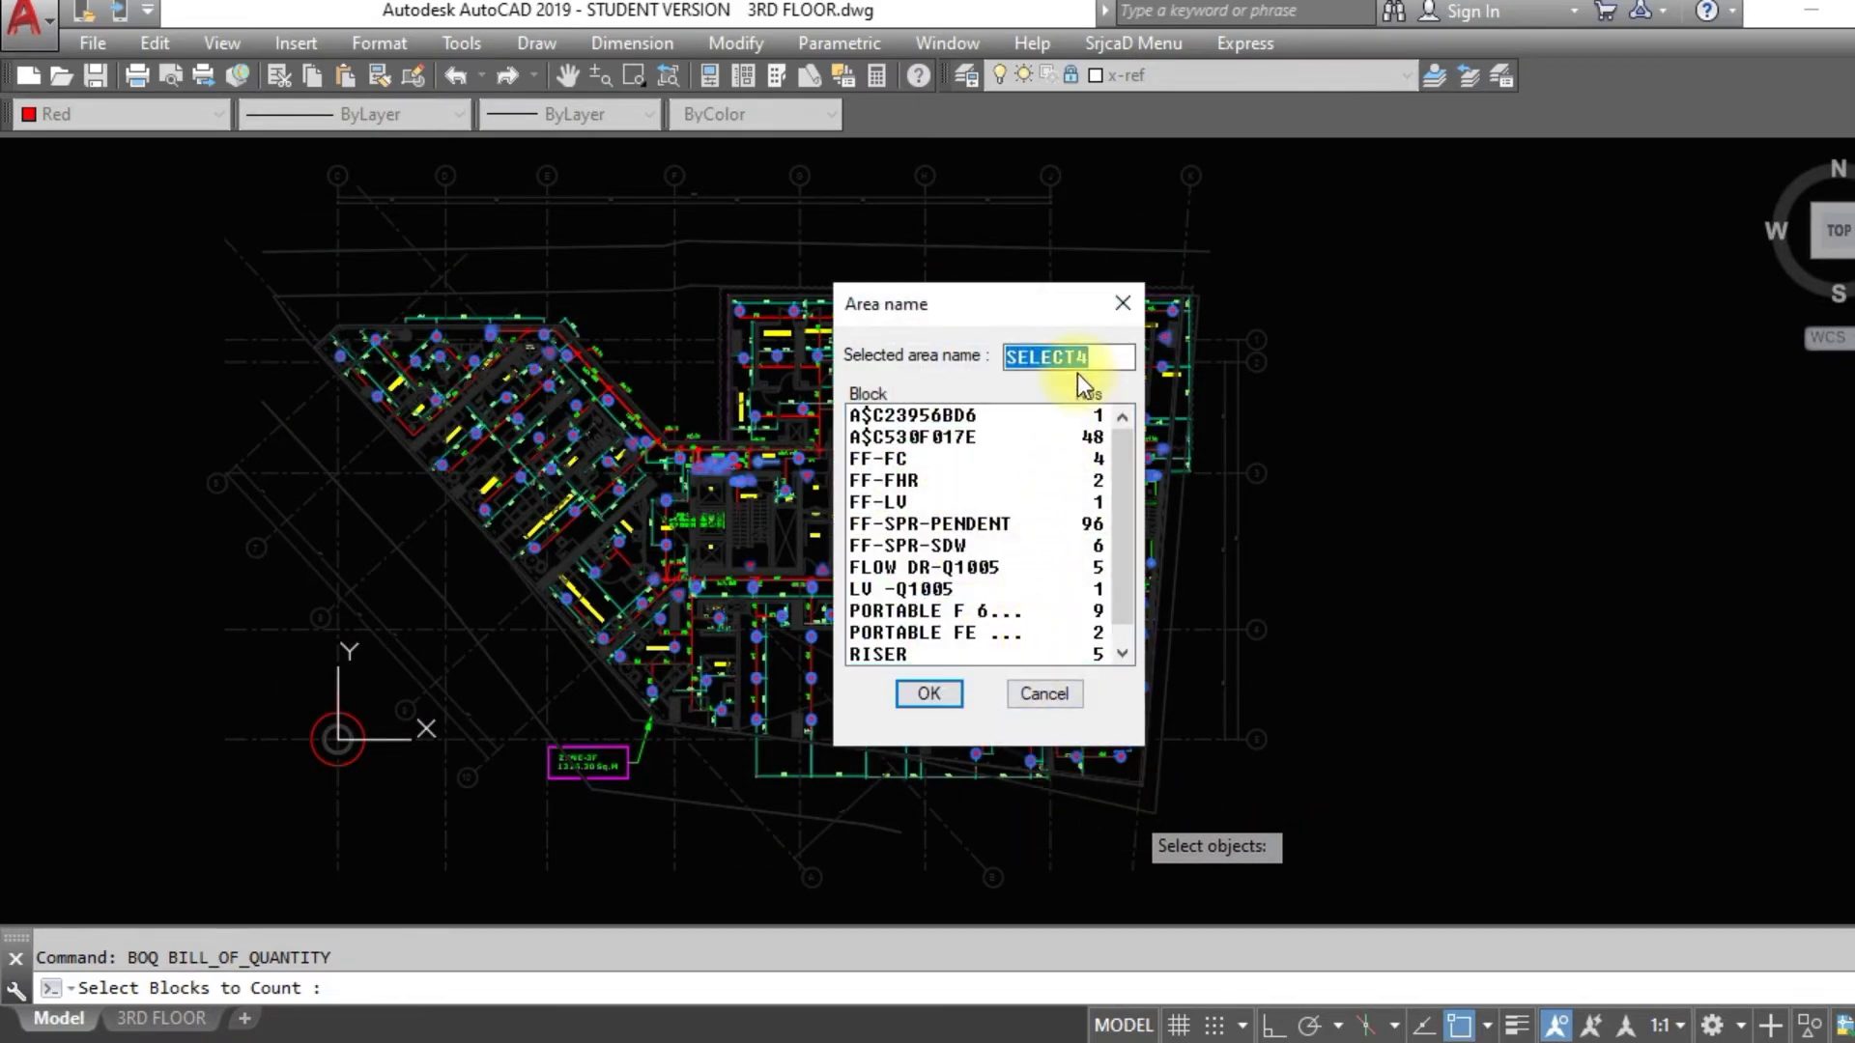
pyautogui.write('3RDFLR')
pyautogui.moveTo(1127, 518); pyautogui.dragTo(1053, 535)
# Confirm the 3RDFLR counts and open the 1ST FLOOR drawing file
pyautogui.click(946, 692)
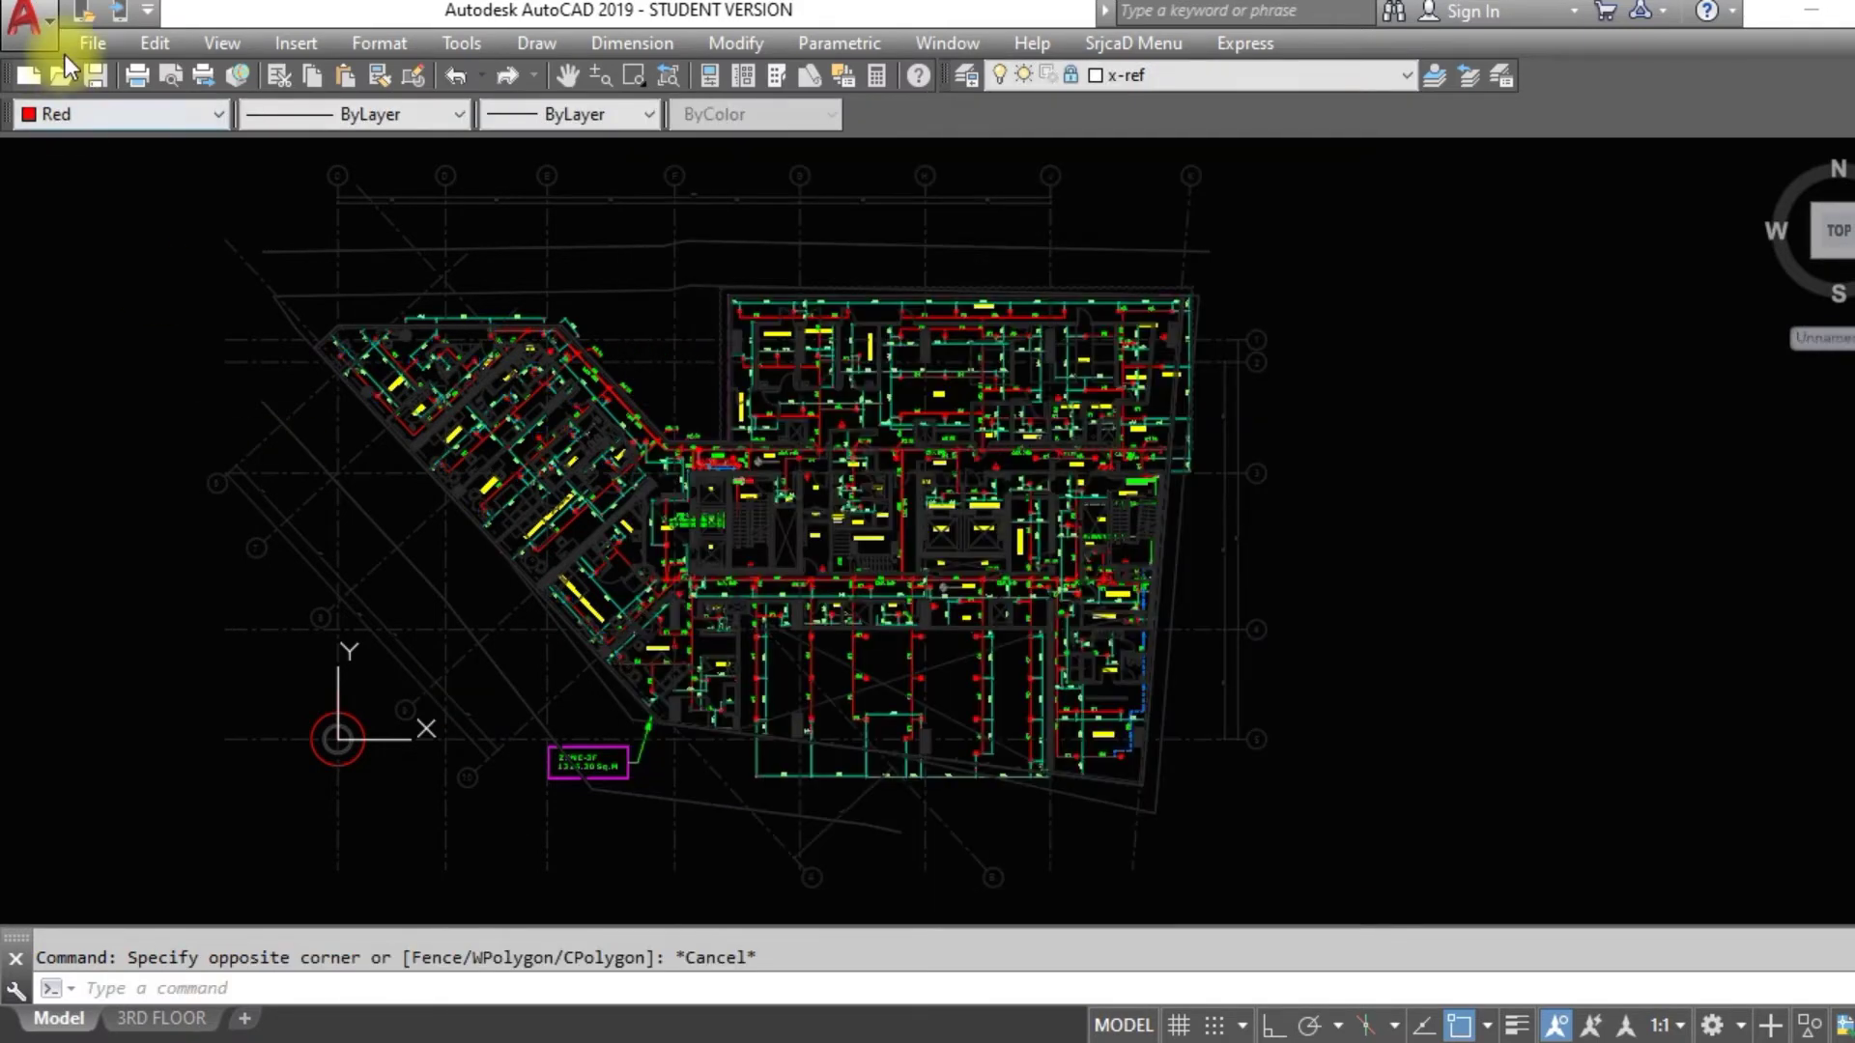
pyautogui.click(54, 65)
pyautogui.click(802, 293)
pyautogui.click(1366, 807)
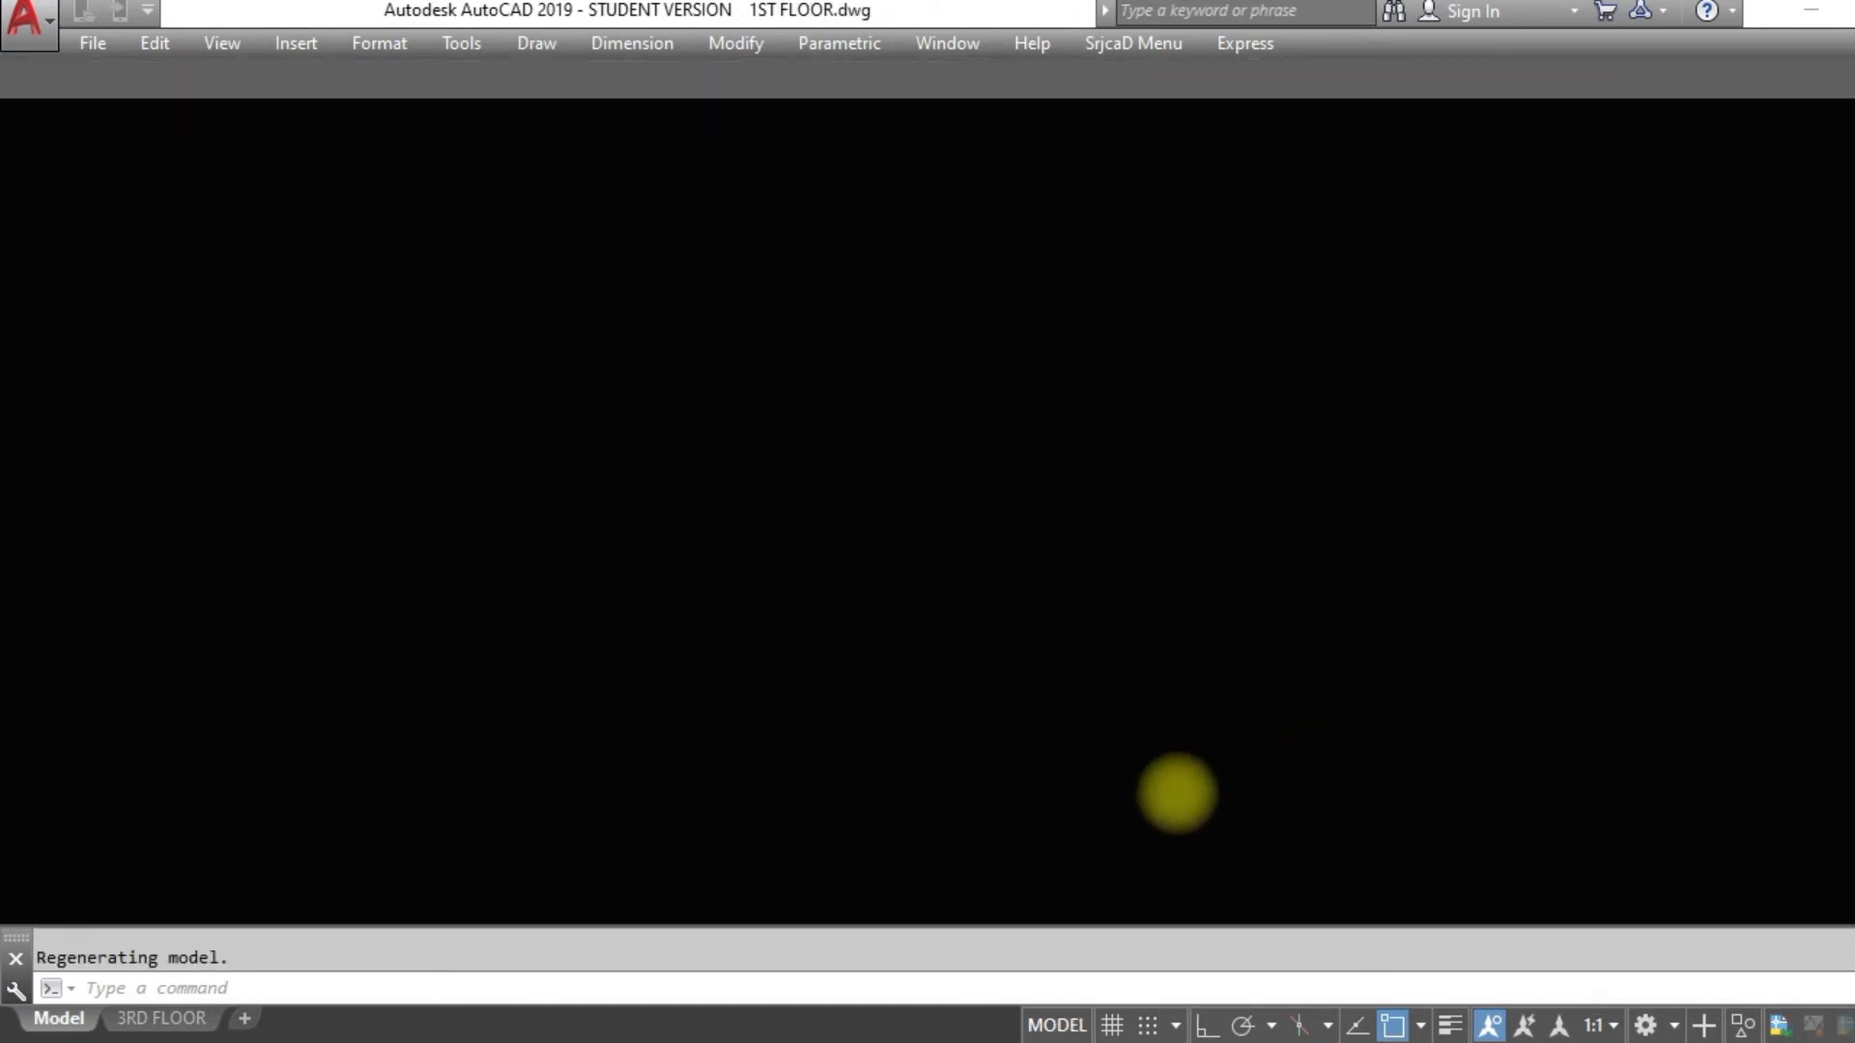
# Run BOQ, window-select the 1st floor plan, and confirm its counts as area 1STFLR
pyautogui.moveTo(1284, 808); pyautogui.dragTo(1205, 759, button='middle')
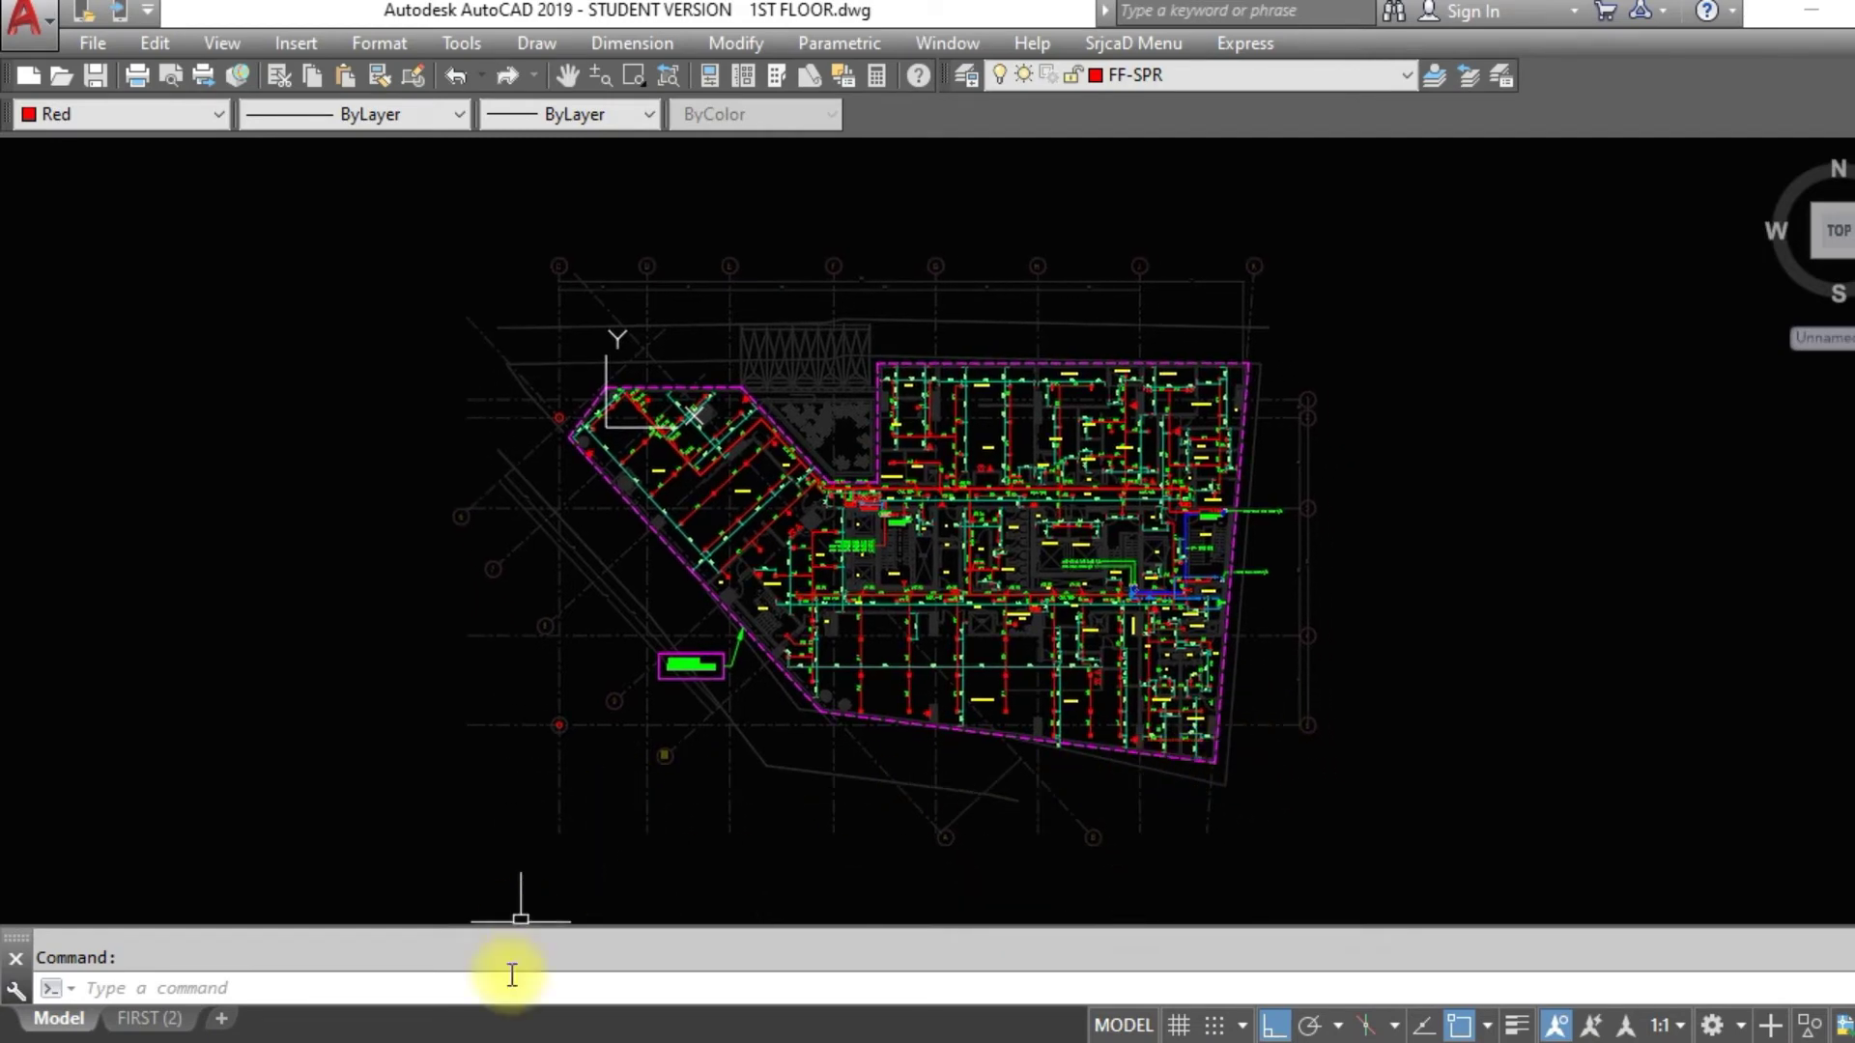
pyautogui.write('BOQ')
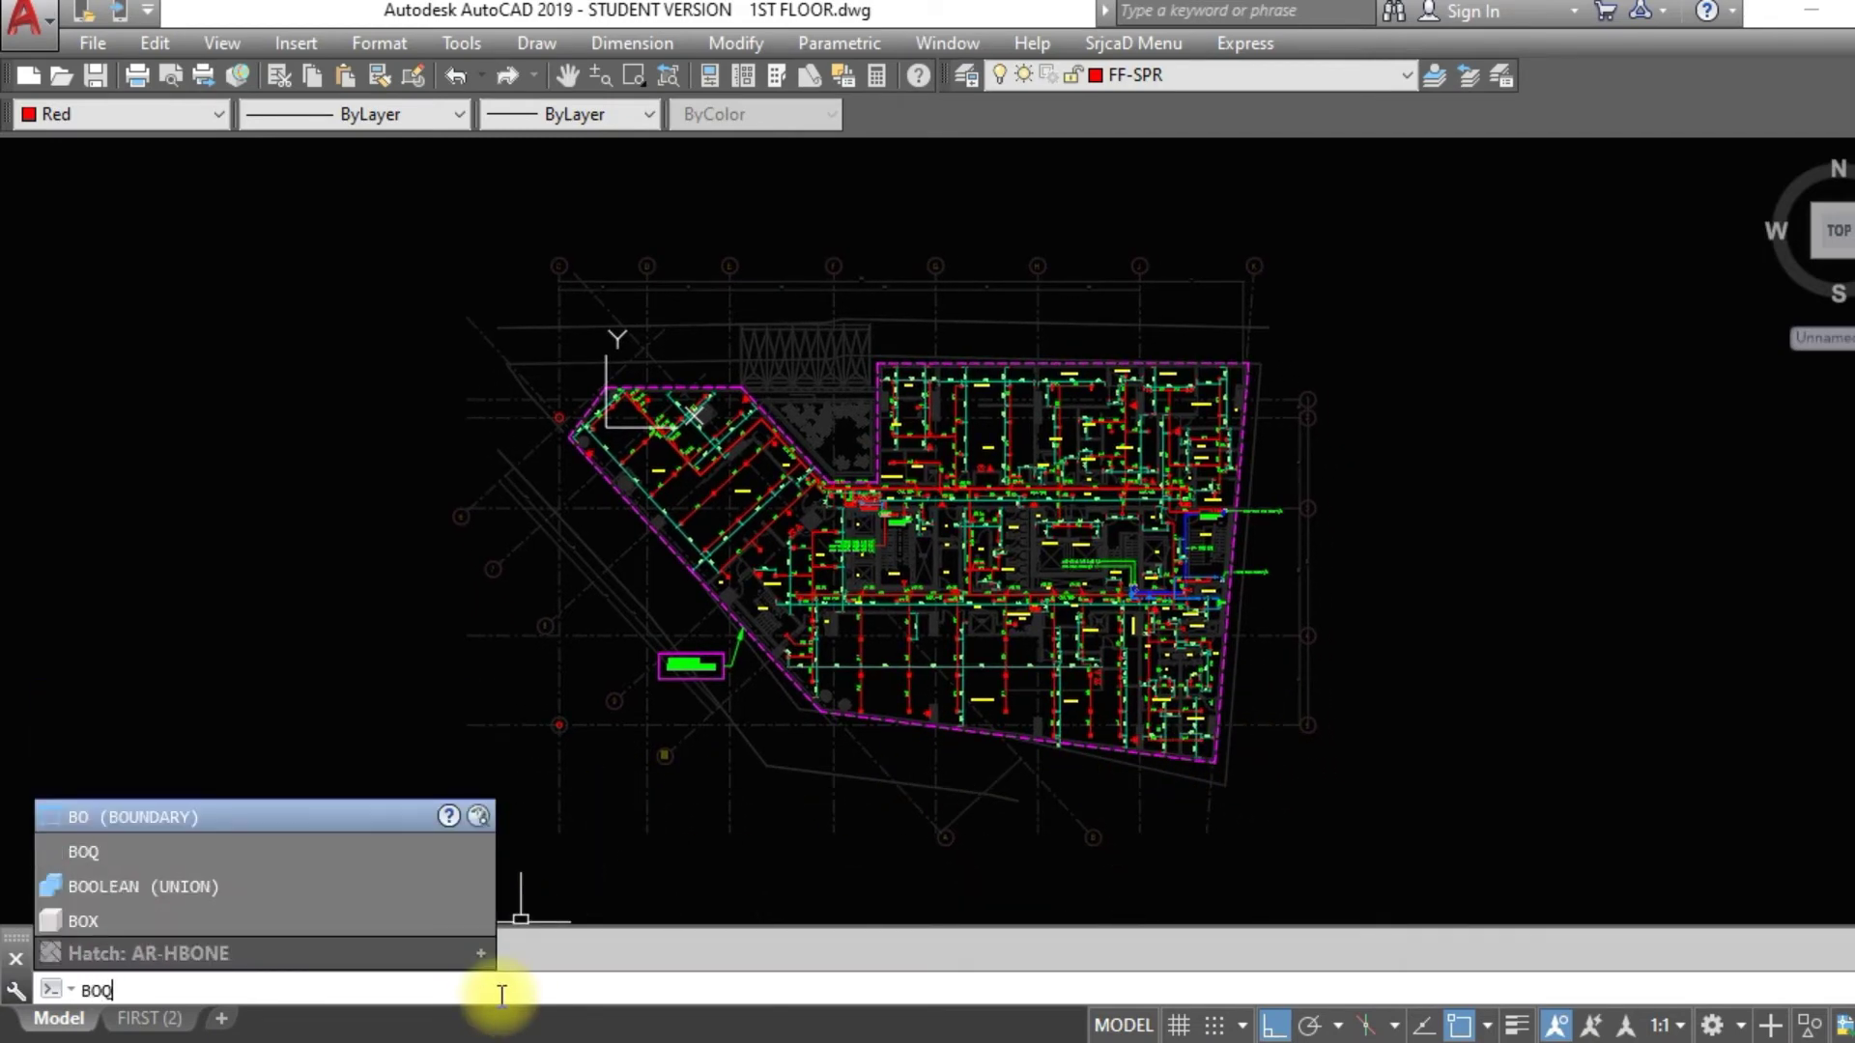
pyautogui.press('Return')
pyautogui.click(752, 858)
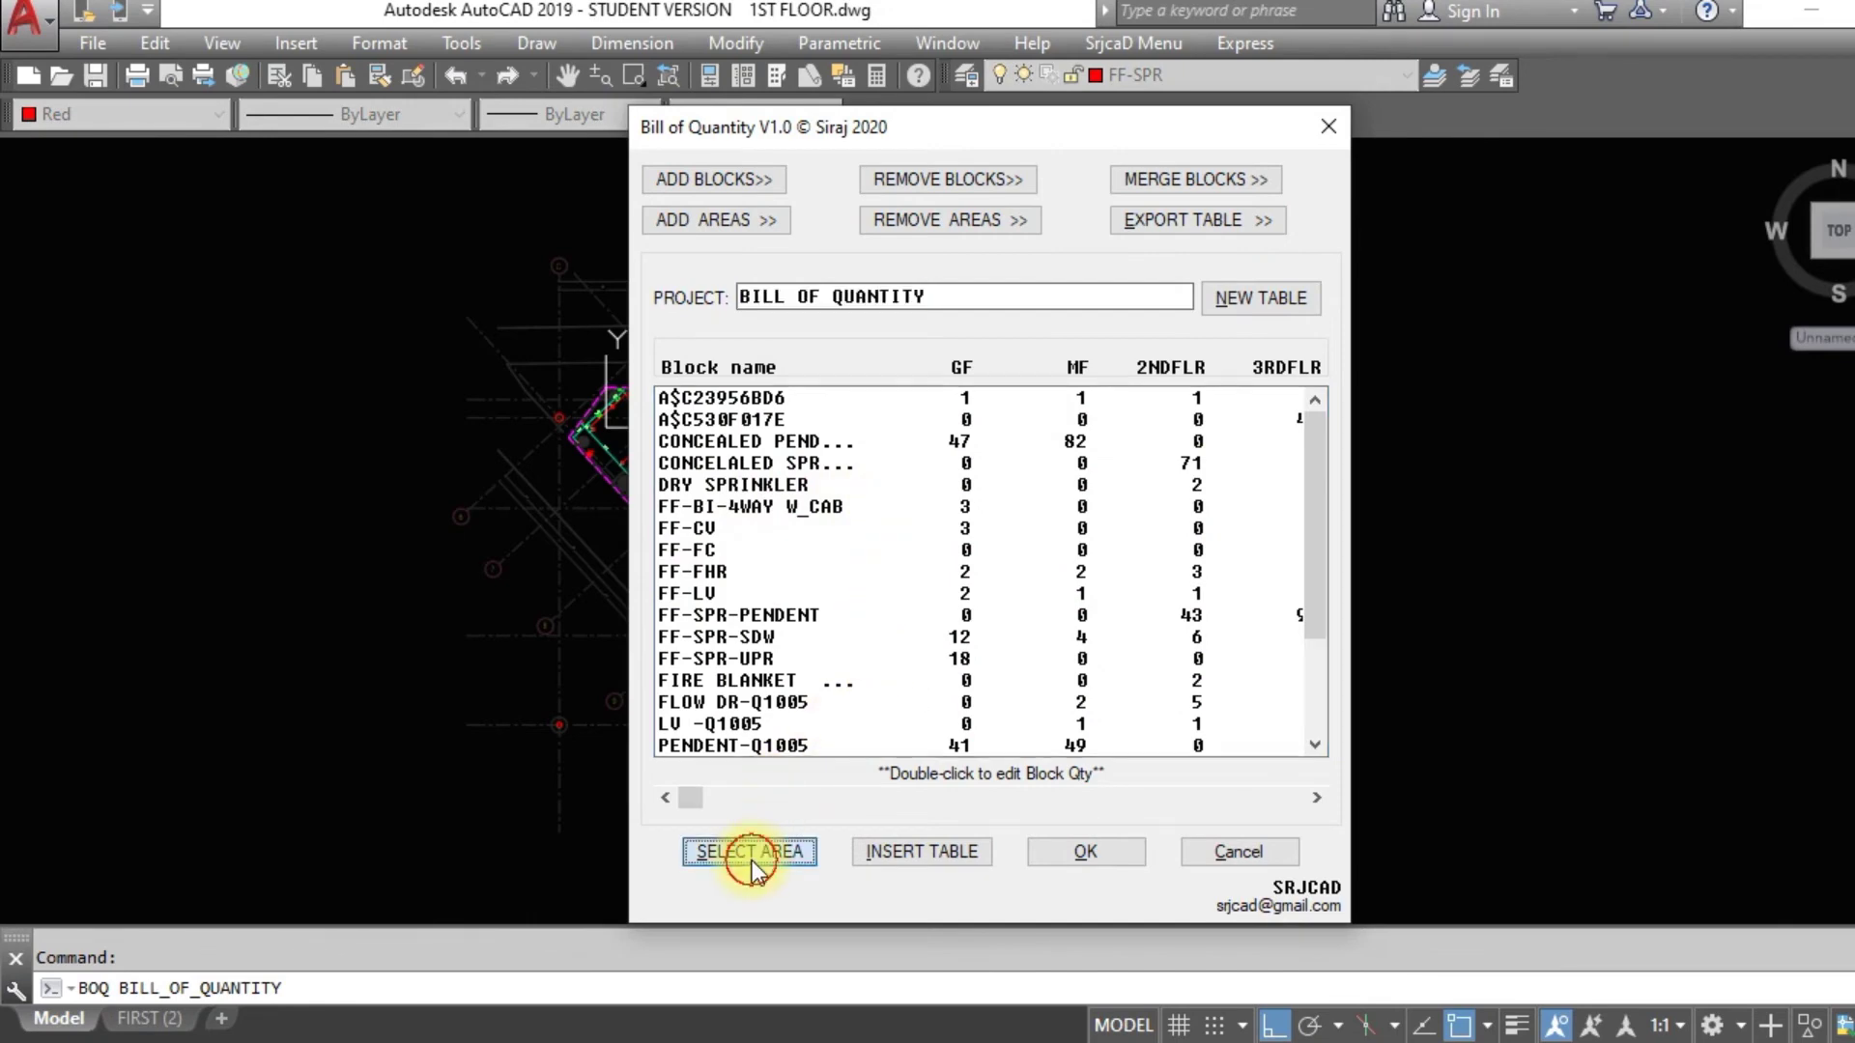
pyautogui.click(515, 282)
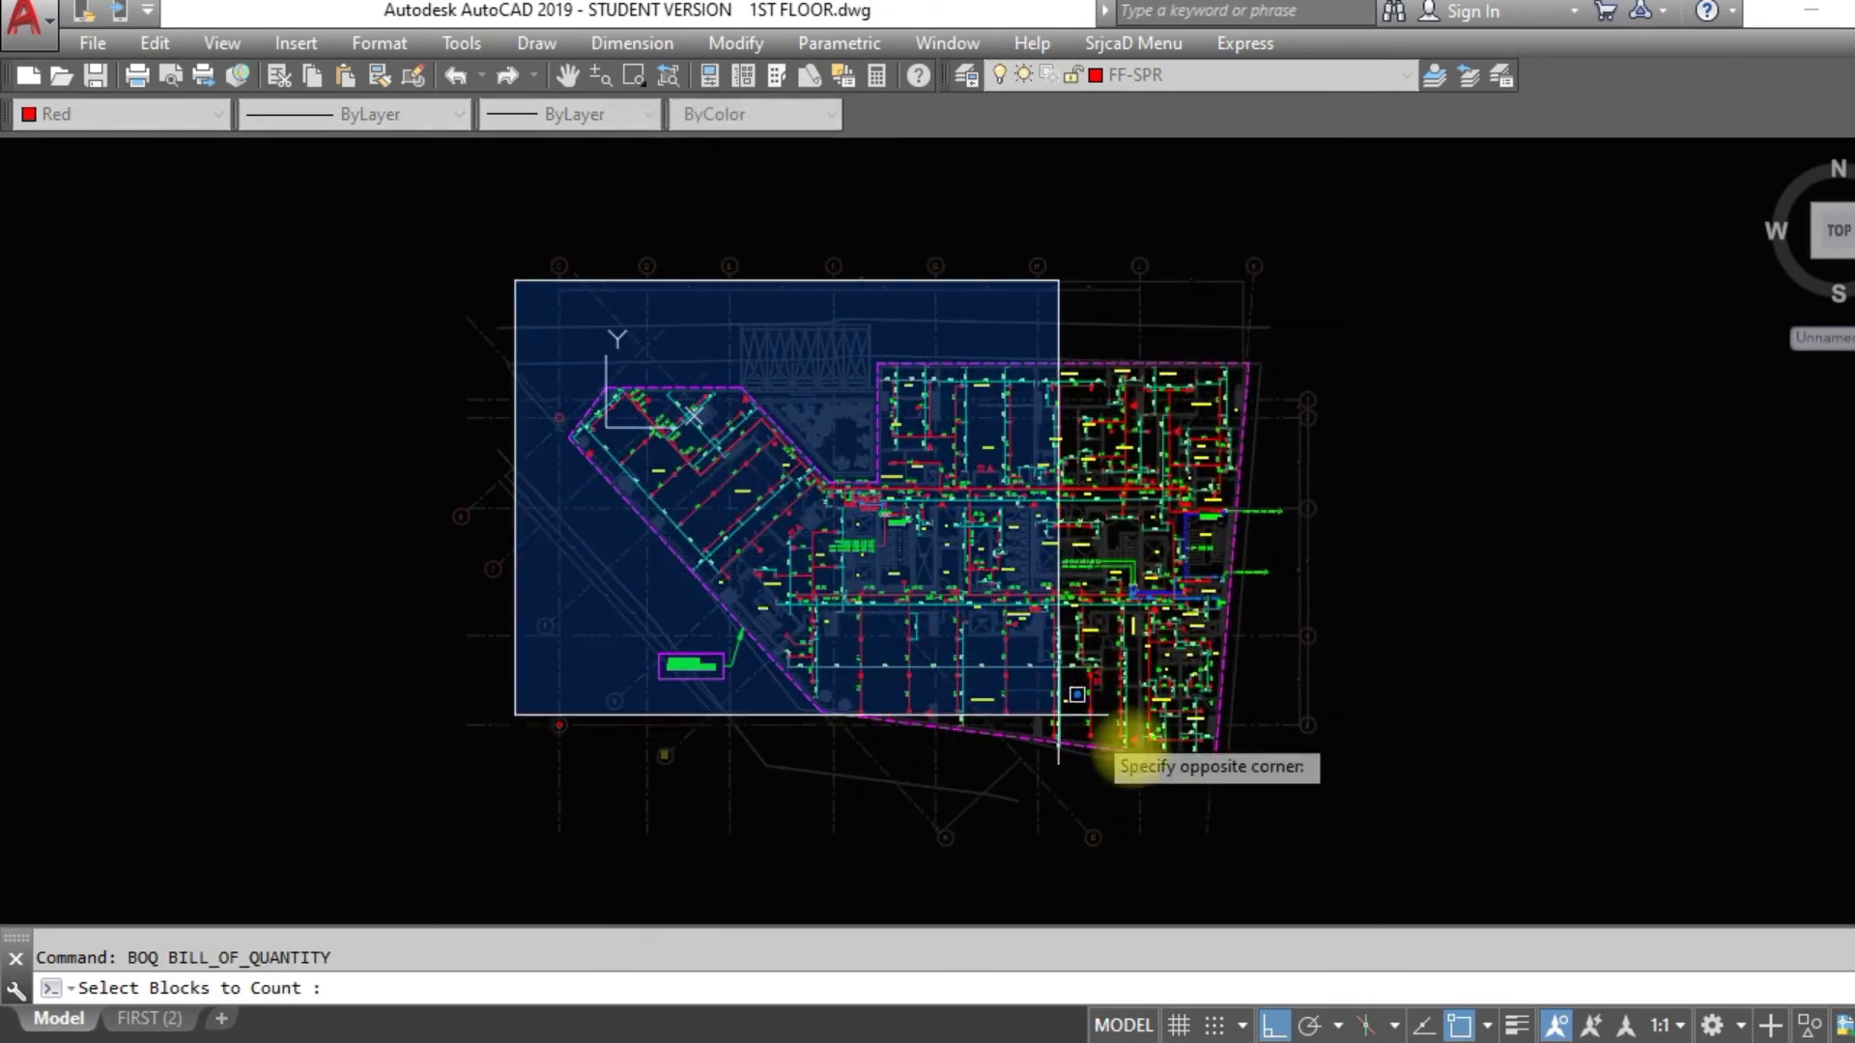
pyautogui.click(1296, 822)
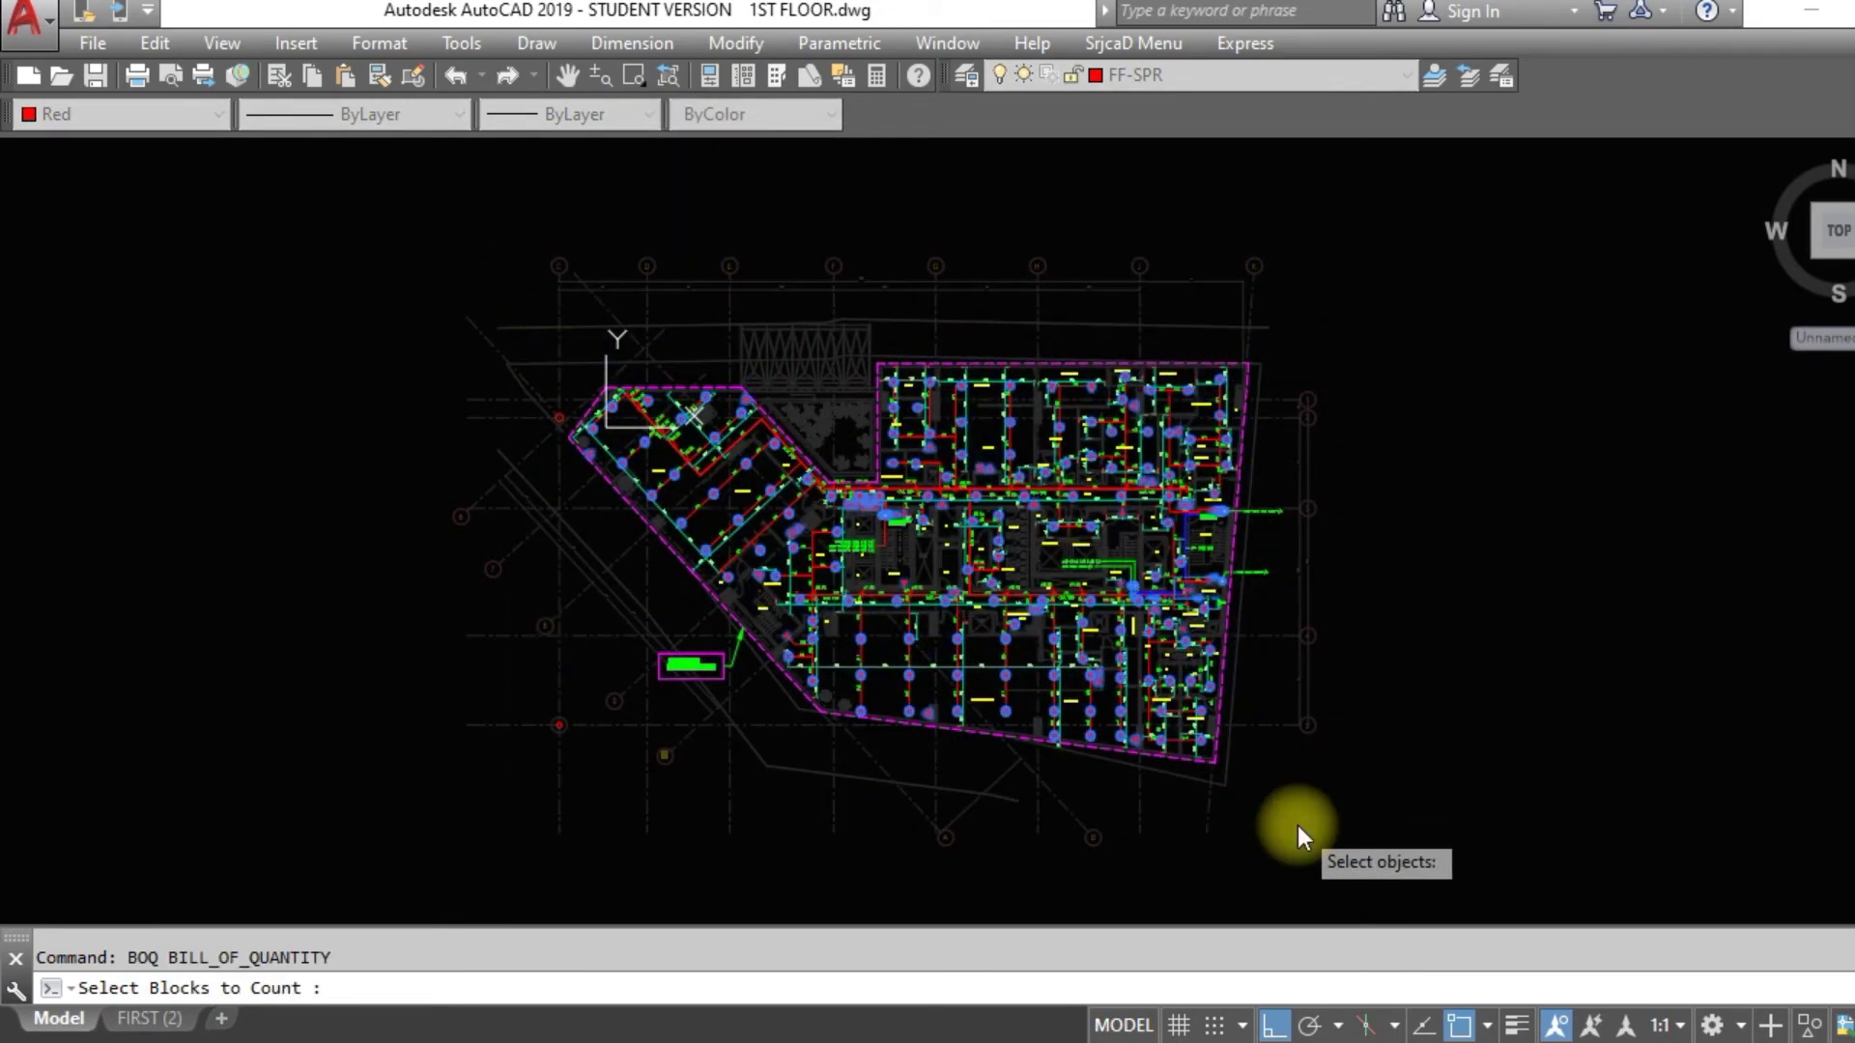
pyautogui.press('Return')
pyautogui.write('1STFLR')
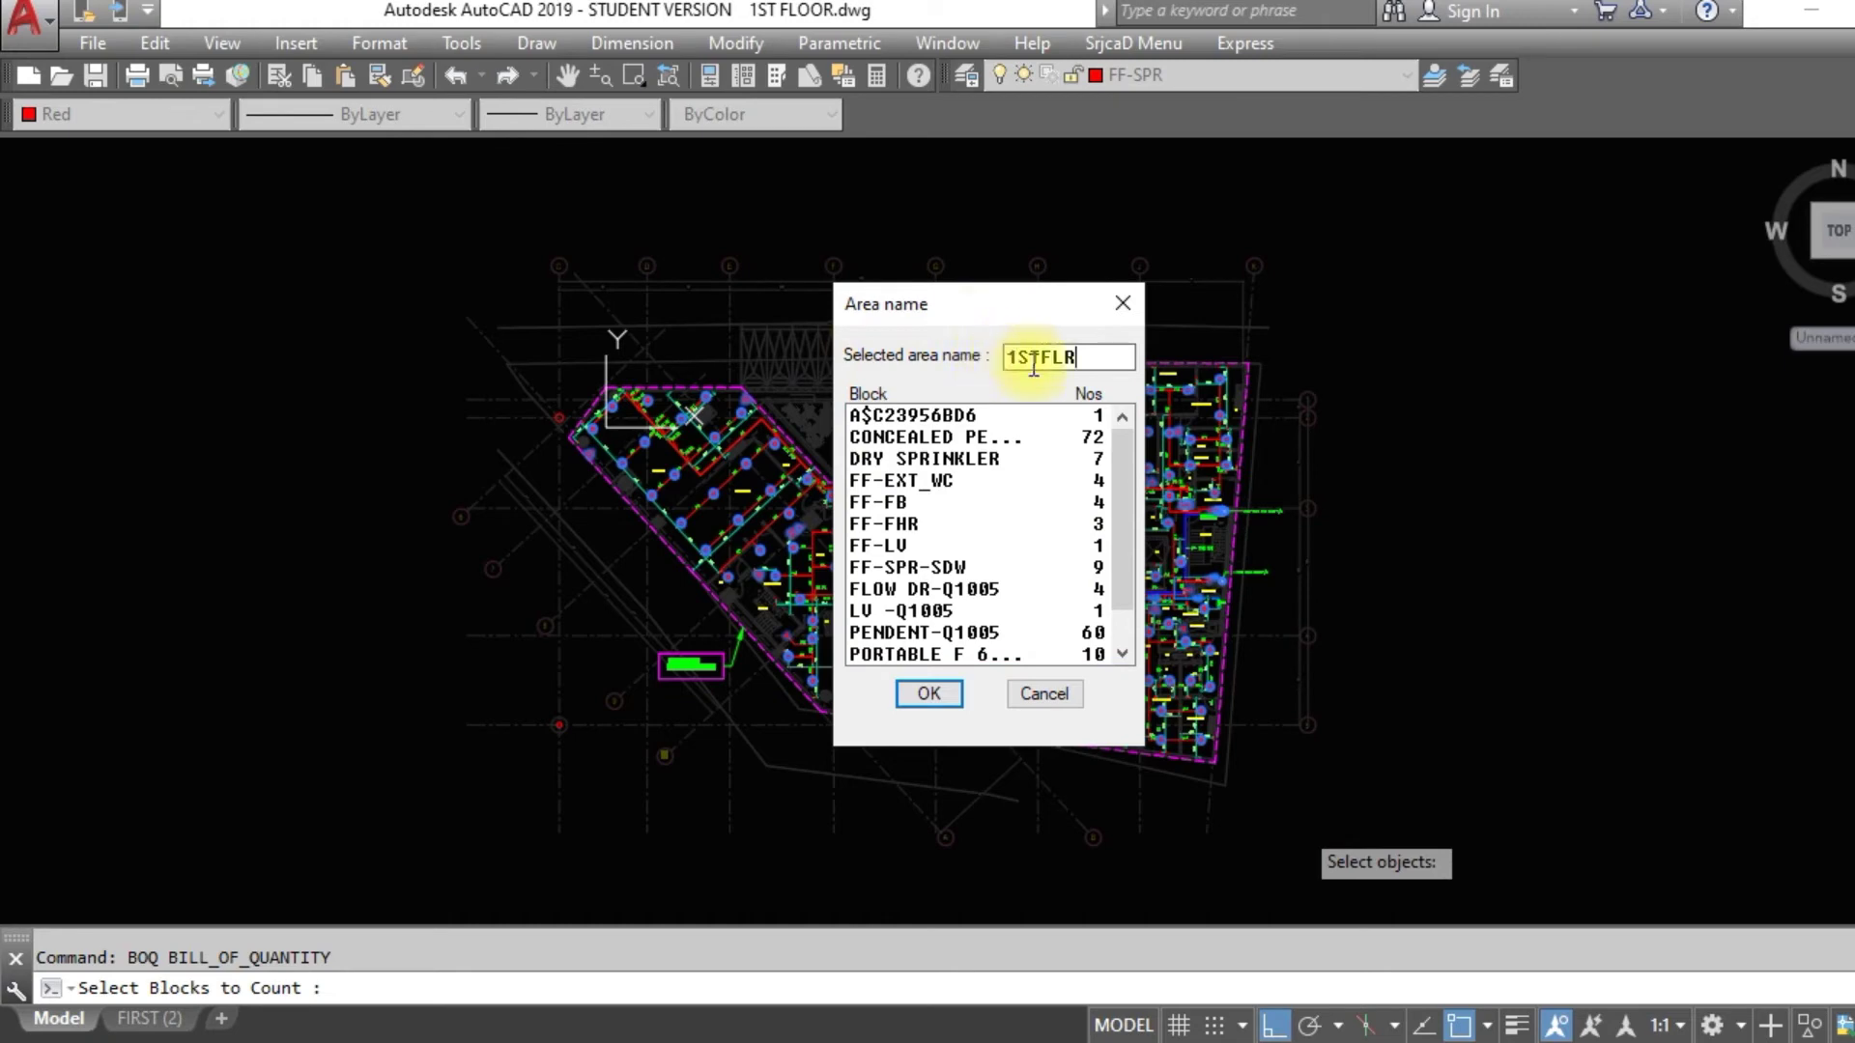
pyautogui.moveTo(1085, 361); pyautogui.dragTo(1005, 396)
pyautogui.click(945, 696)
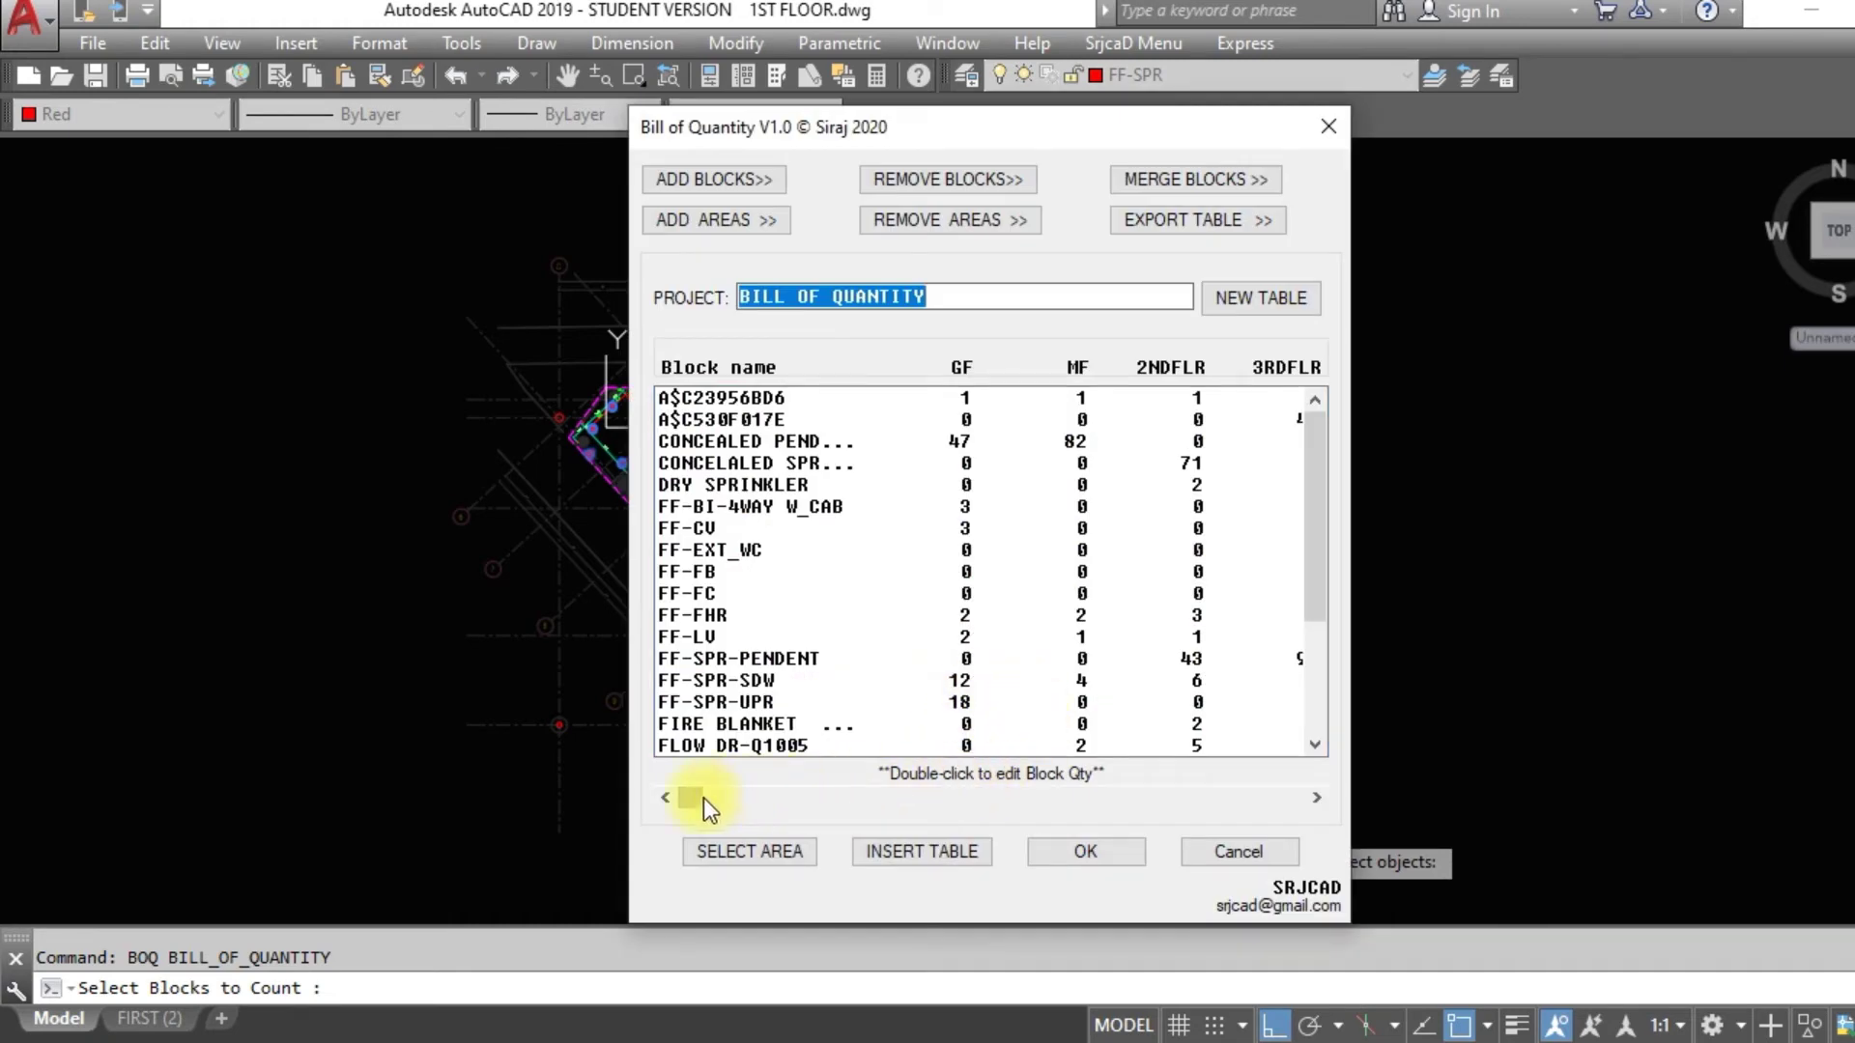
pyautogui.click(709, 798)
pyautogui.click(1314, 800)
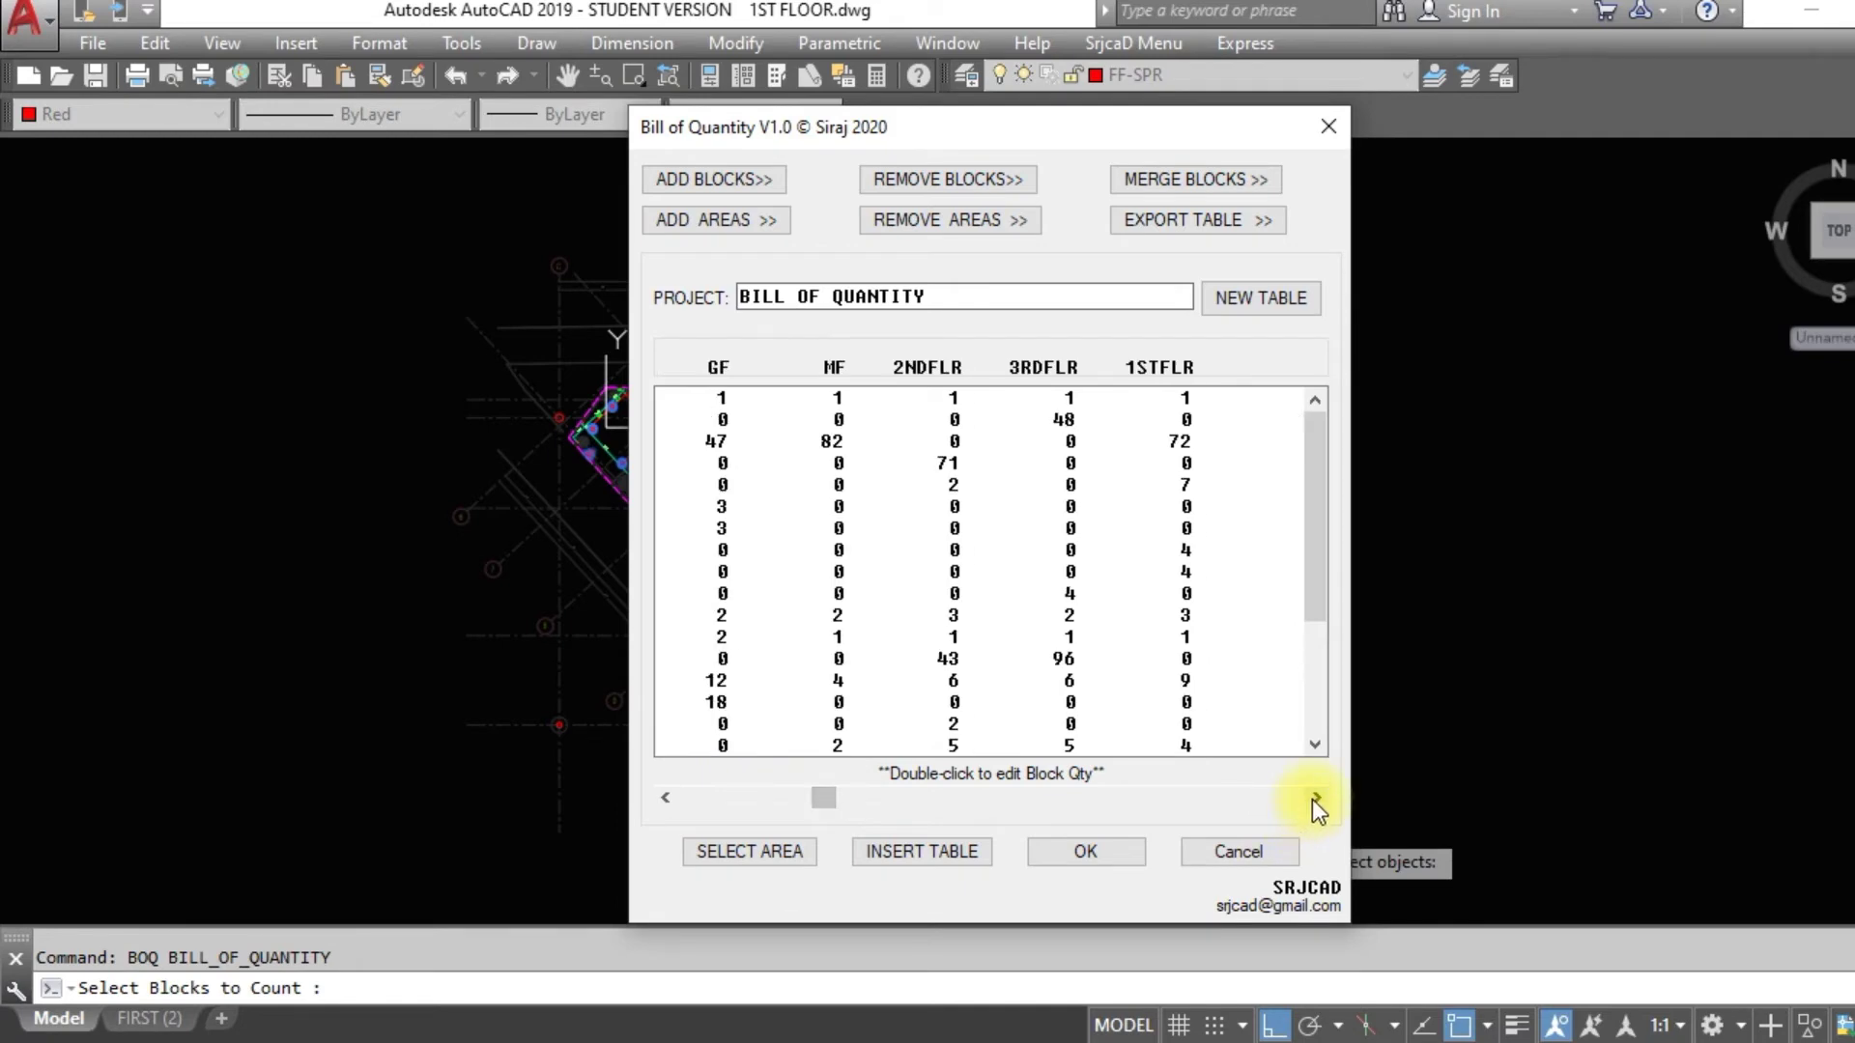
pyautogui.moveTo(831, 802); pyautogui.dragTo(721, 802)
pyautogui.click(735, 806)
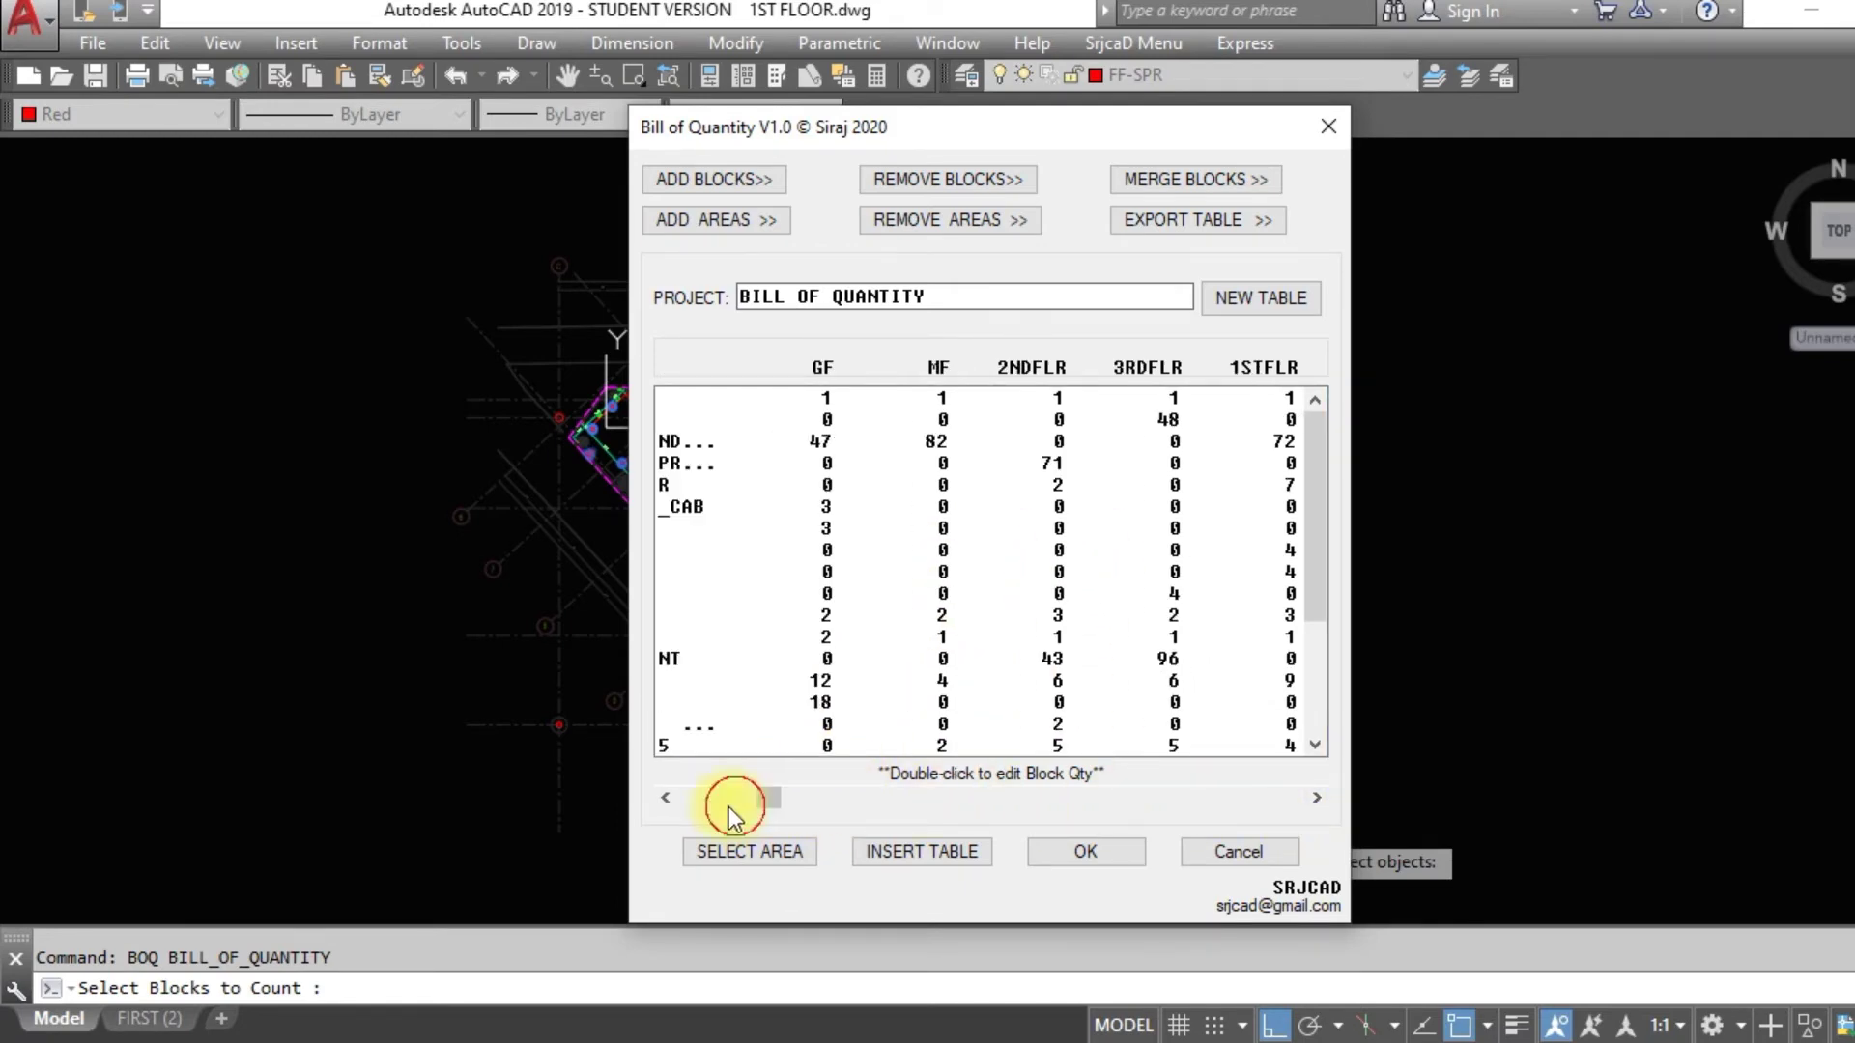
pyautogui.moveTo(769, 804); pyautogui.dragTo(633, 800)
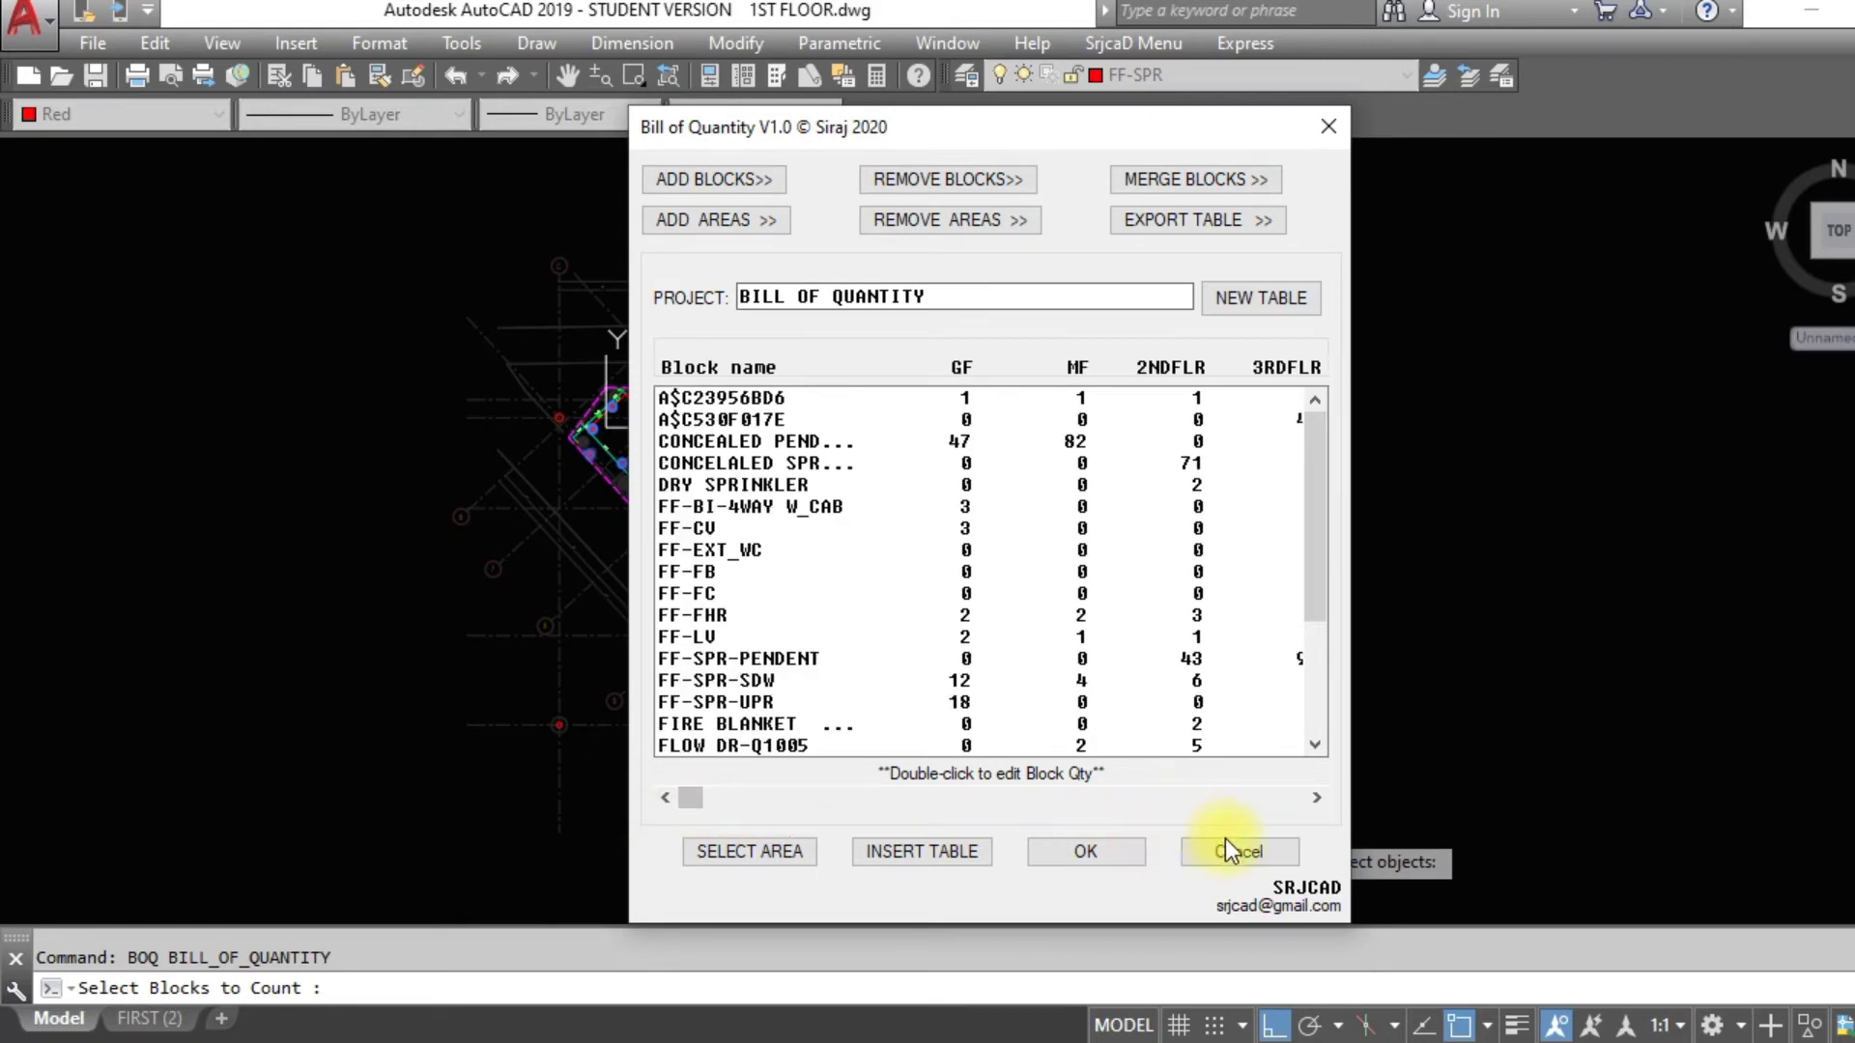
pyautogui.click(1314, 798)
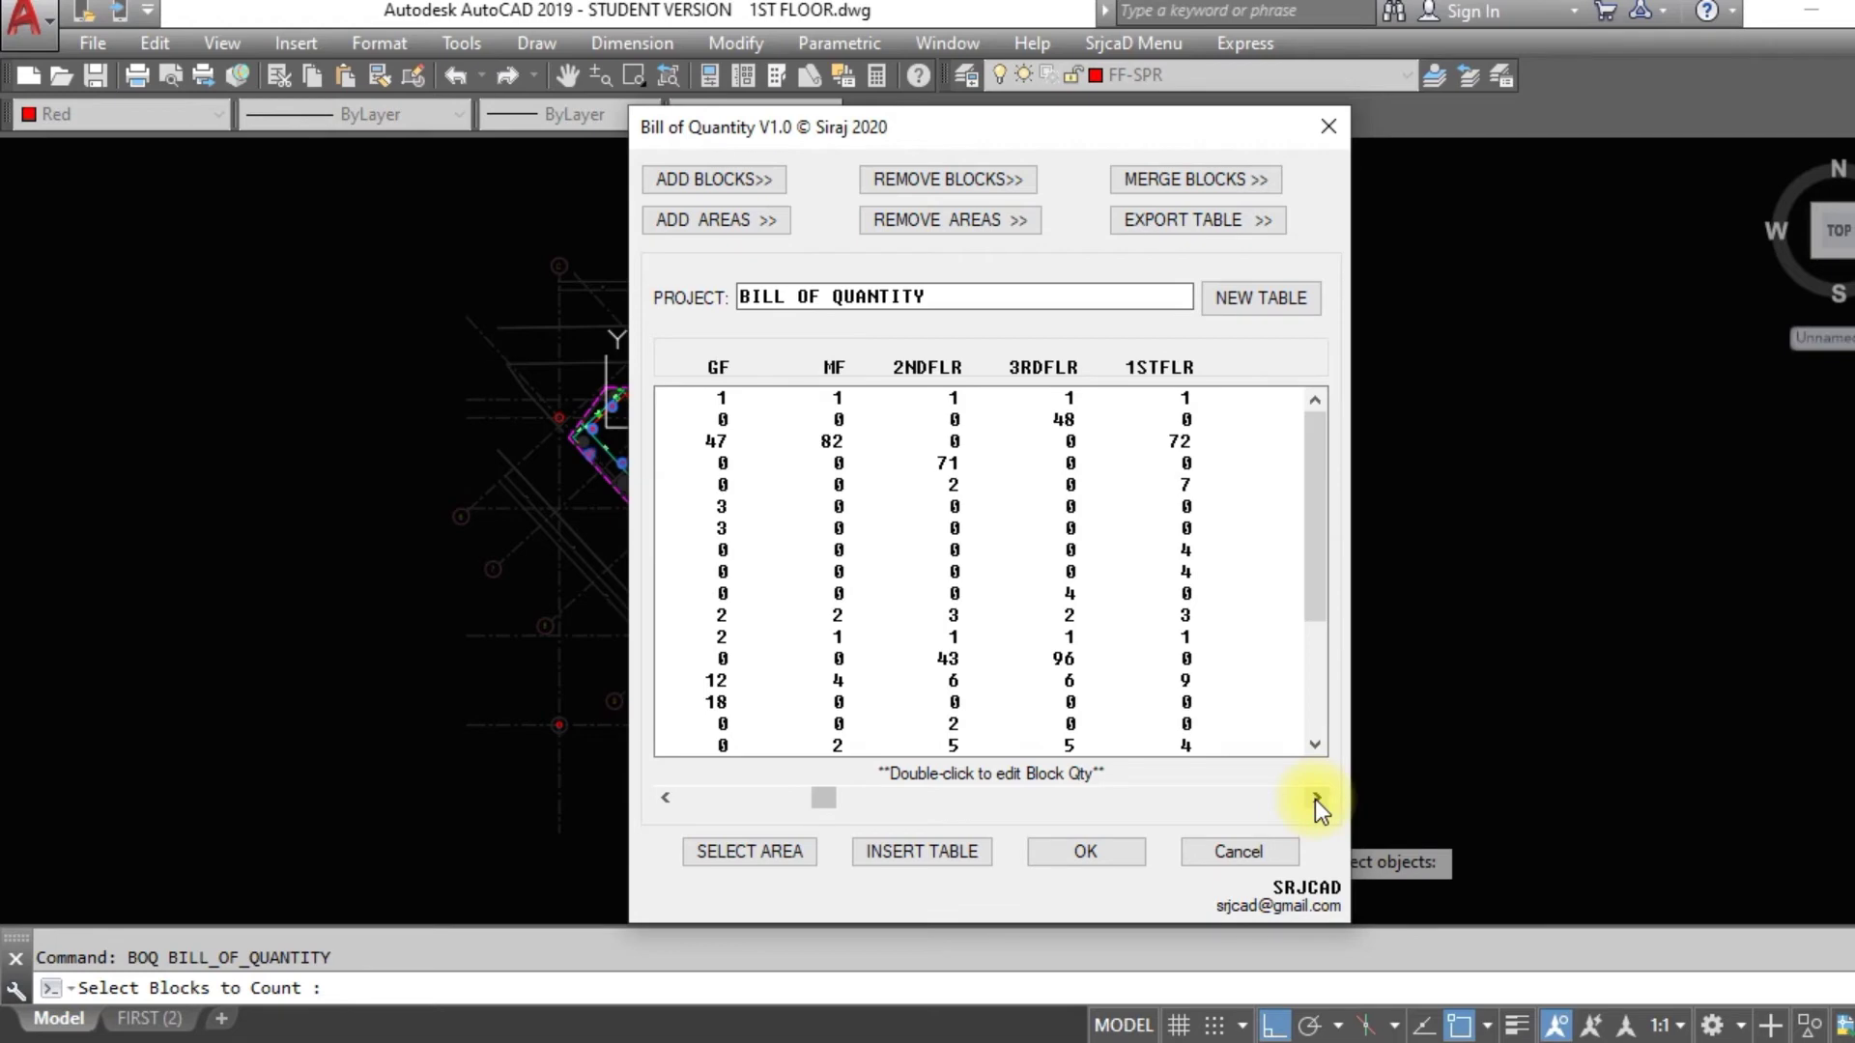
pyautogui.click(667, 798)
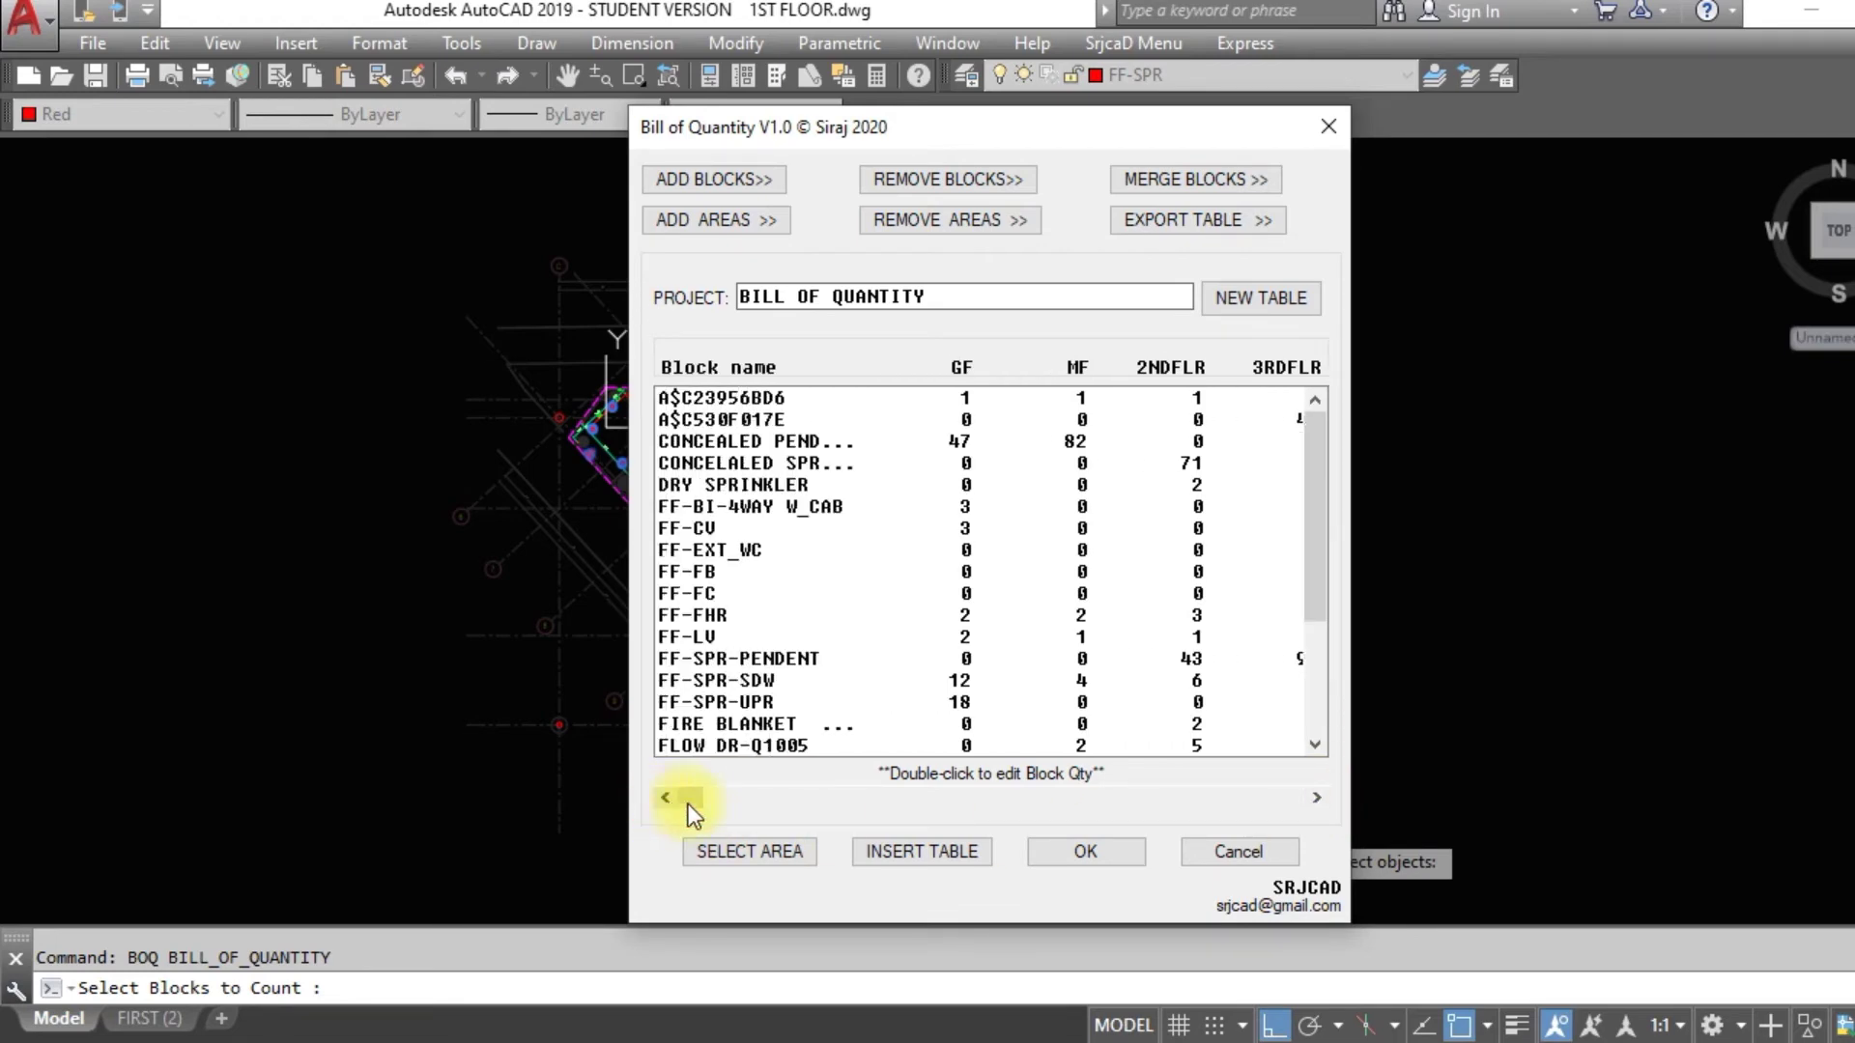
# Insert the Bill of Quantity table right of the 1st floor plan with text height 200
pyautogui.click(918, 848)
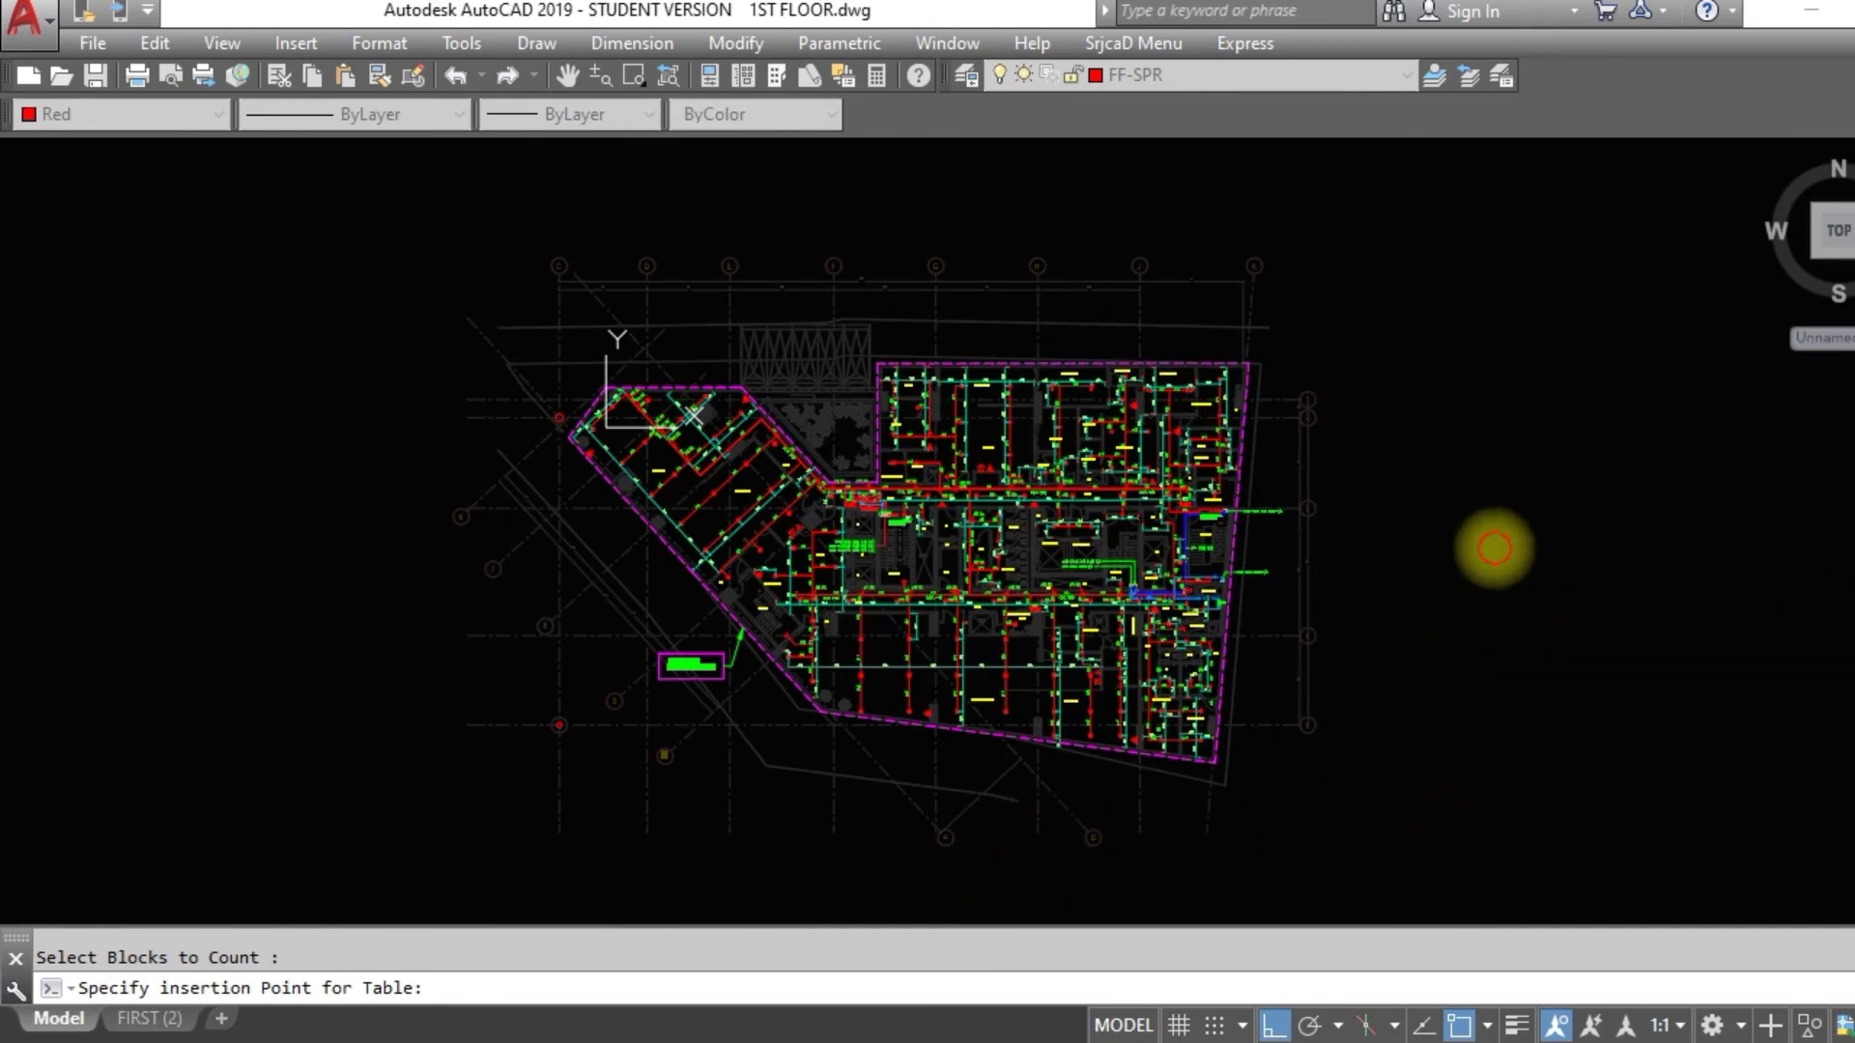
pyautogui.click(1492, 545)
pyautogui.press('Return')
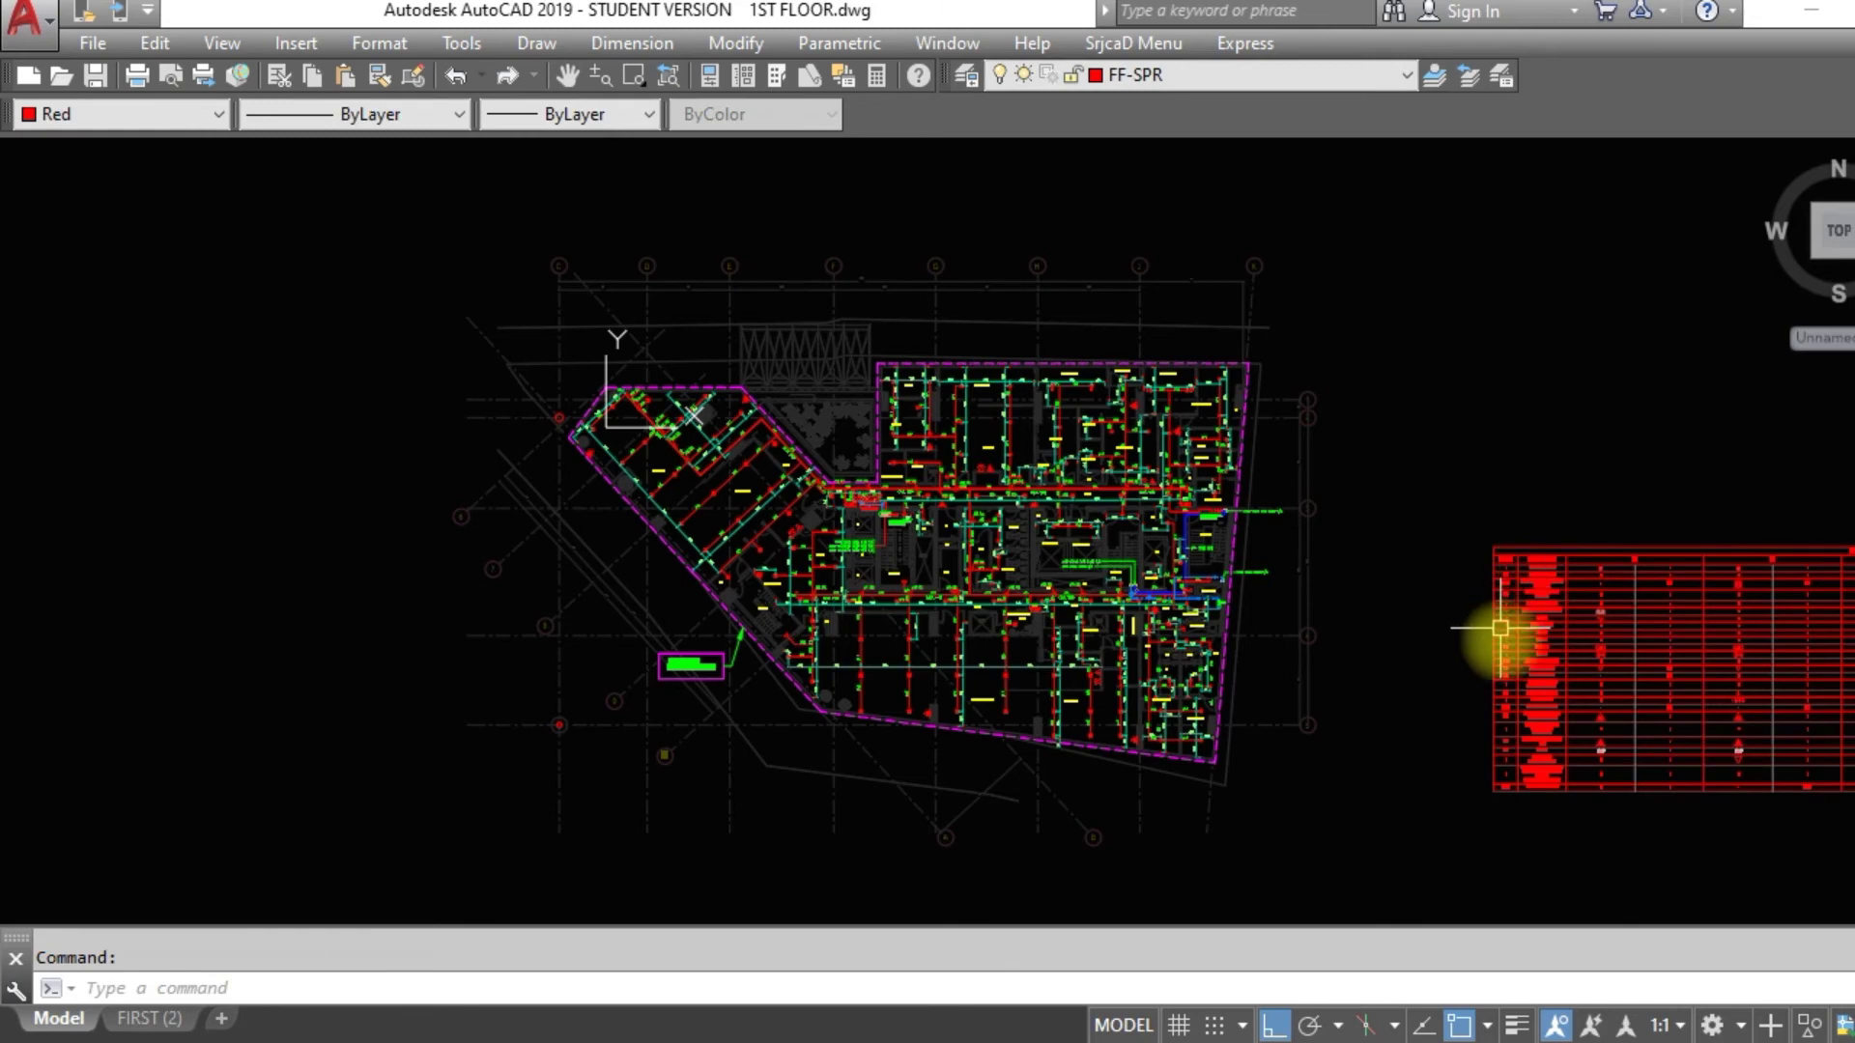
pyautogui.scroll(5, 1500, 628)
pyautogui.press('Escape')
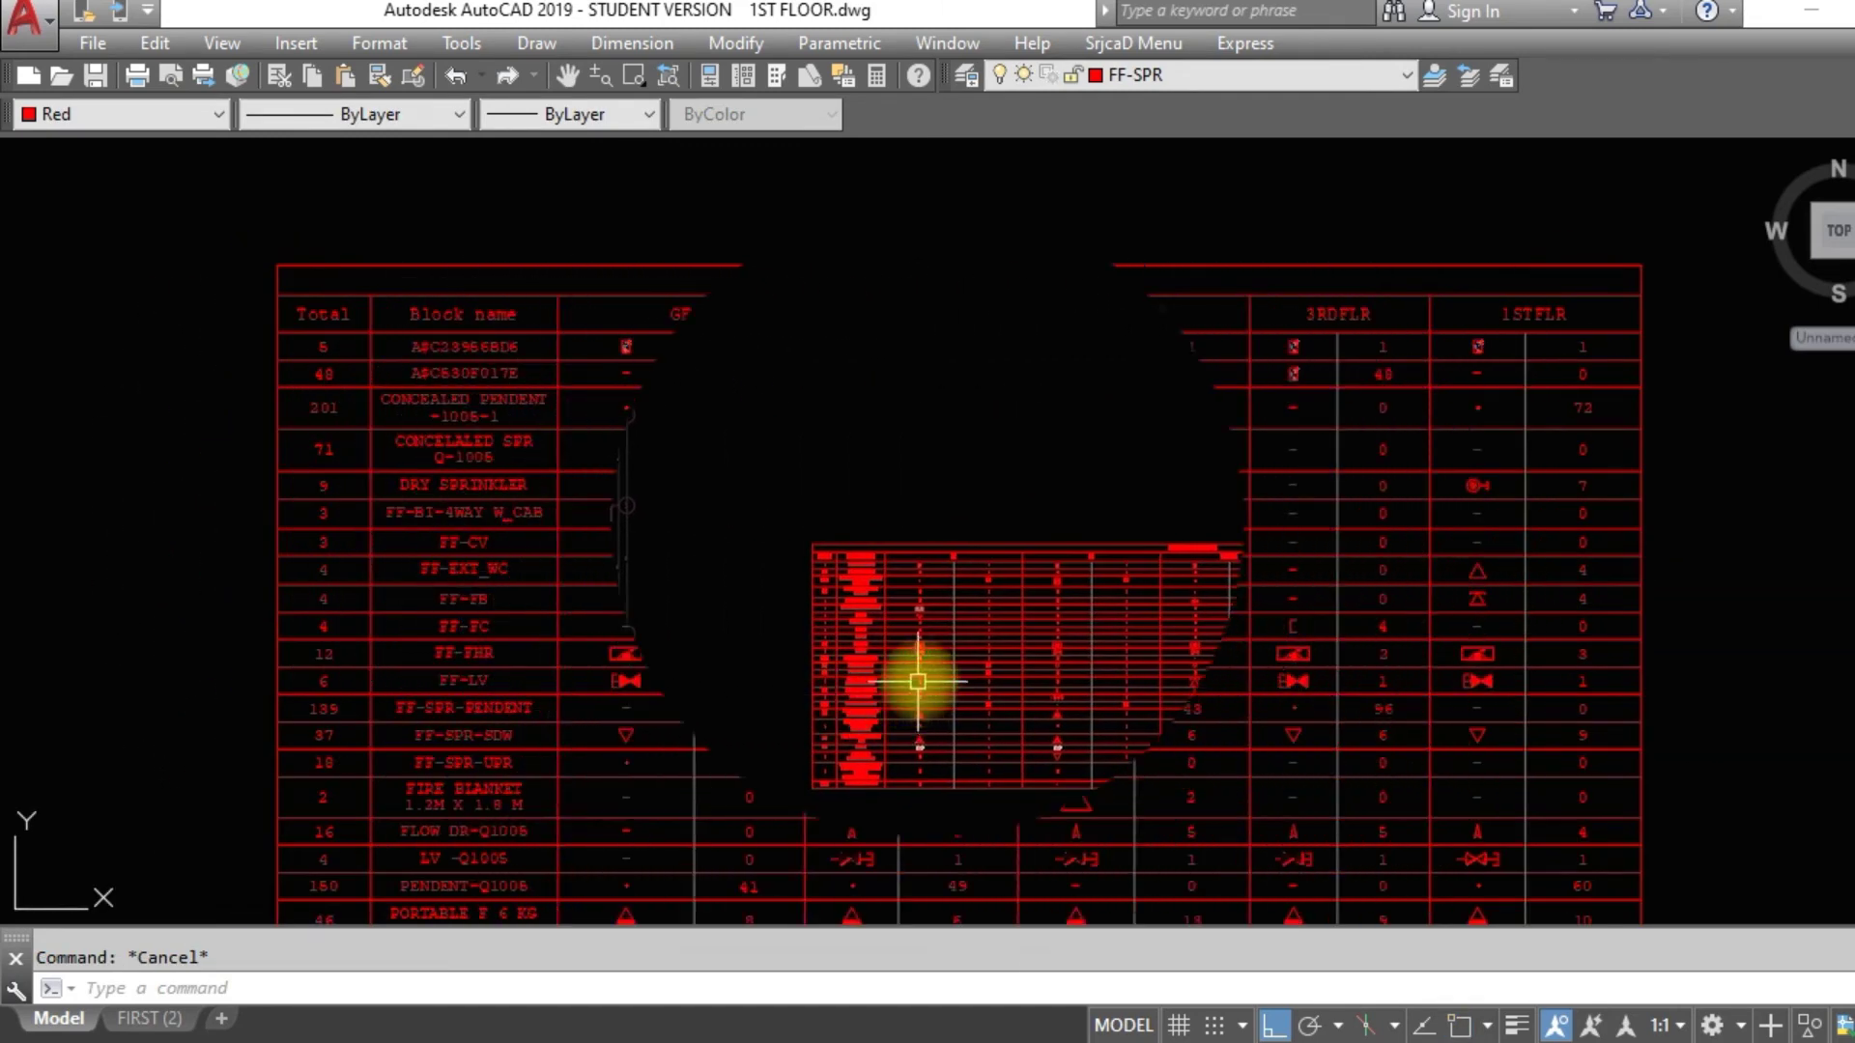